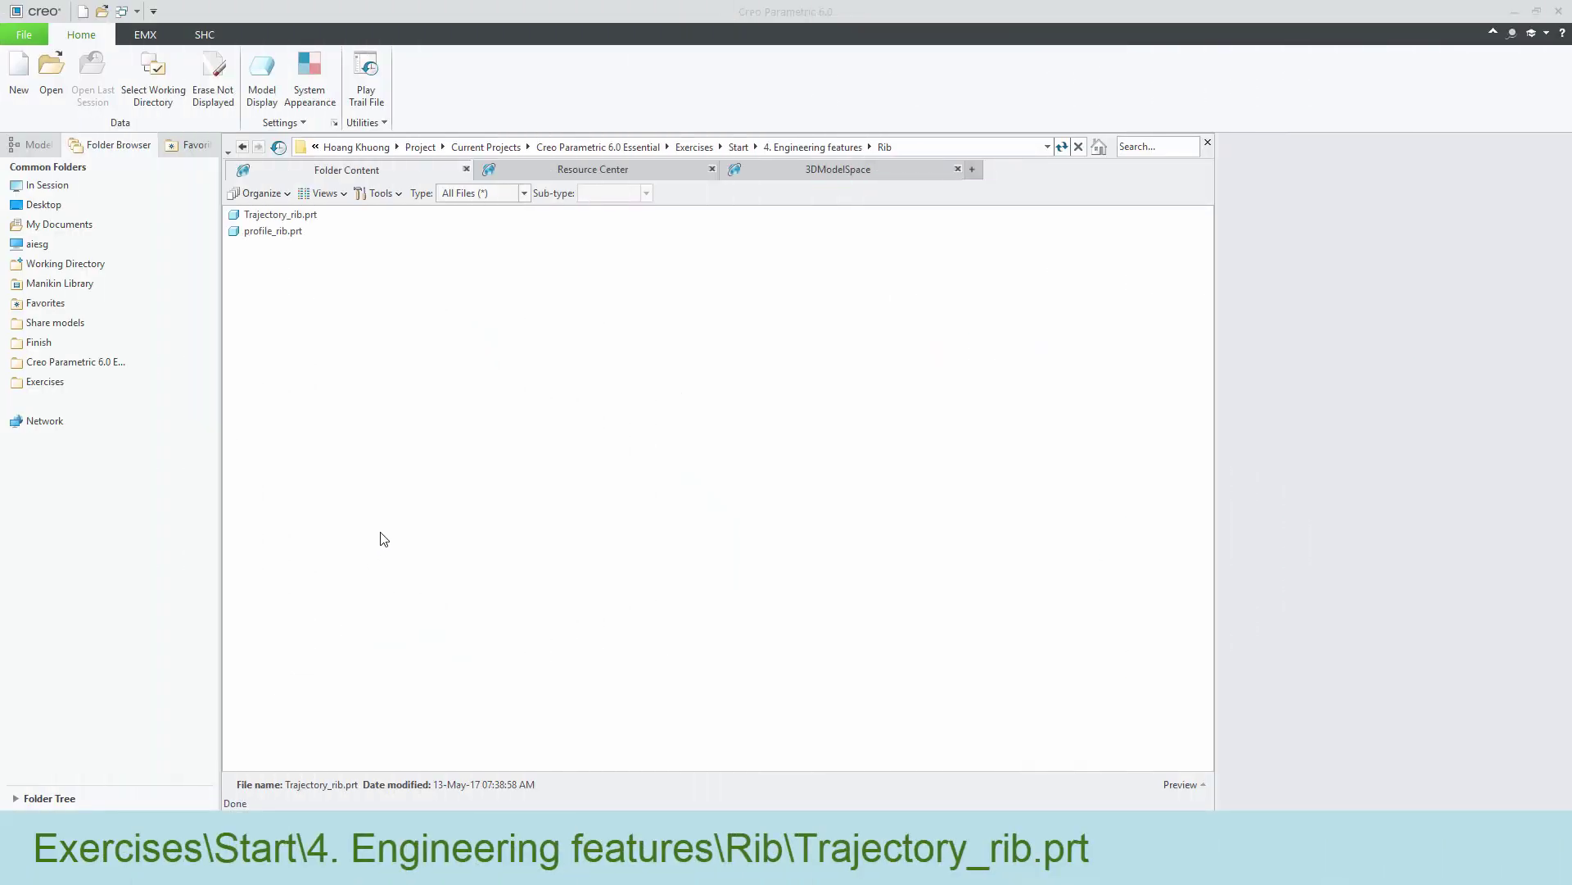
Open the Trajectory_rib.prt part from the Folder Browser.
left_click(264, 218)
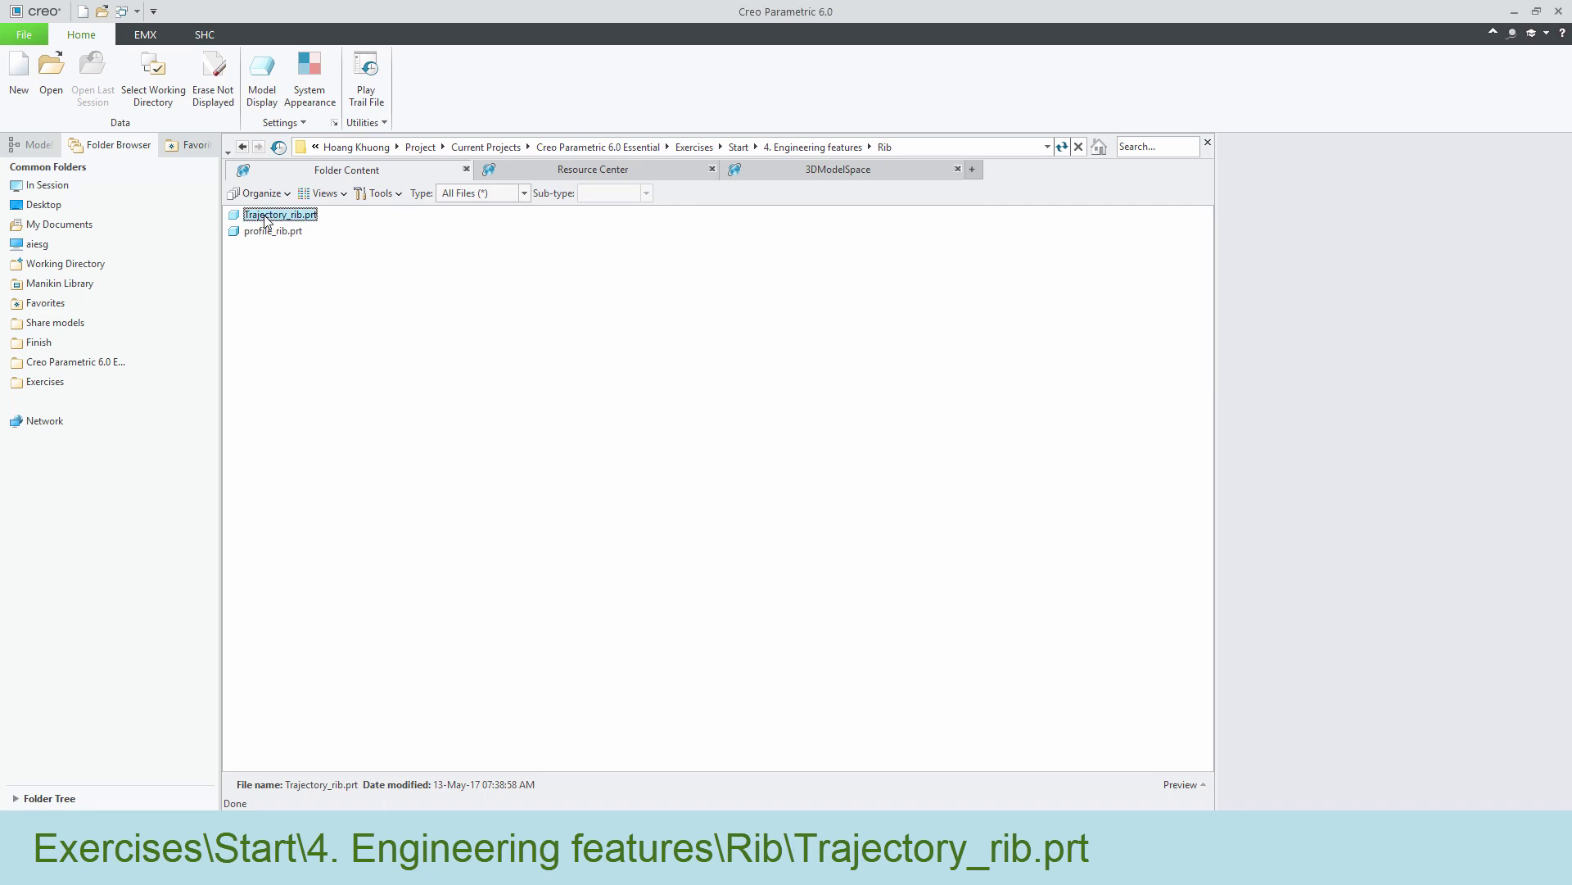
double_click(266, 216)
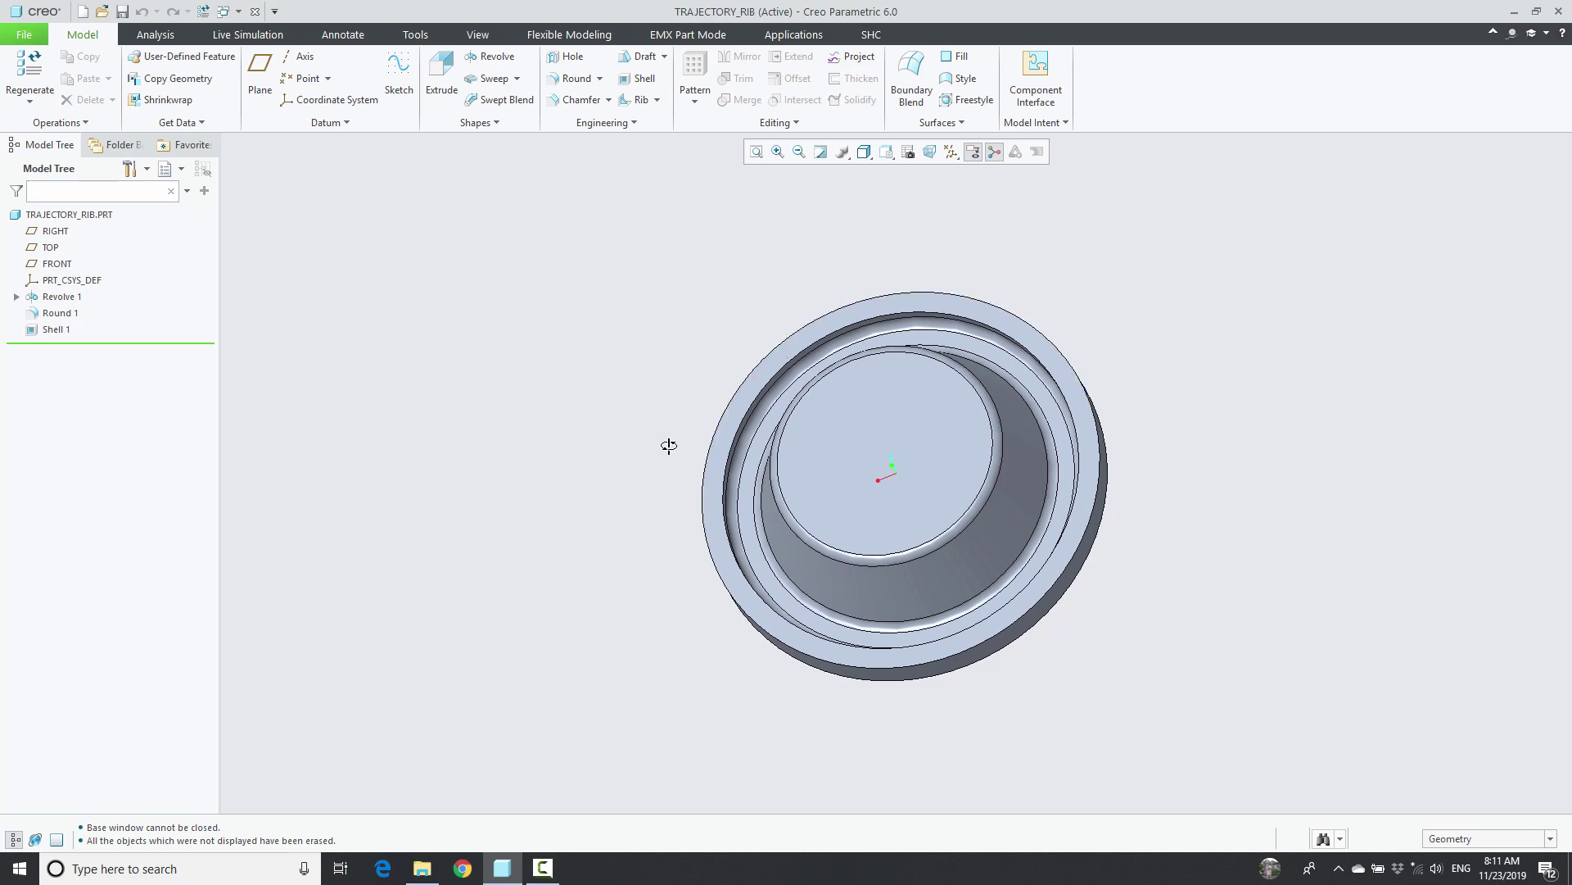
Turn on datum plane display and orbit the cup to a low side view.
mouse_move(667, 446)
middle_mouse_down()
mouse_move(608, 259)
mouse_move(564, 243)
middle_mouse_up()
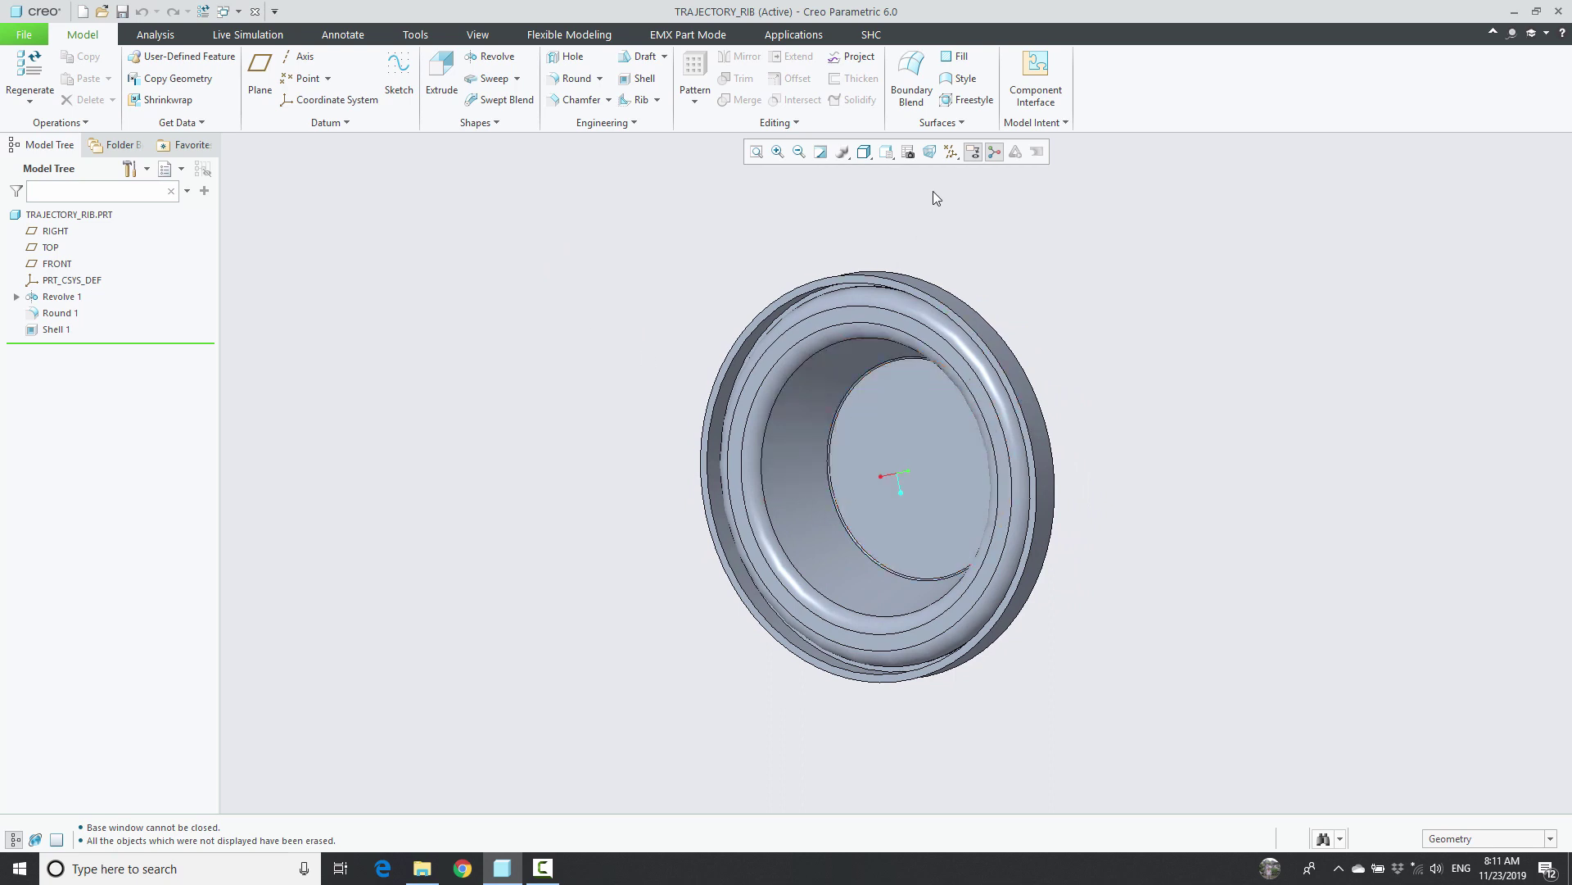
left_click(951, 151)
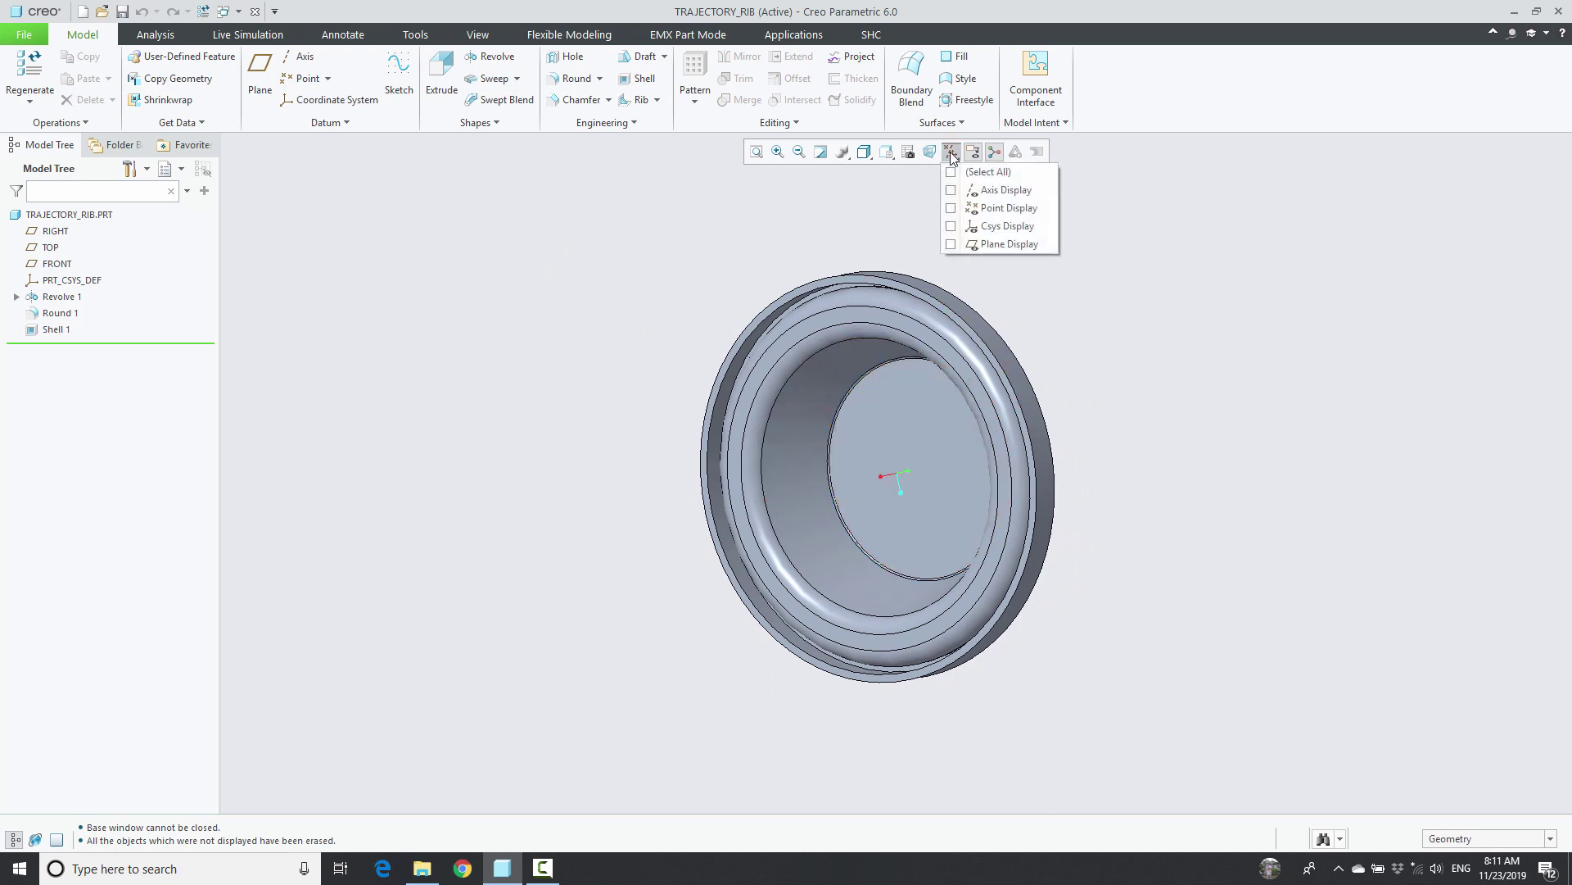
left_click(952, 244)
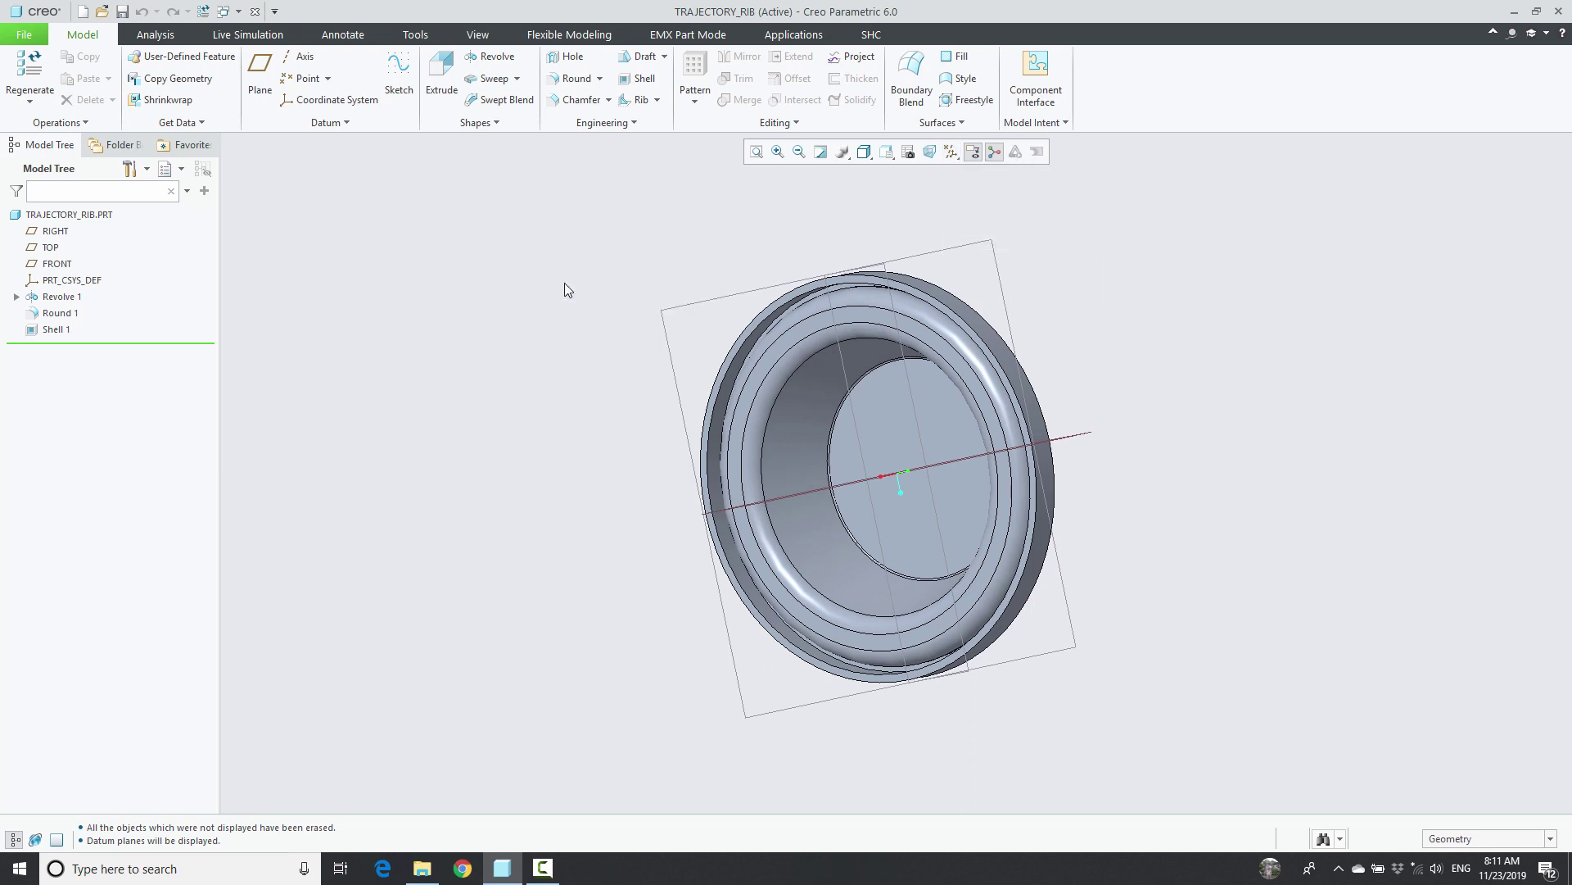
middle_click_drag(565, 288, 568, 404)
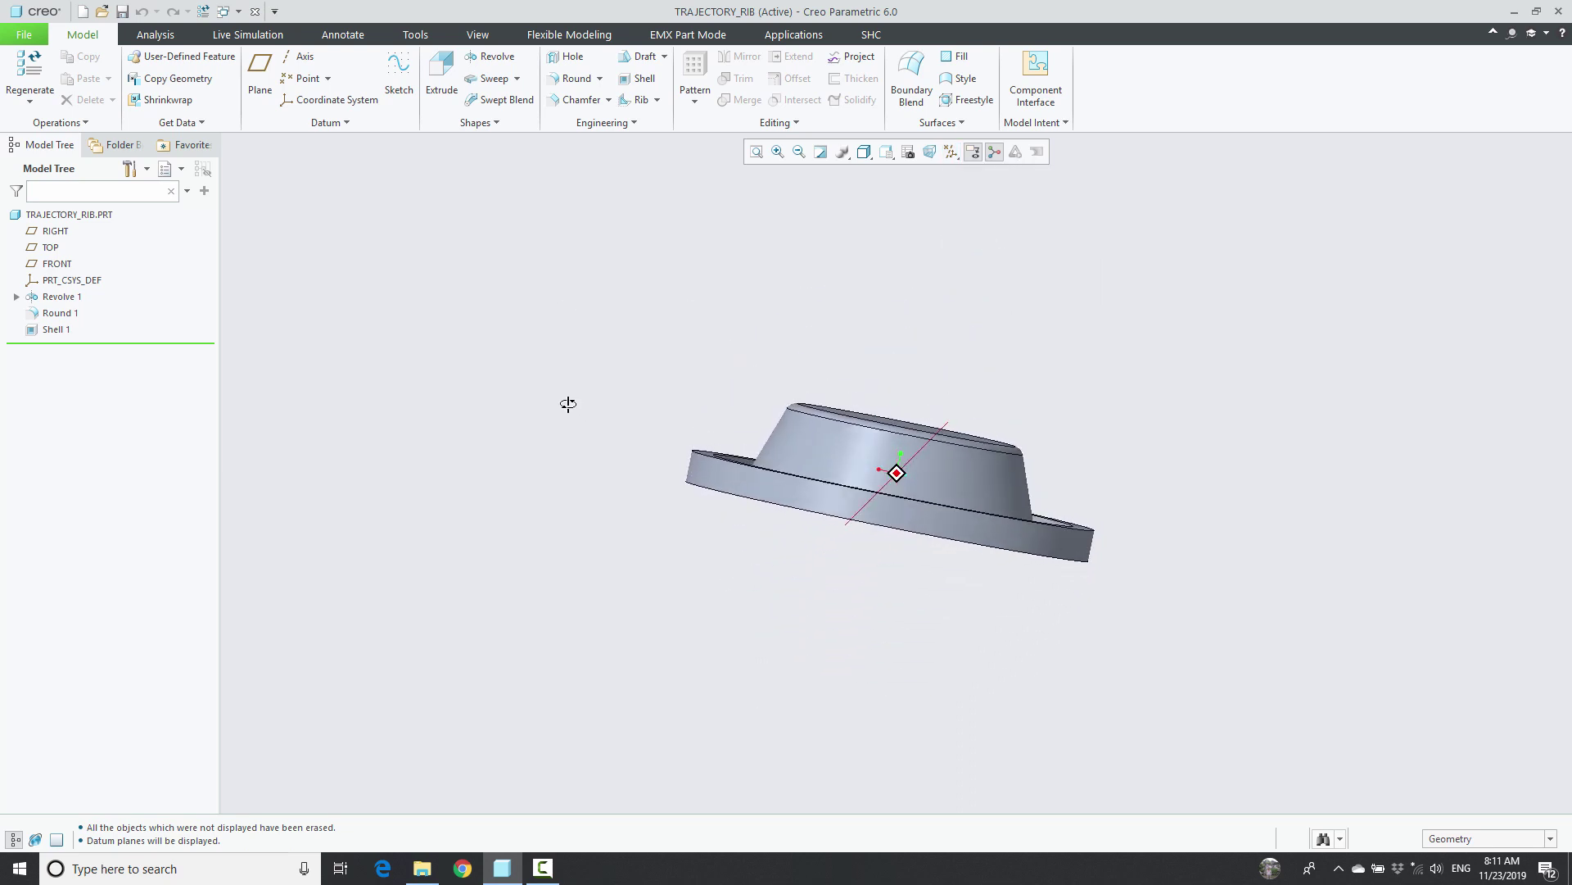
Start a datum plane offset from TOP, viewing the part from the front in wireframe.
left_click(262, 68)
left_click(625, 467)
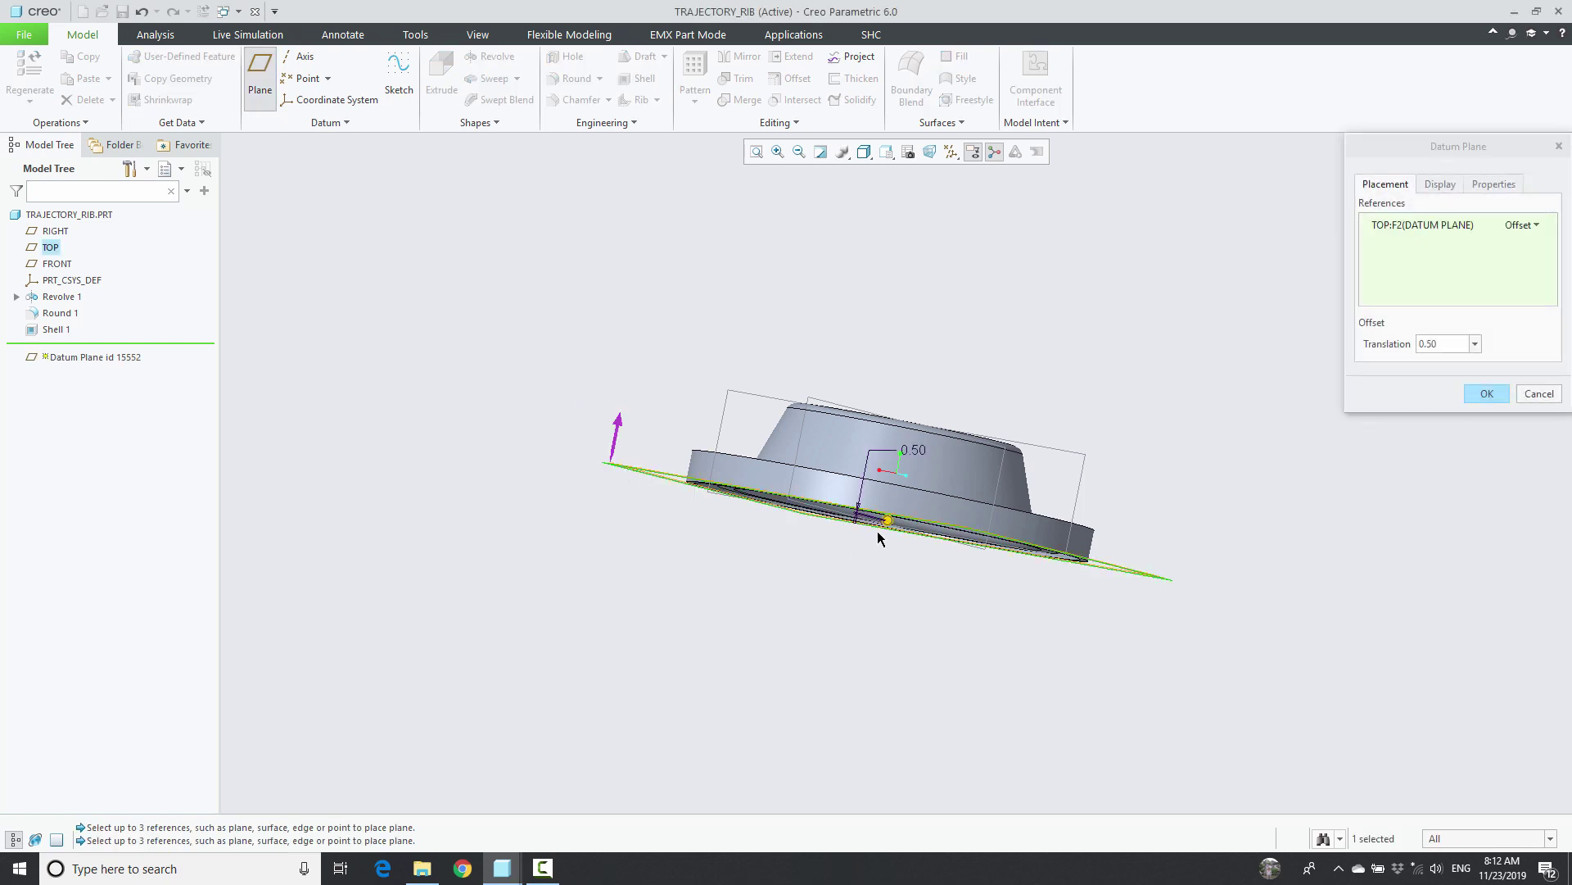
left_click_drag(888, 521, 899, 466)
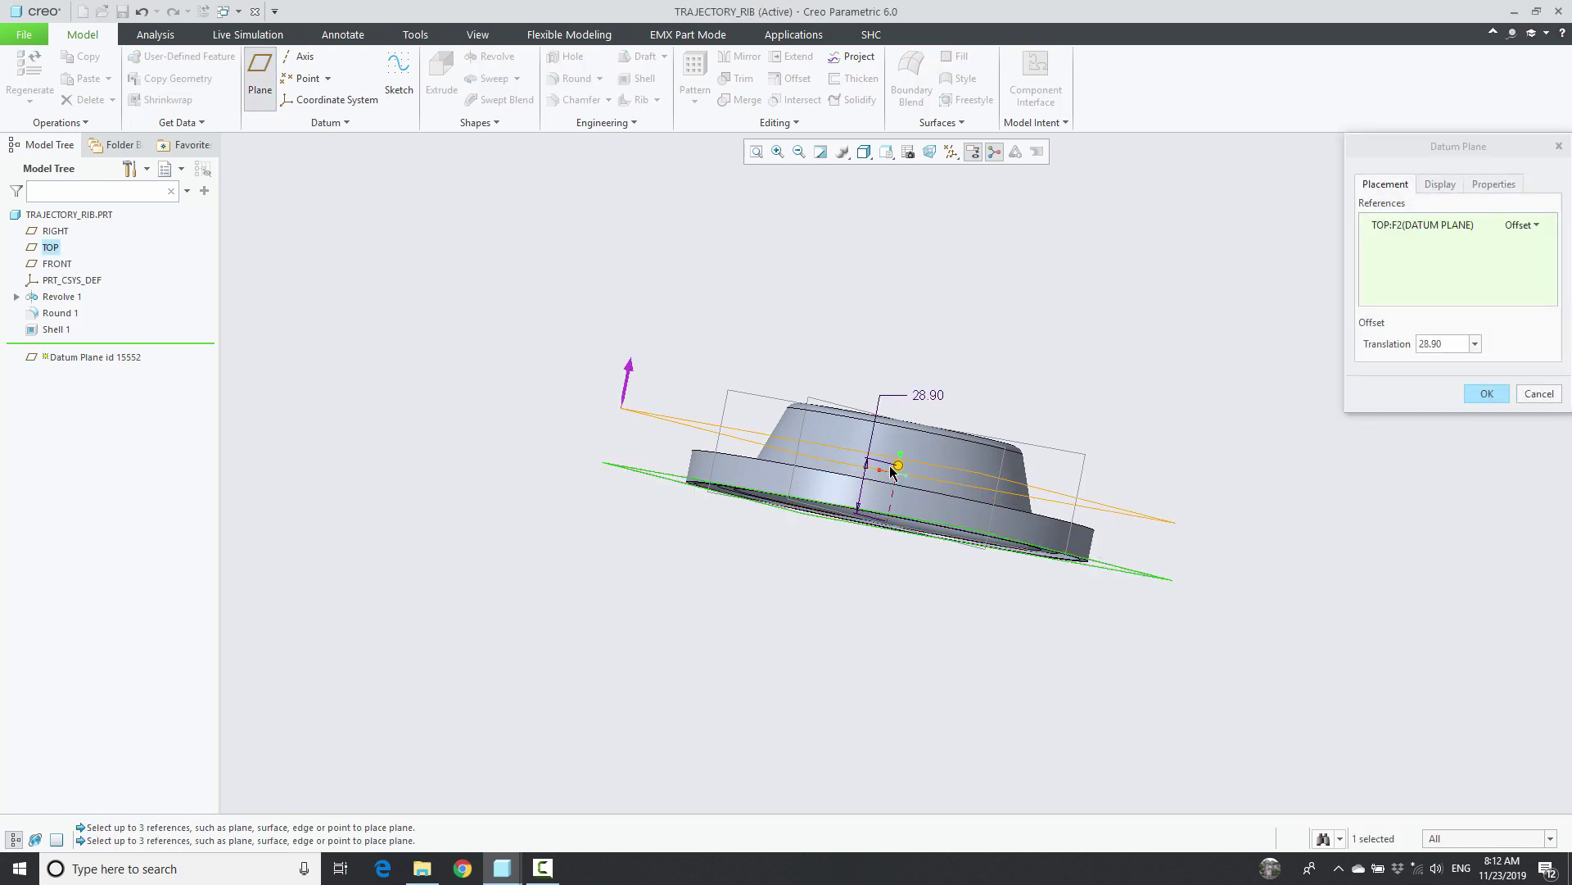
left_click(886, 152)
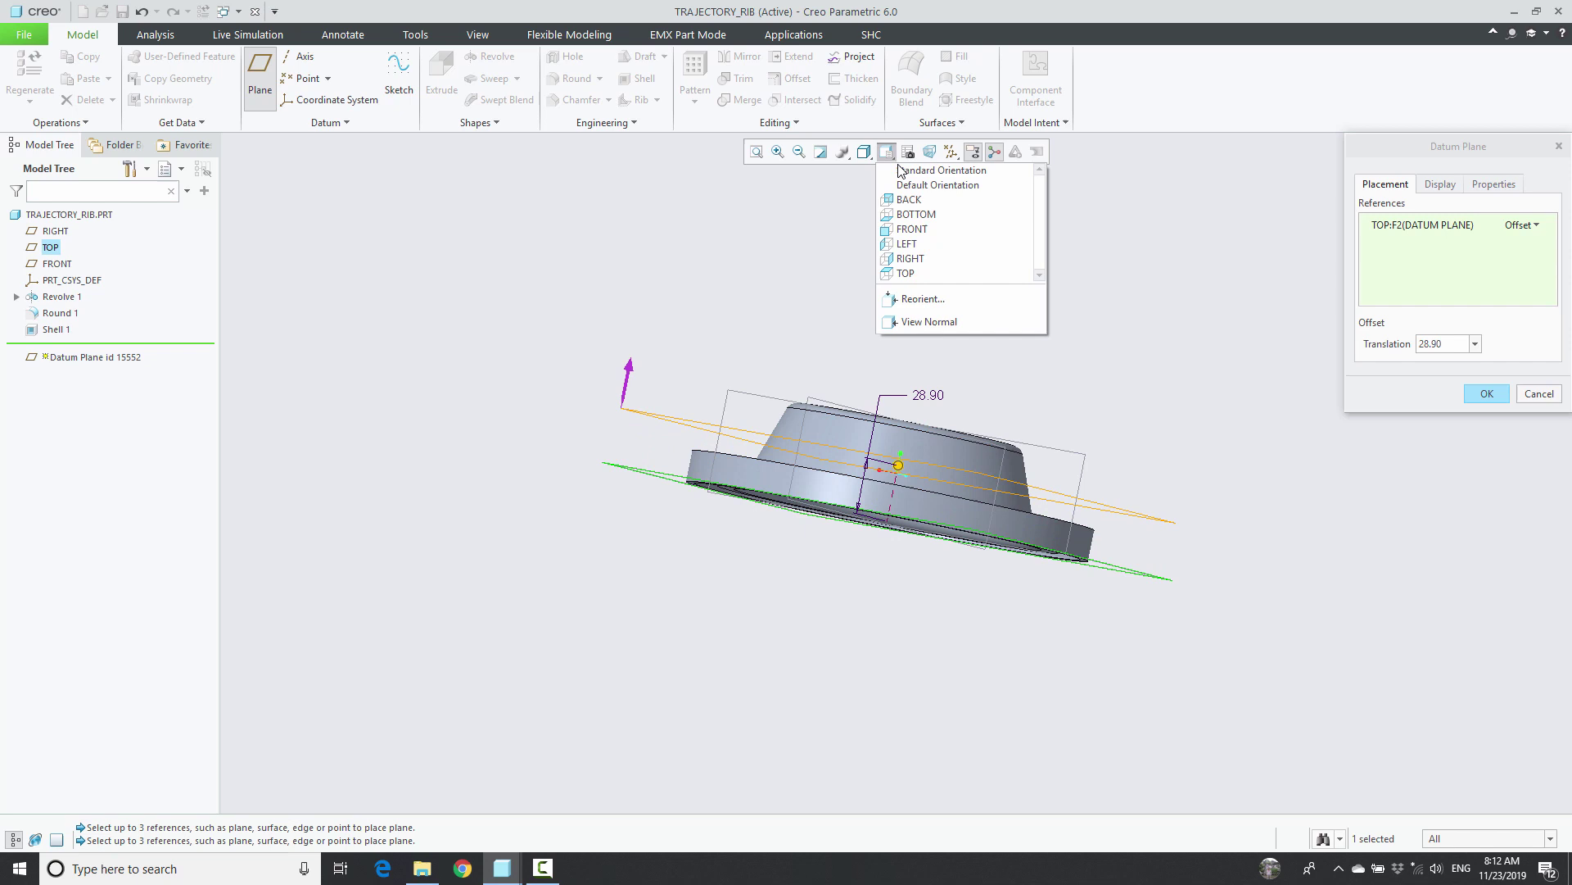
left_click(913, 235)
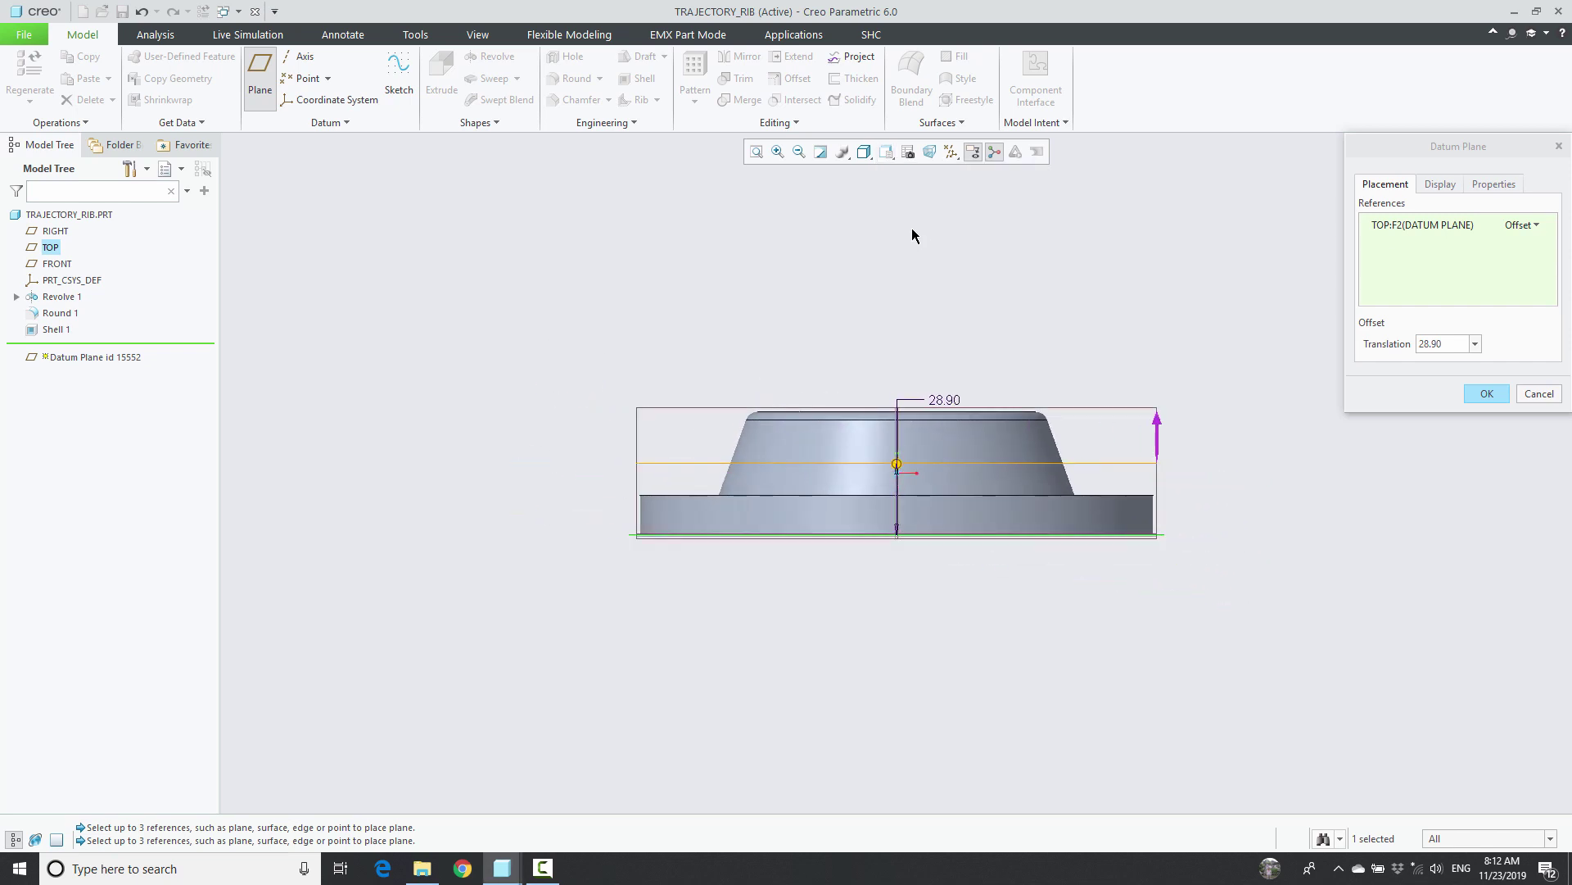
left_click(886, 154)
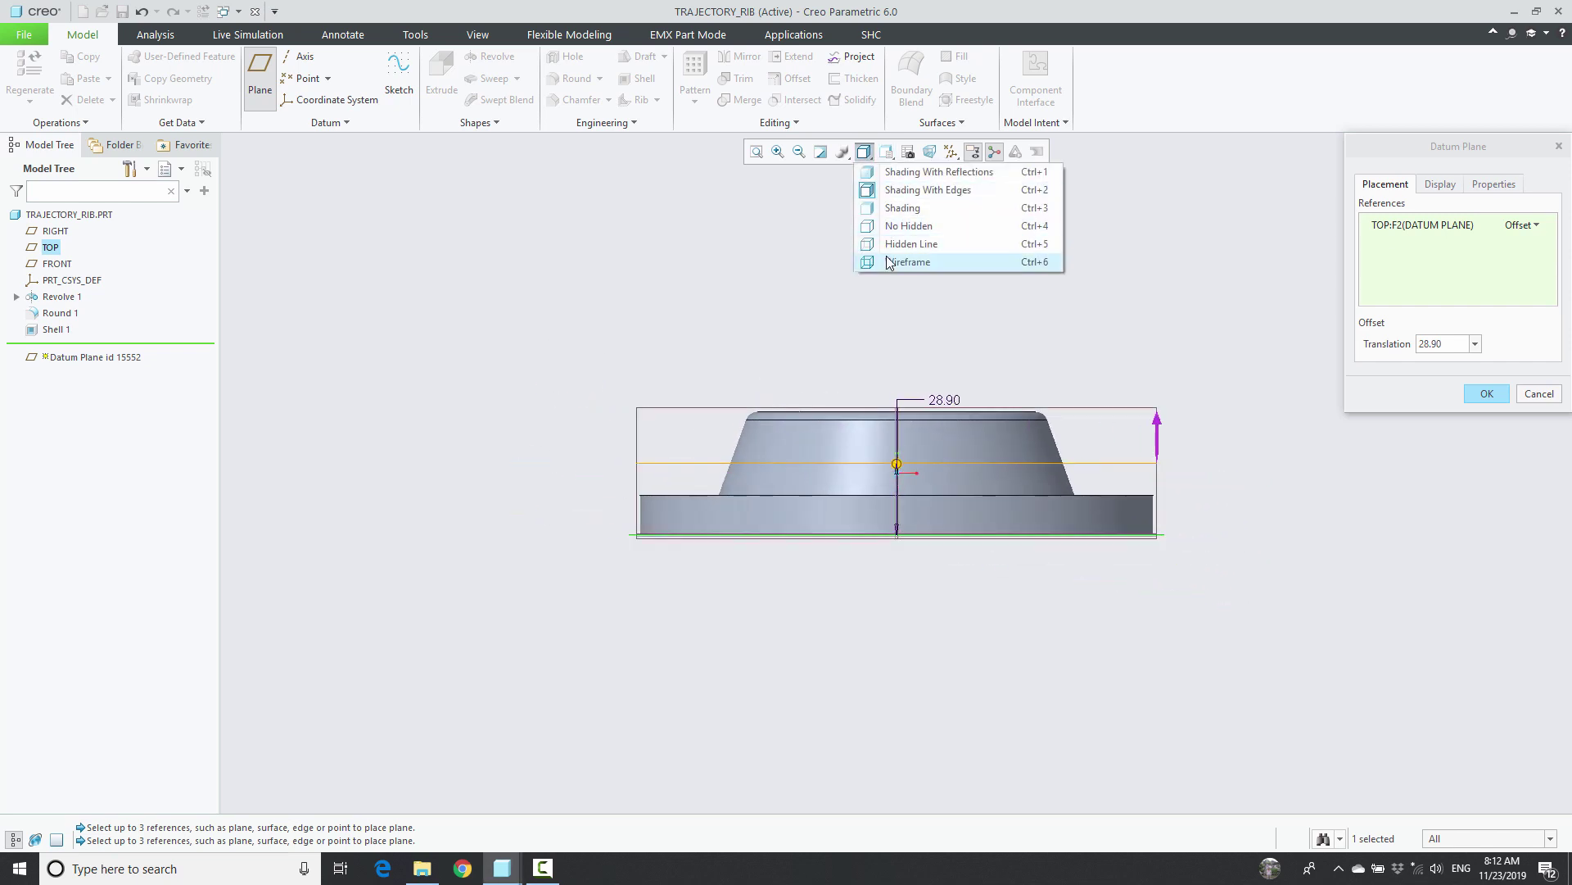
left_click(887, 260)
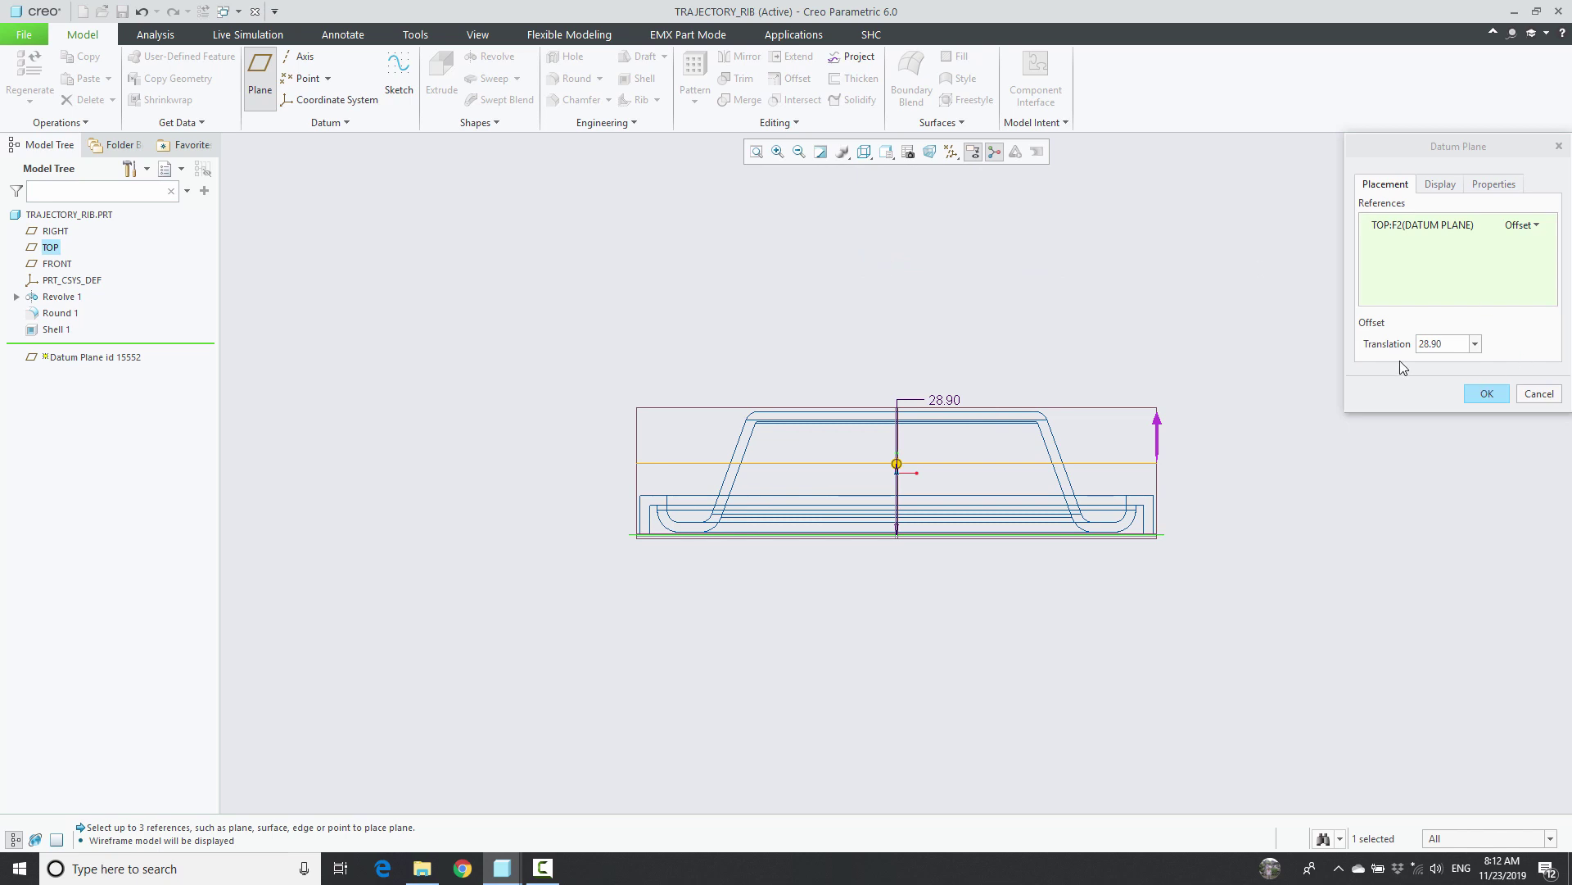
Set the plane offset to 30 and confirm the new datum plane DTM1.
double_click(1429, 344)
type("30")
key("Return")
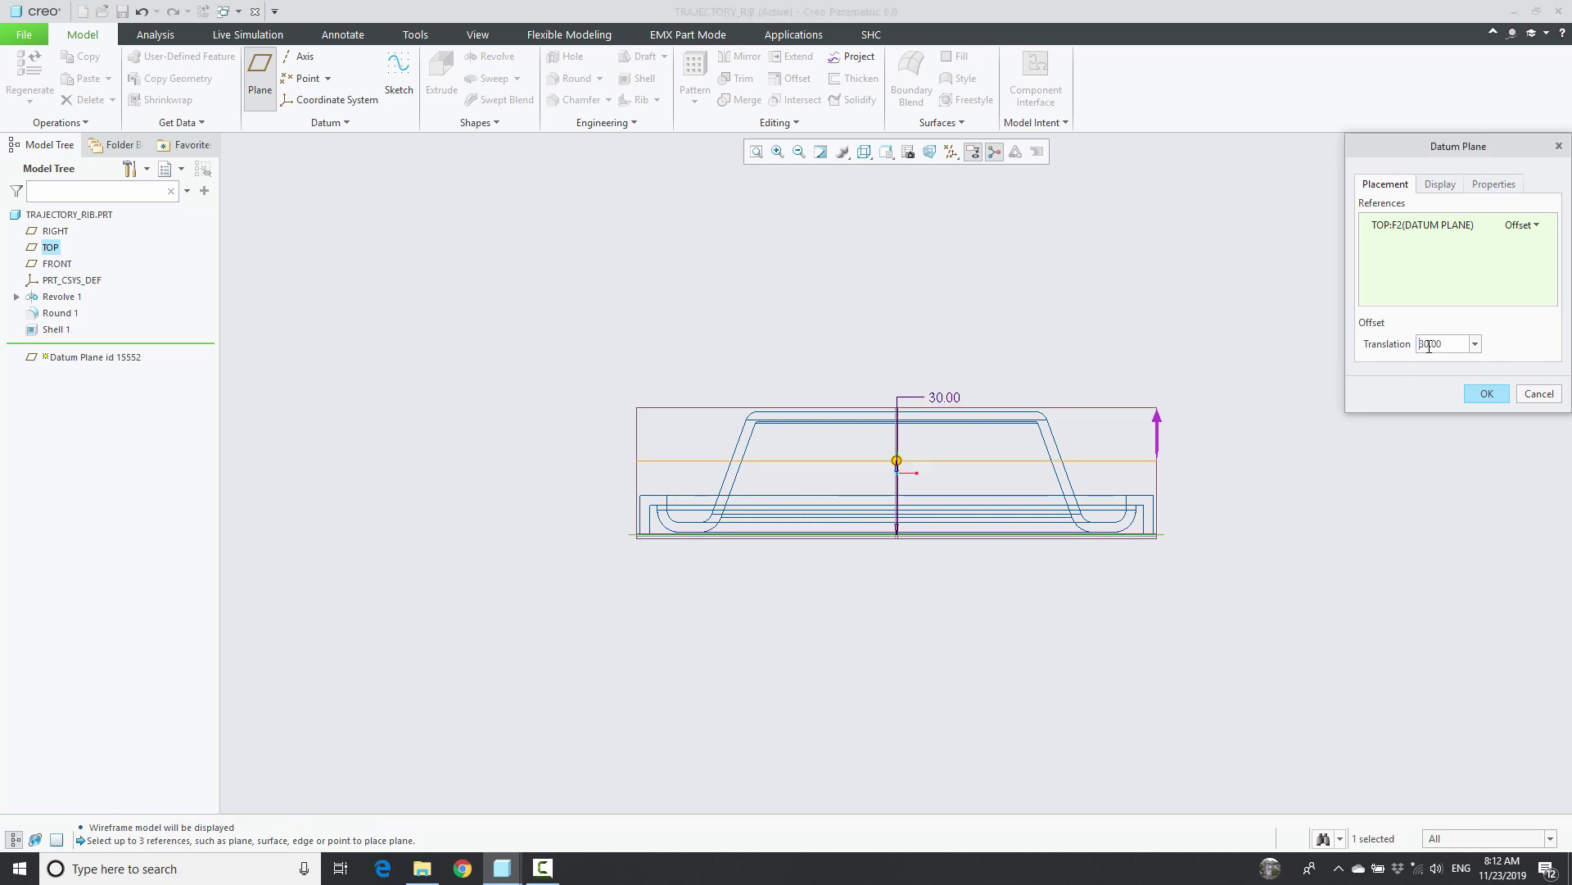
left_click(1486, 394)
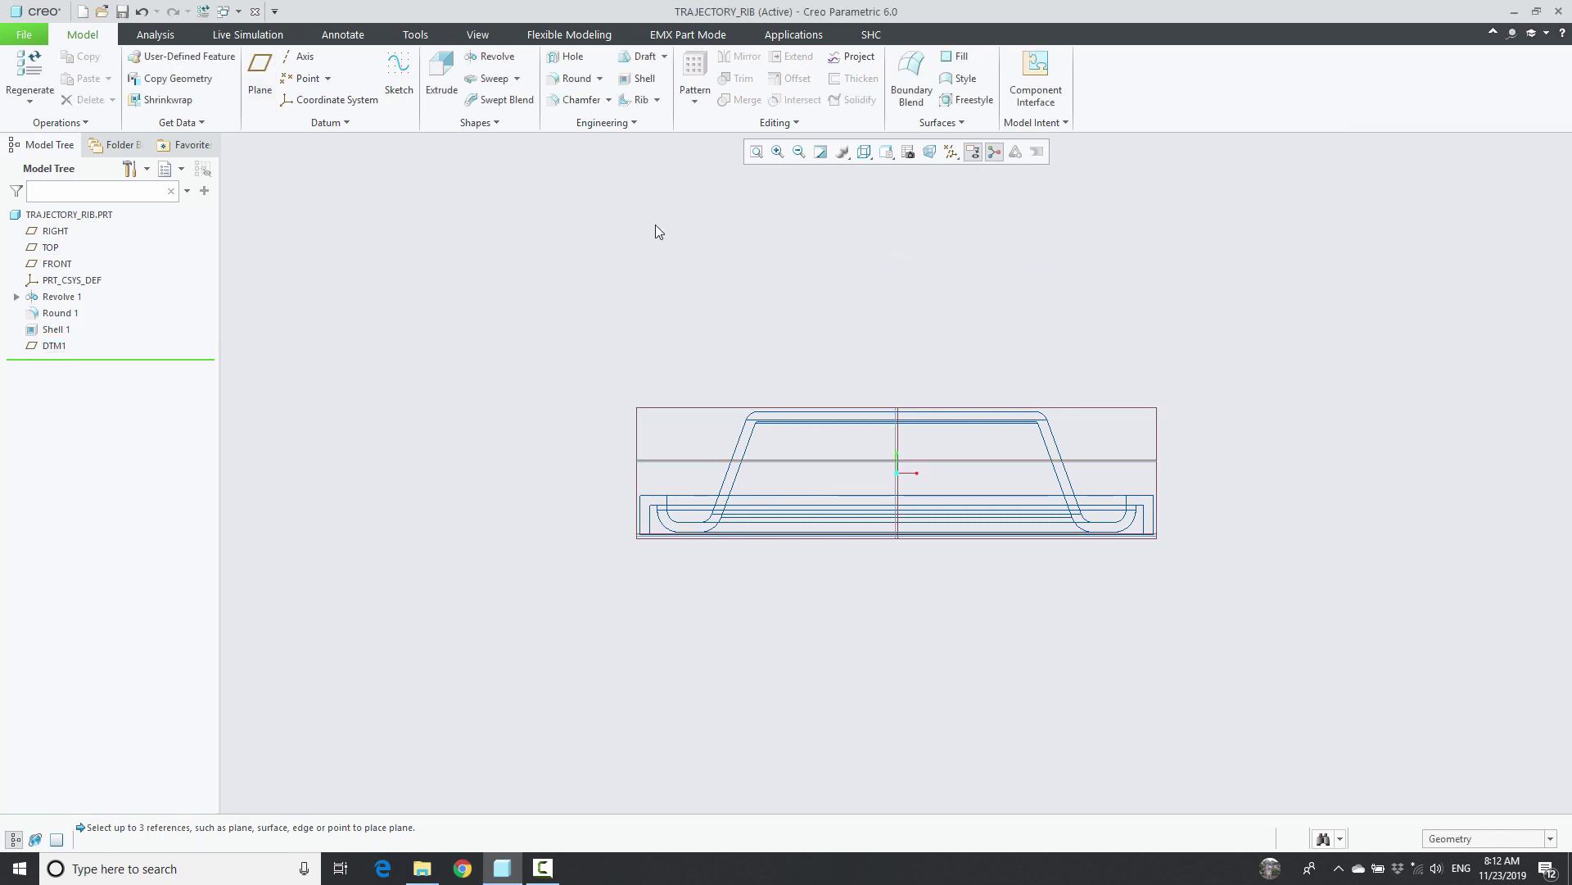
Switch to shading with edges and start a trajectory rib sketched on DTM1, viewed face-on.
left_click(866, 152)
left_click(881, 190)
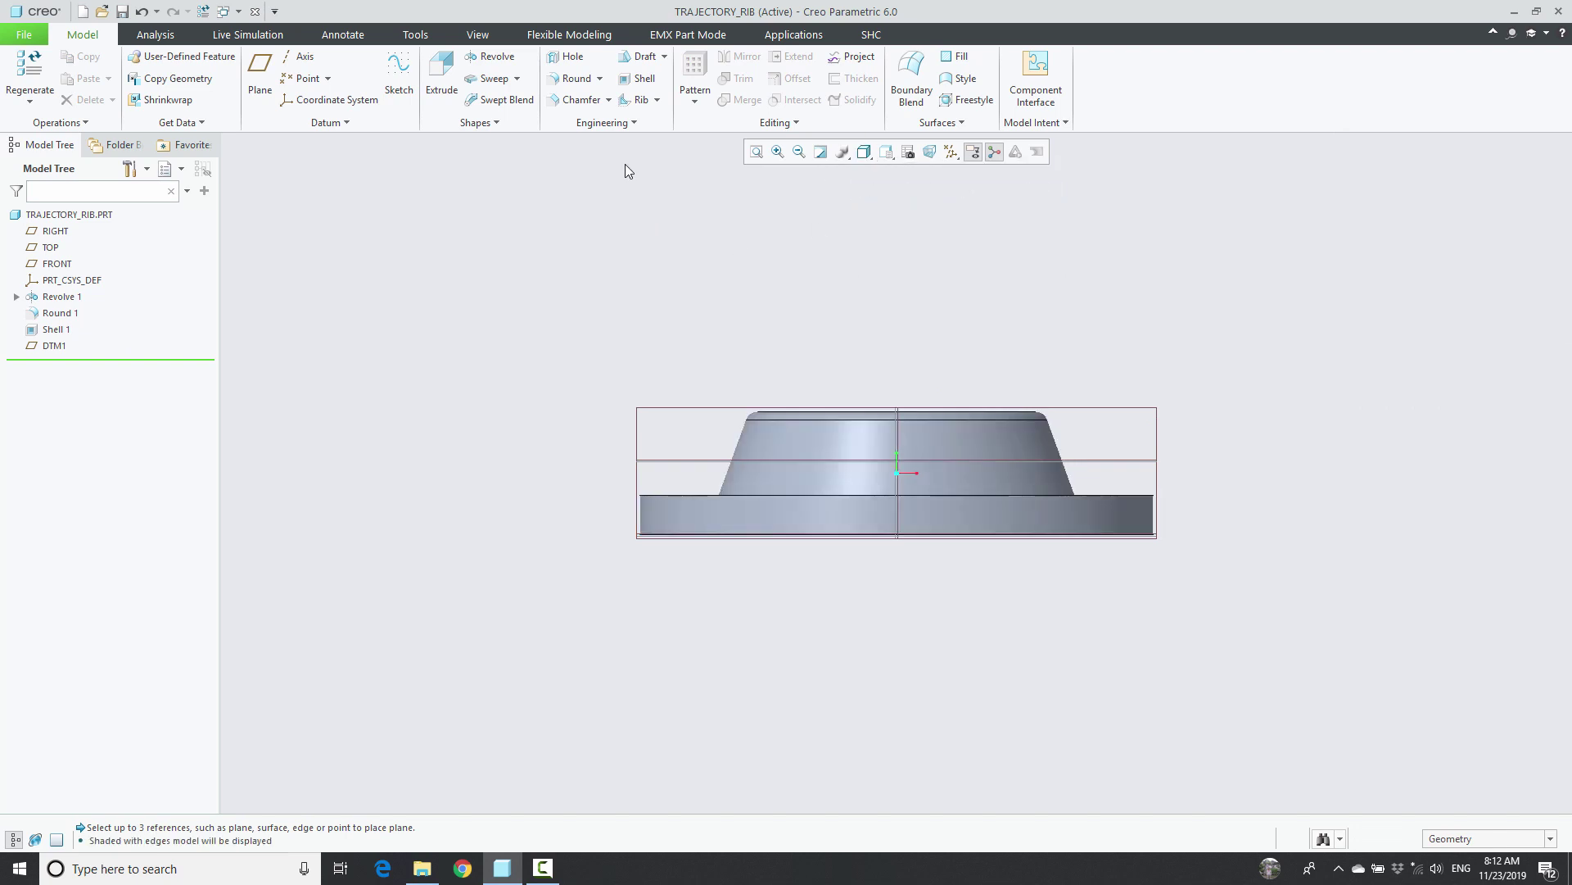
left_click(660, 101)
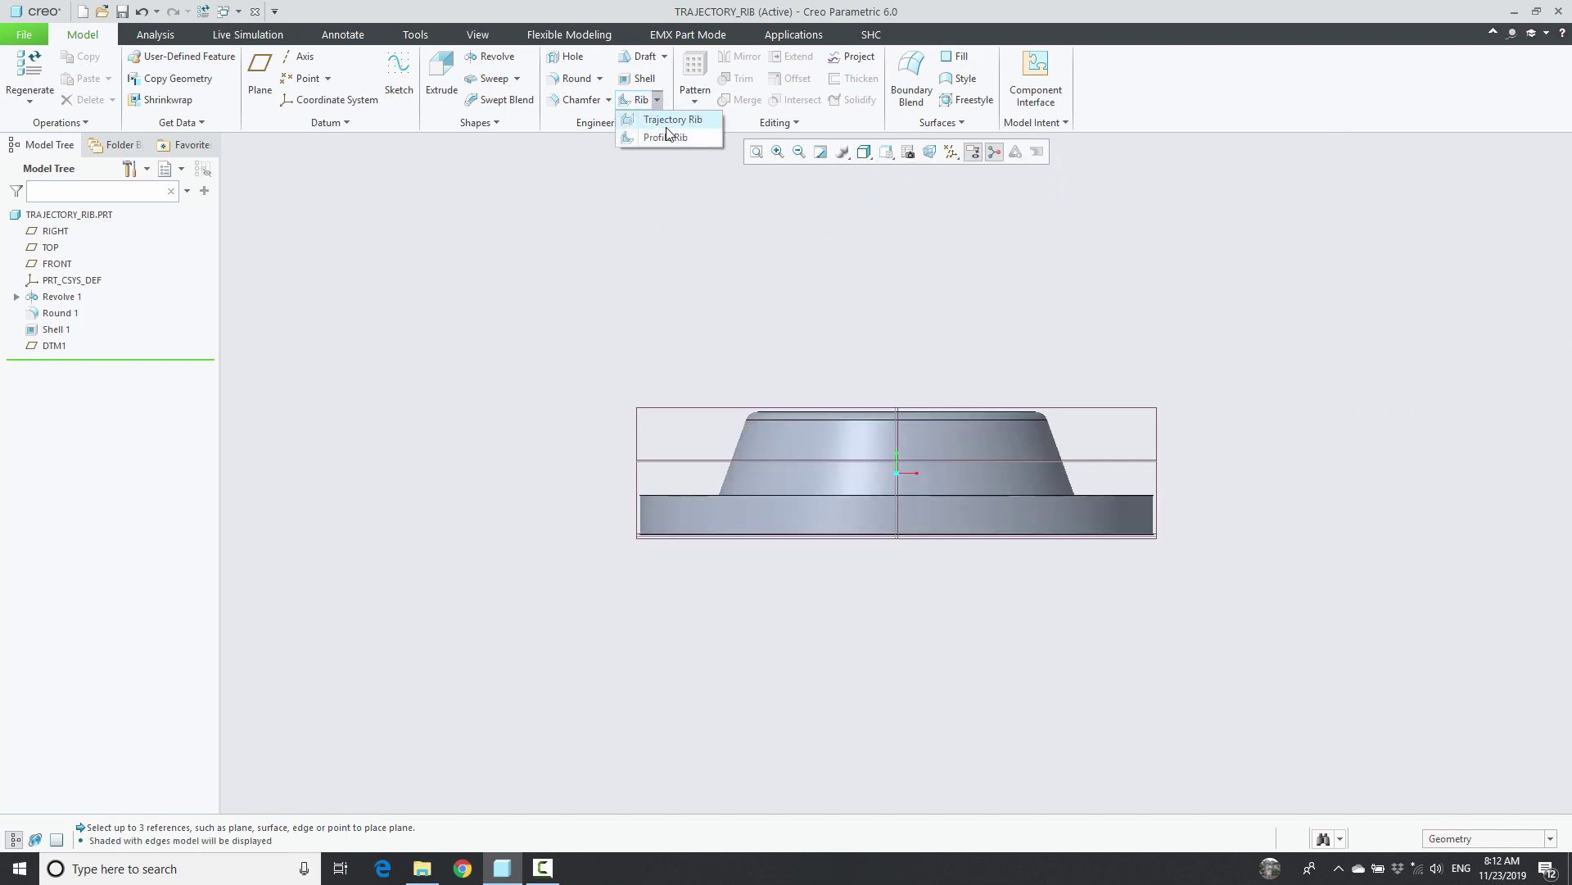
left_click(658, 121)
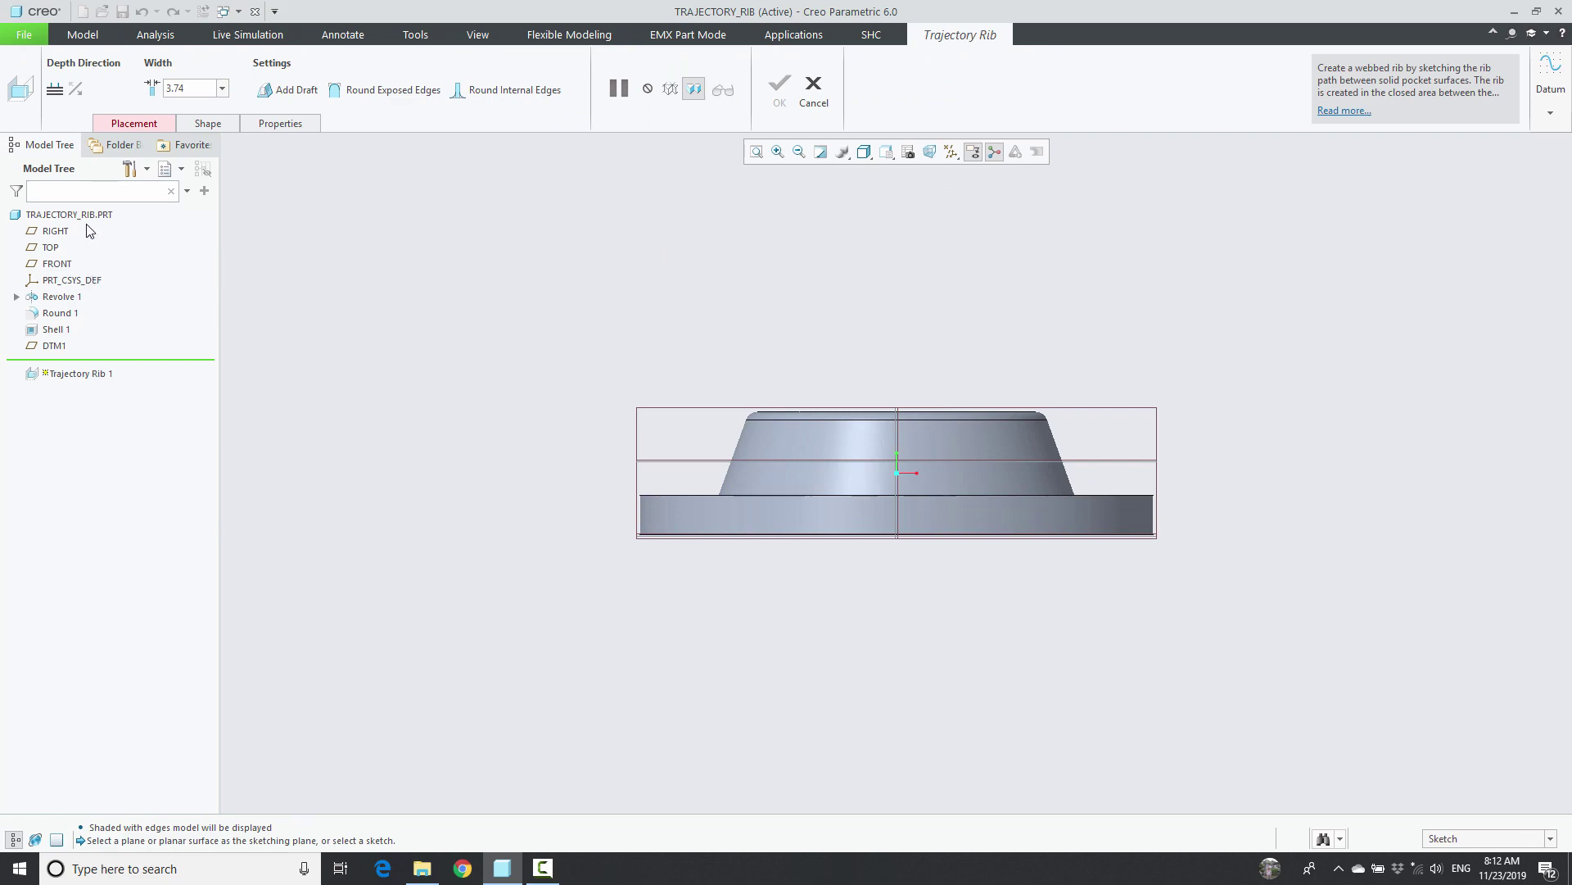
left_click(675, 461)
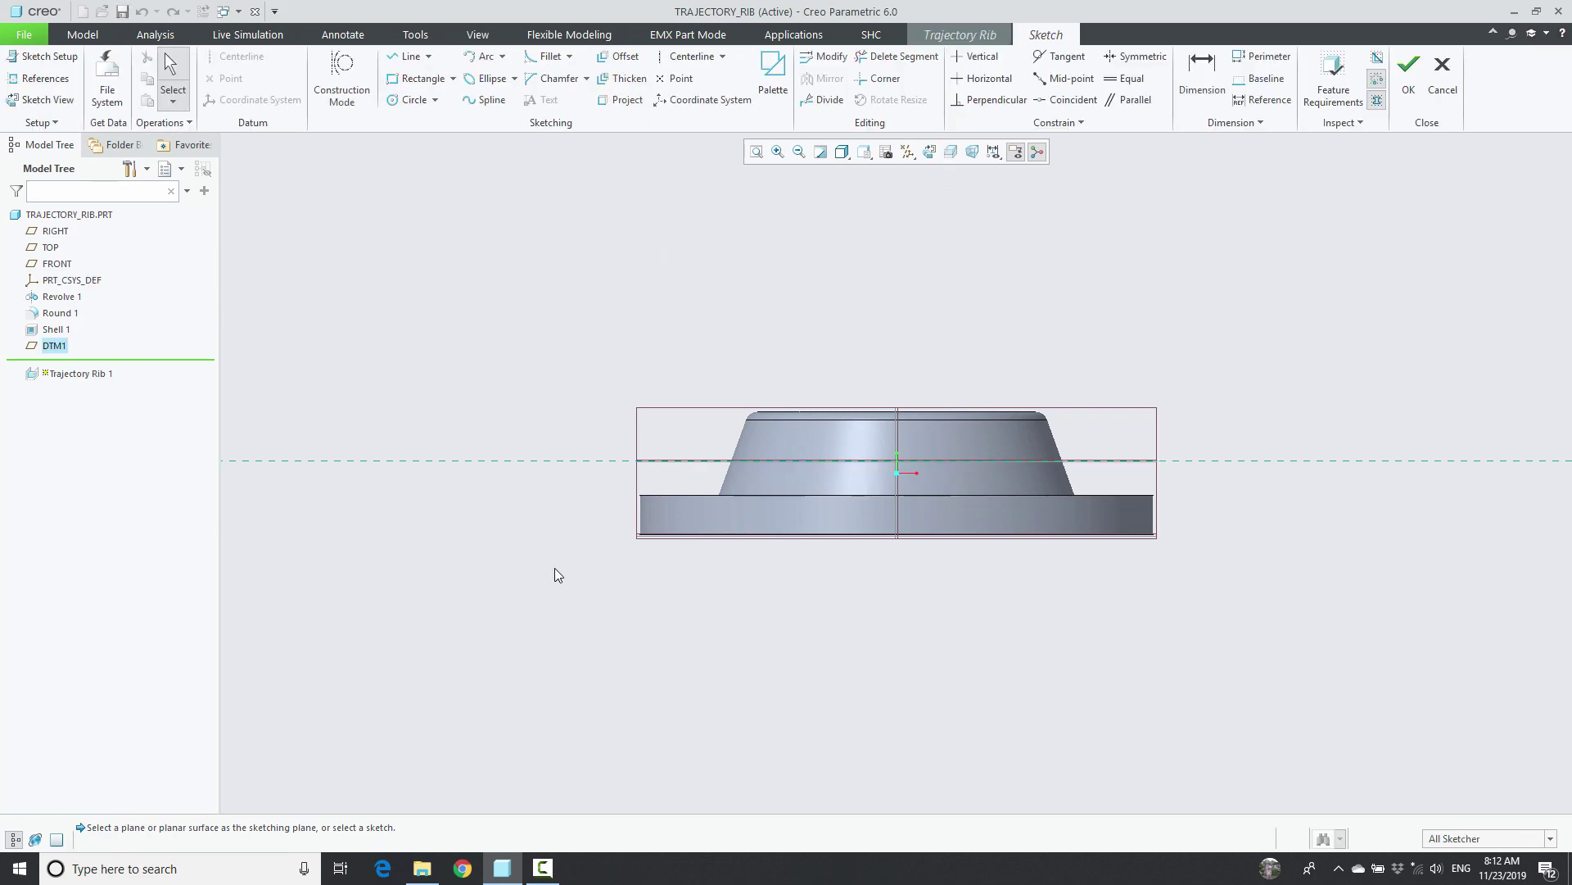
left_click(47, 99)
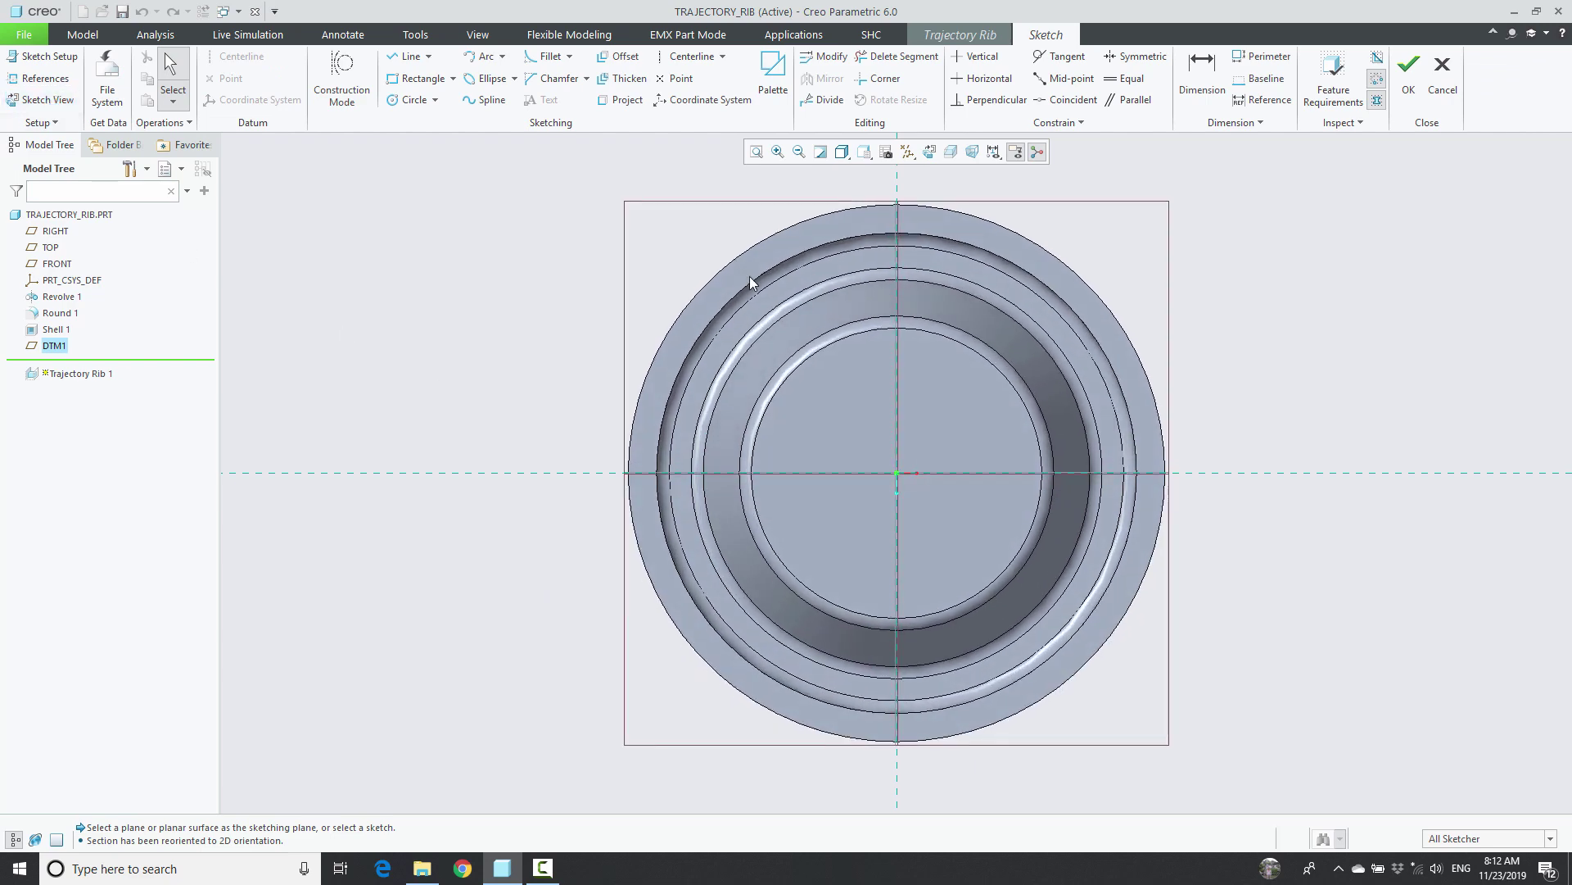
key("ctrl+d")
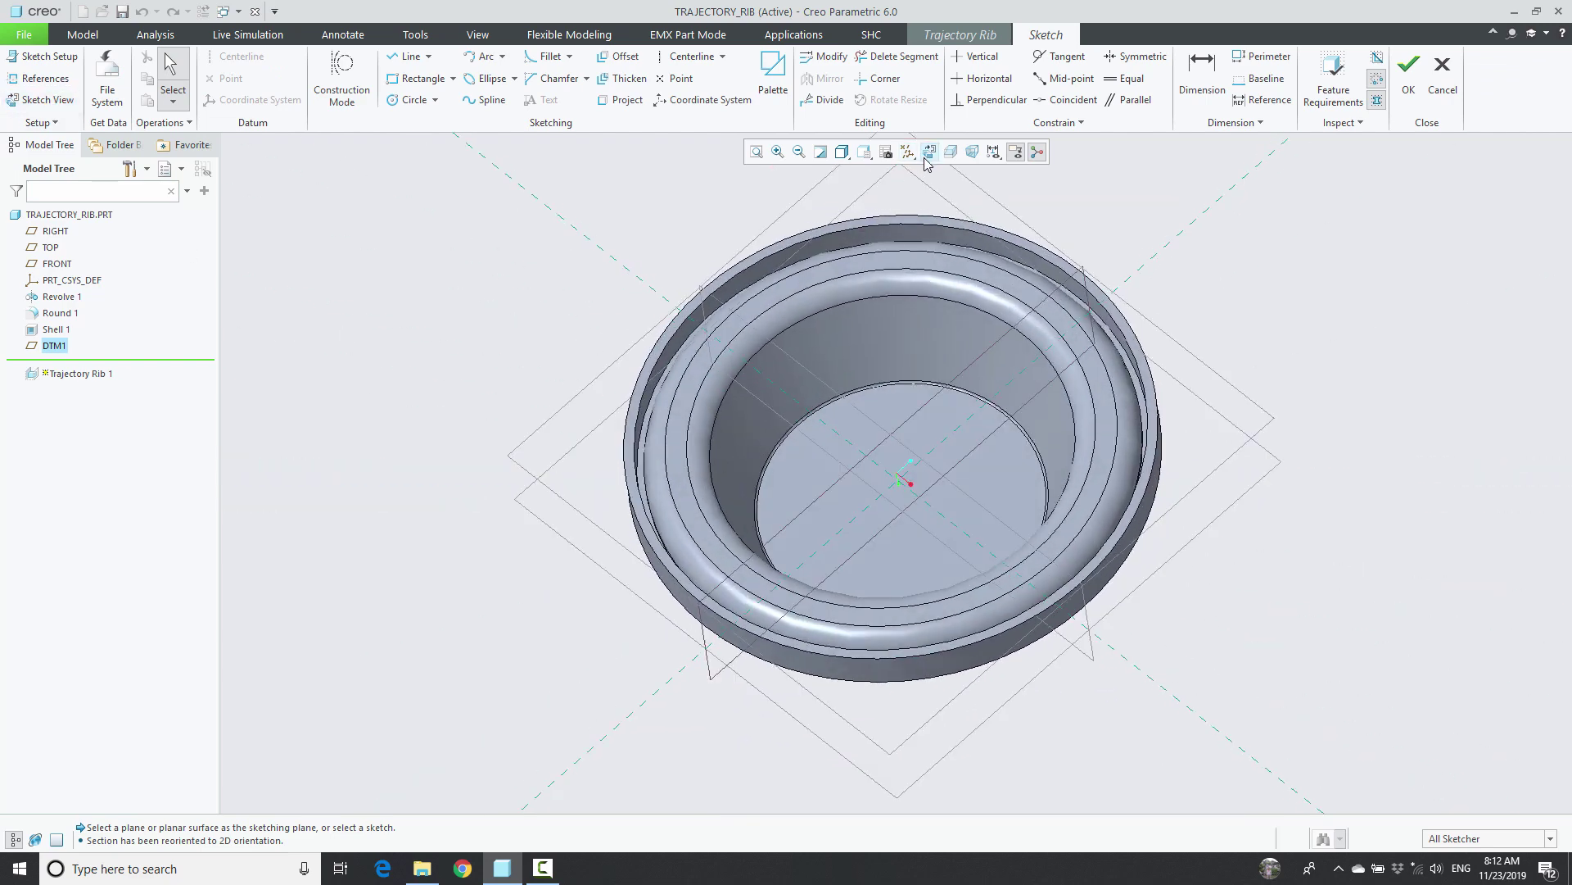
key("ctrl+d")
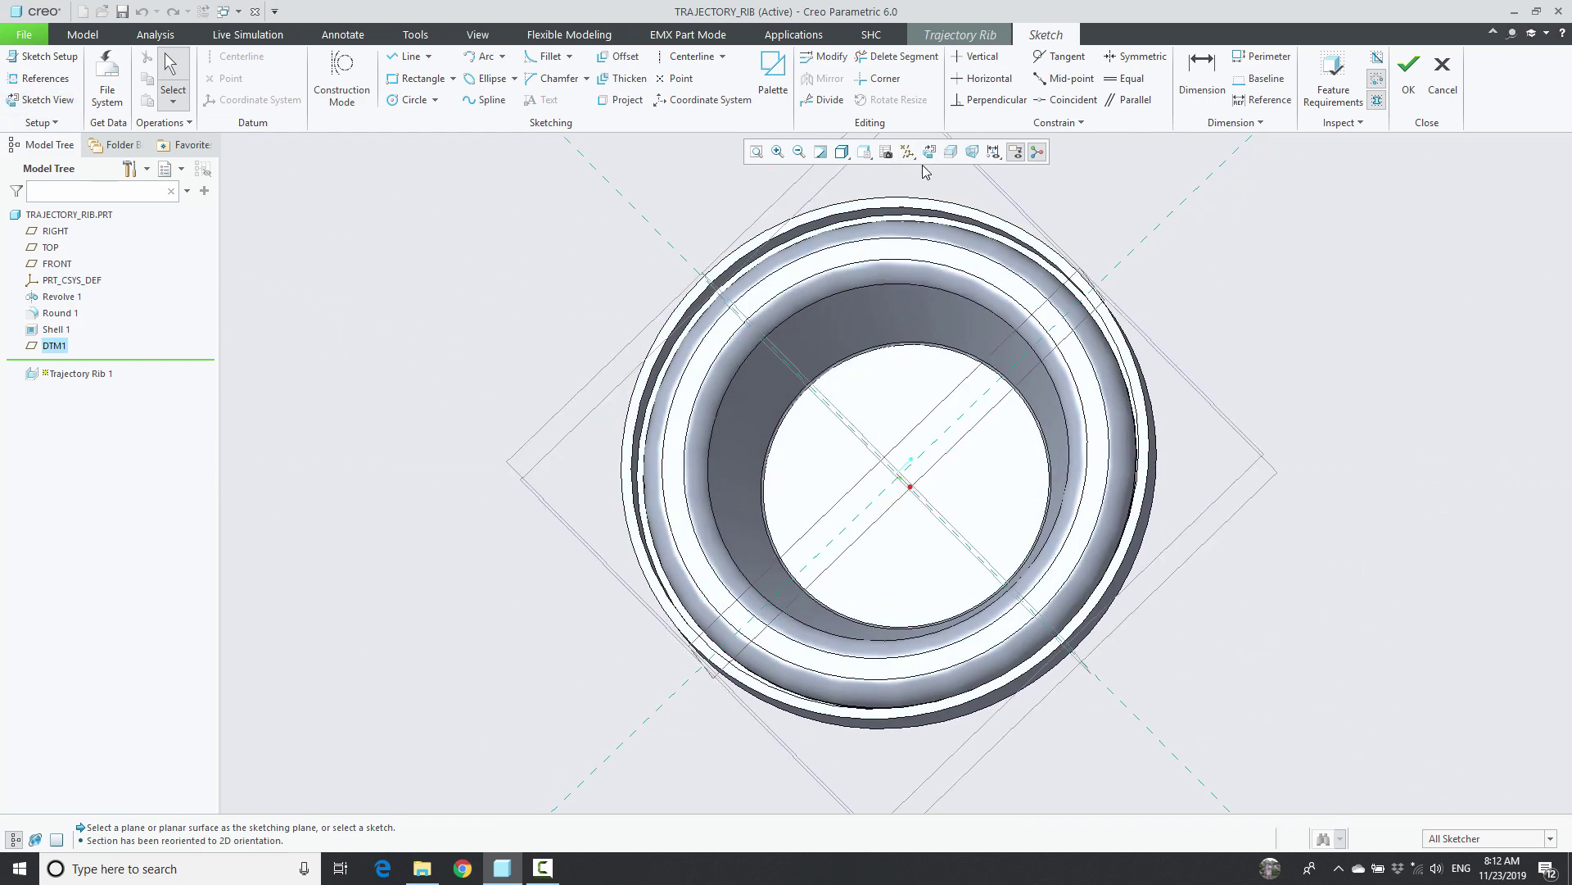
left_click(864, 152)
left_click(904, 323)
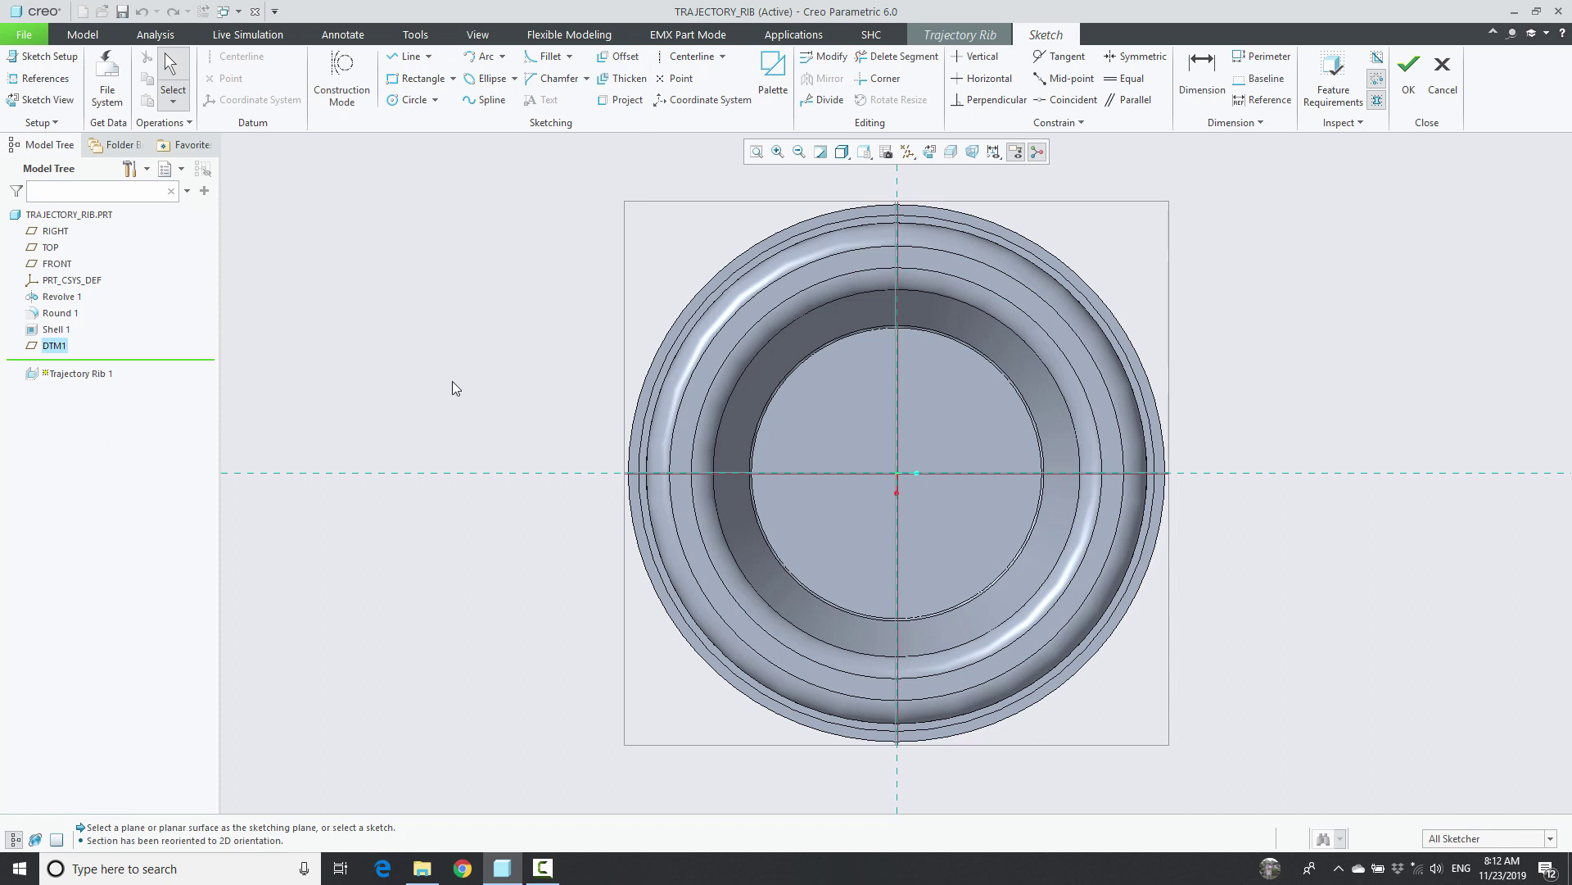
Sketch crossing horizontal and vertical lines through the cup's centre as the rib path.
left_click(407, 56)
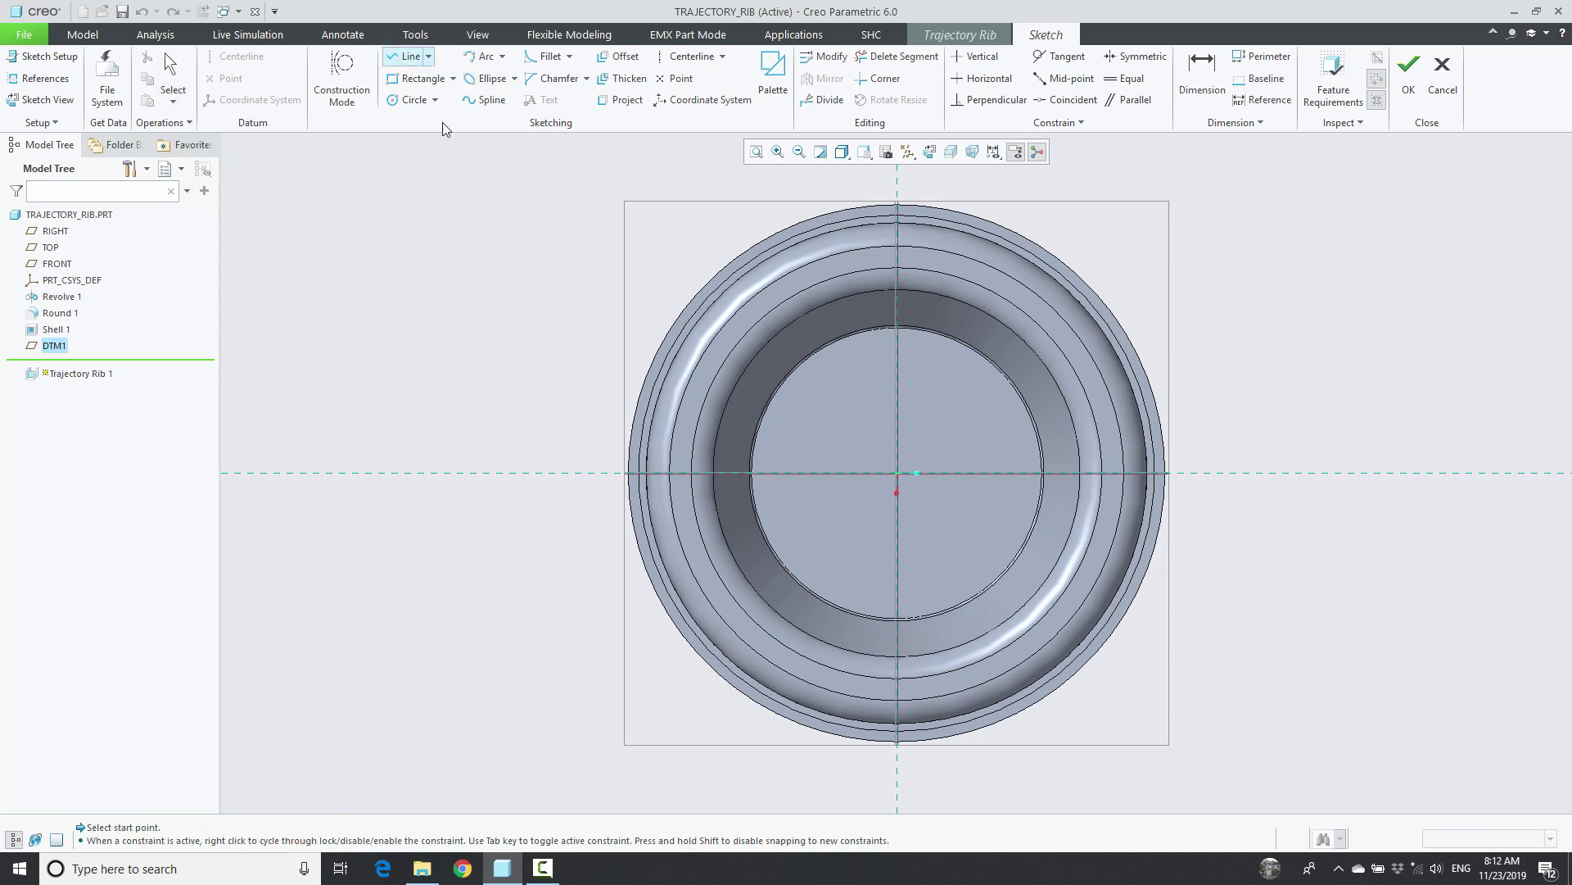
left_click(838, 475)
left_click(967, 484)
middle_click(968, 517)
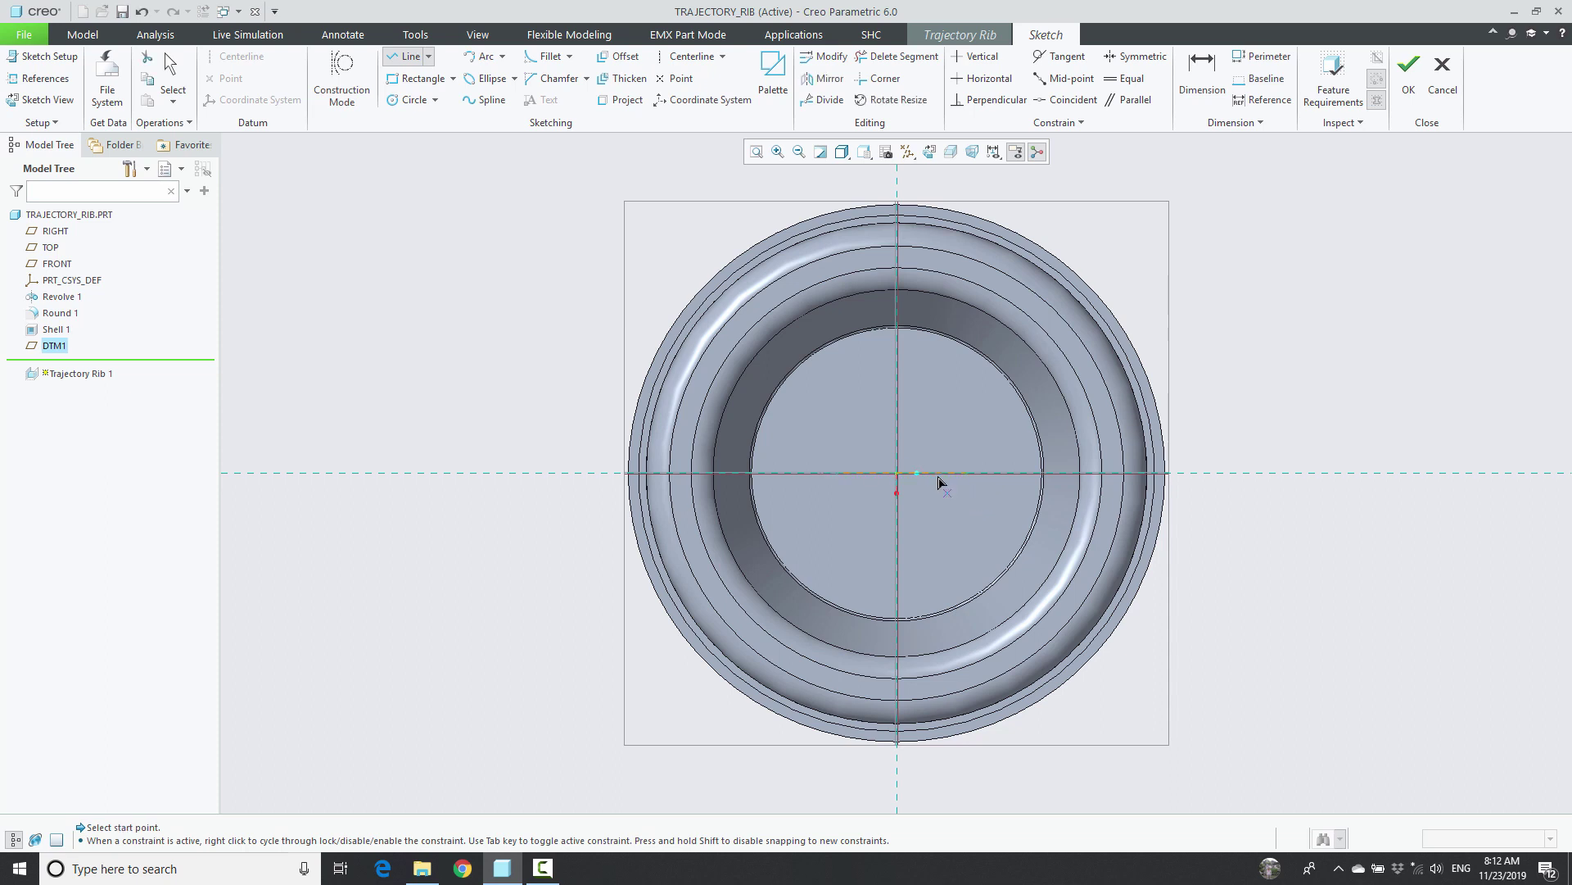
left_click(897, 473)
left_click(897, 542)
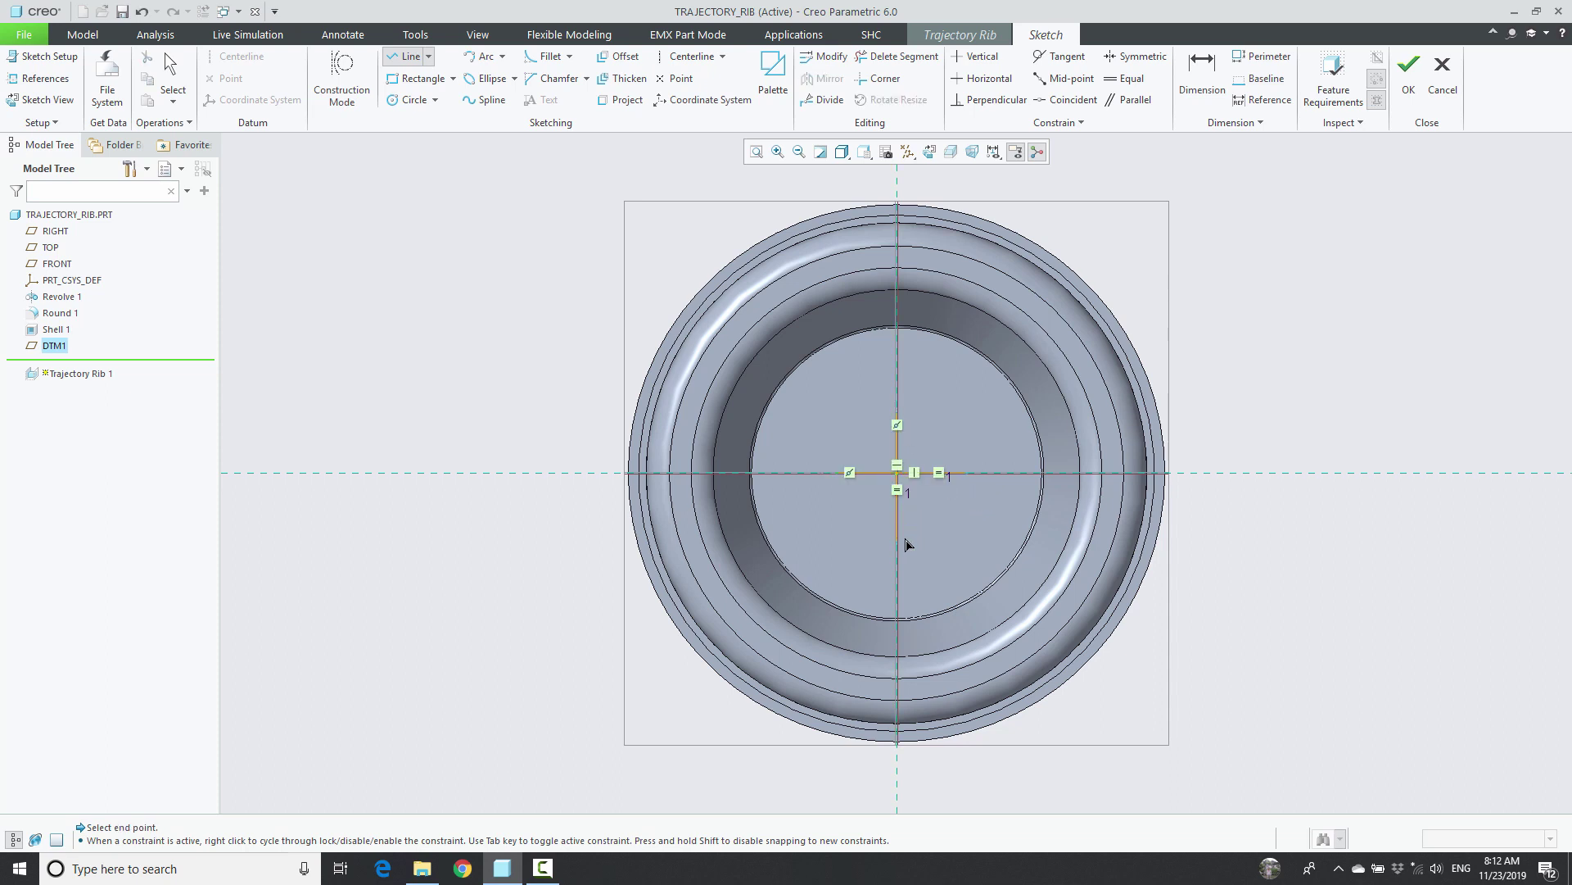
middle_click(958, 517)
middle_click(1273, 548)
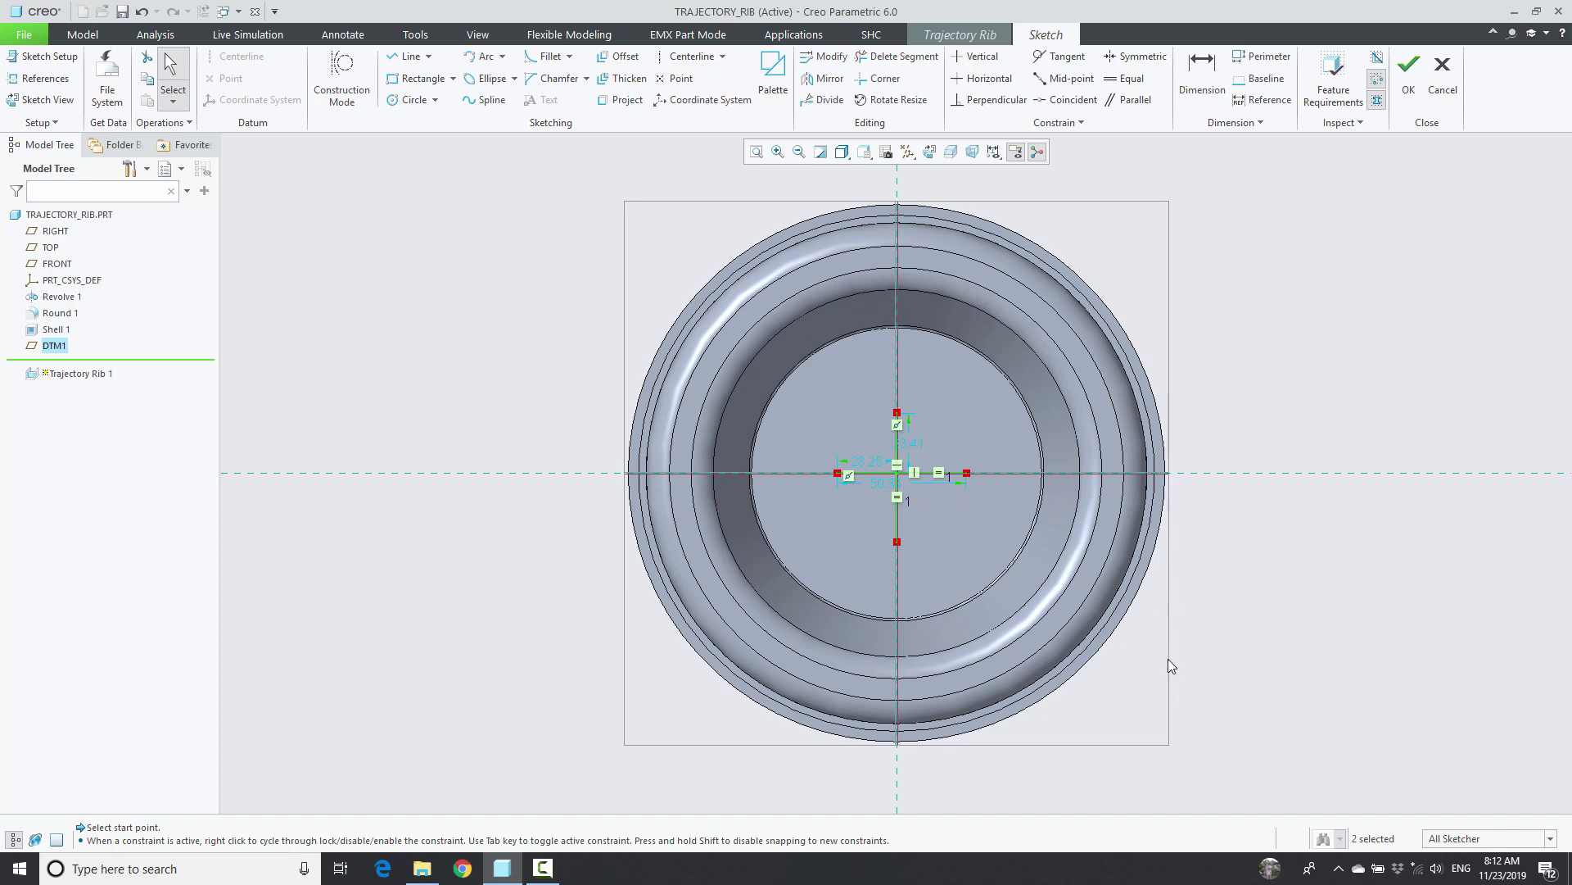
left_click(1409, 78)
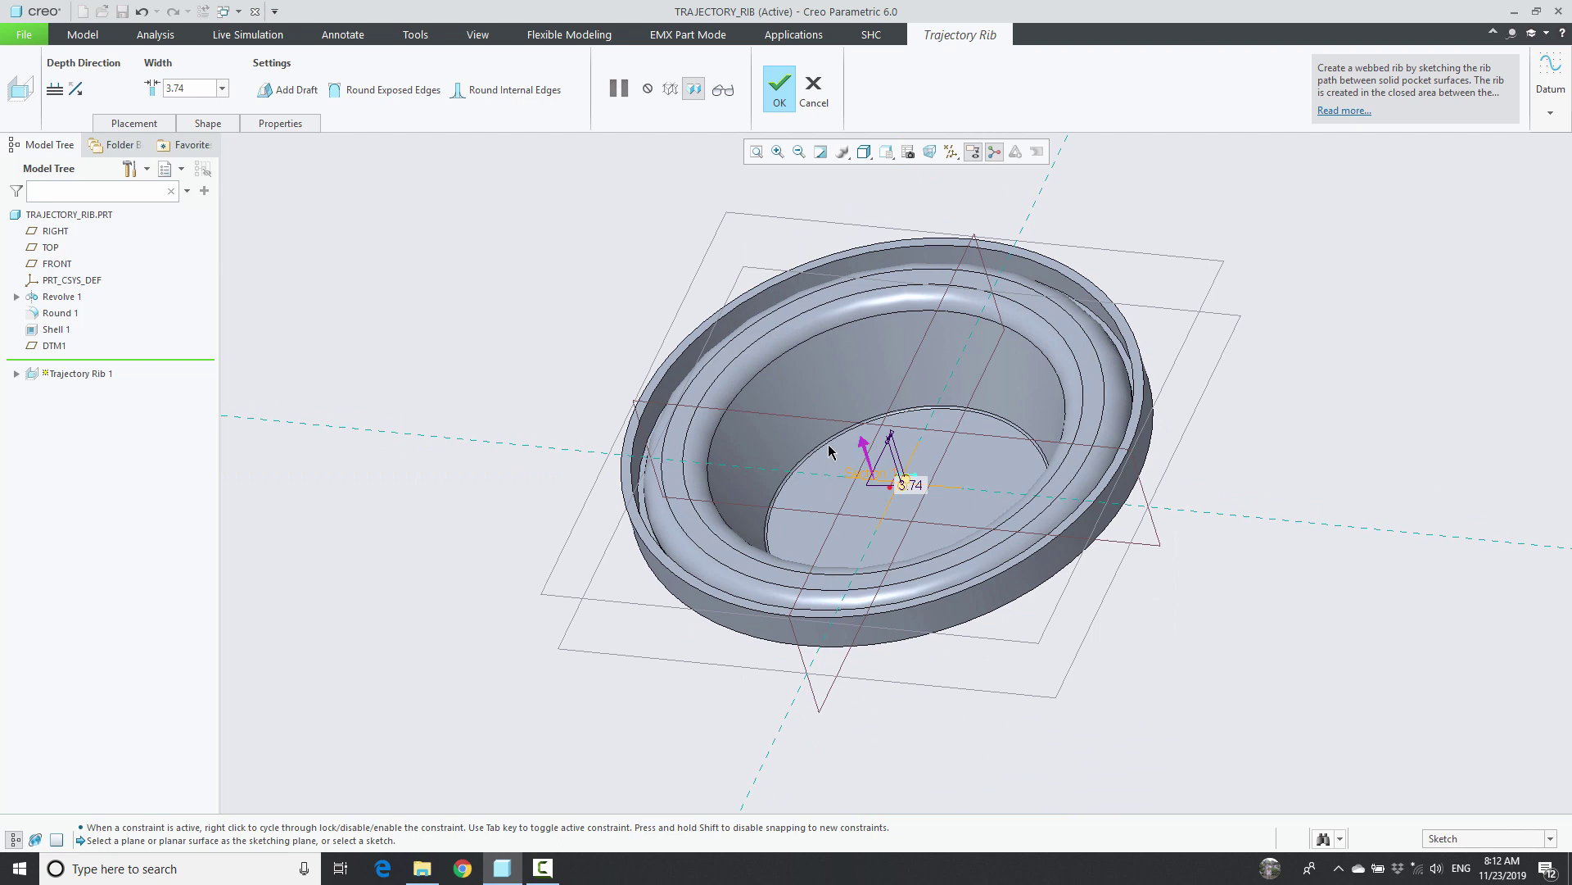
Flip the rib toward the cup floor and set its width to 4.
left_click(861, 445)
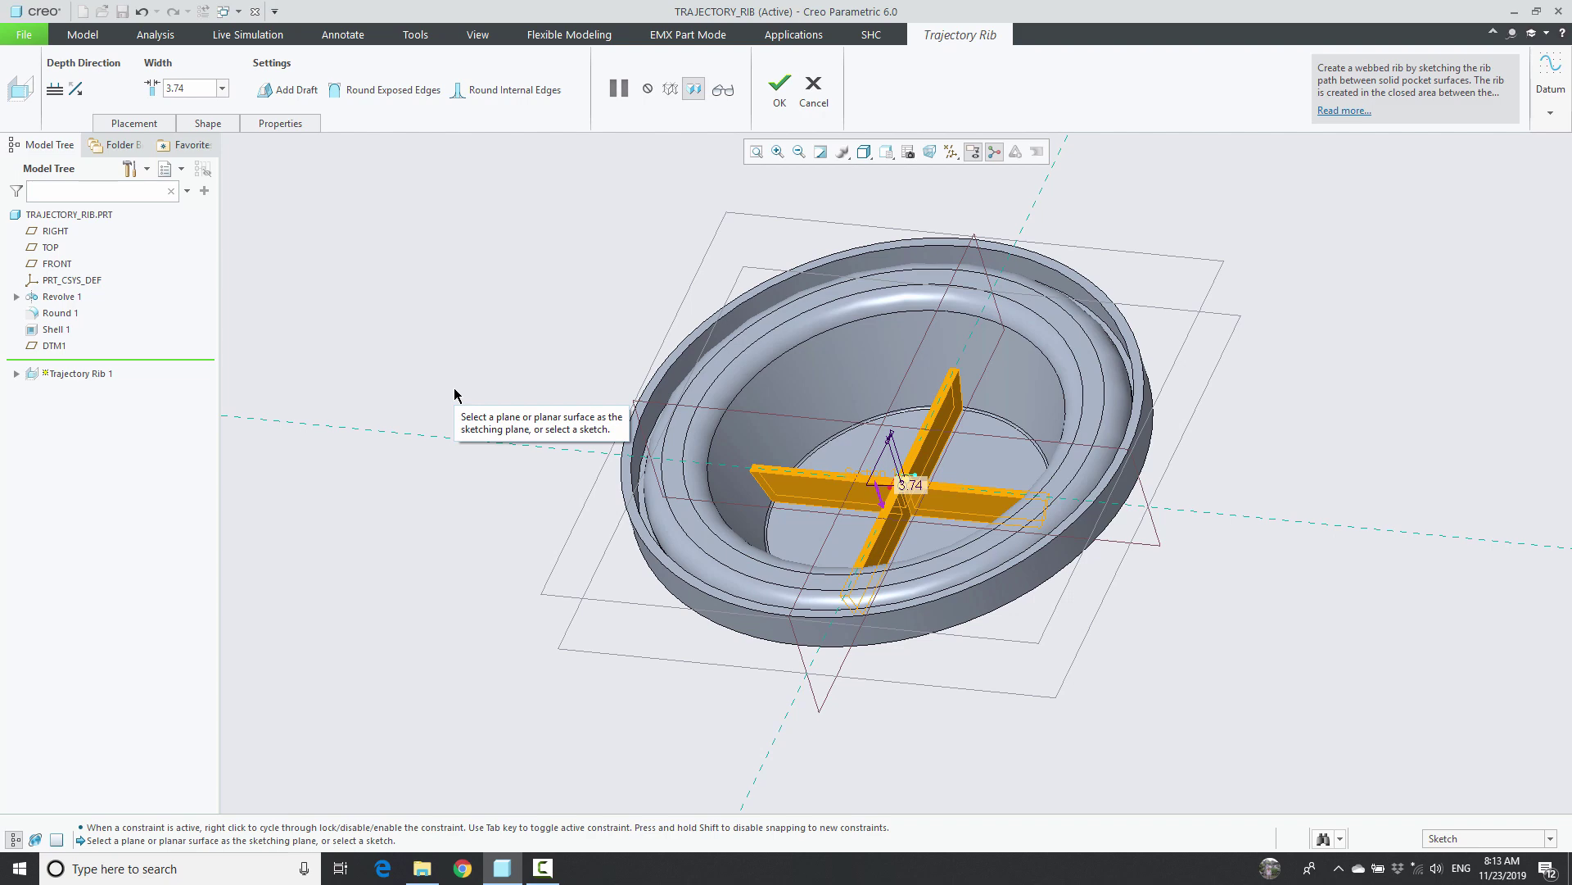
mouse_move(435, 369)
middle_mouse_down()
mouse_move(421, 421)
mouse_move(459, 358)
mouse_move(436, 358)
middle_mouse_up()
double_click(189, 90)
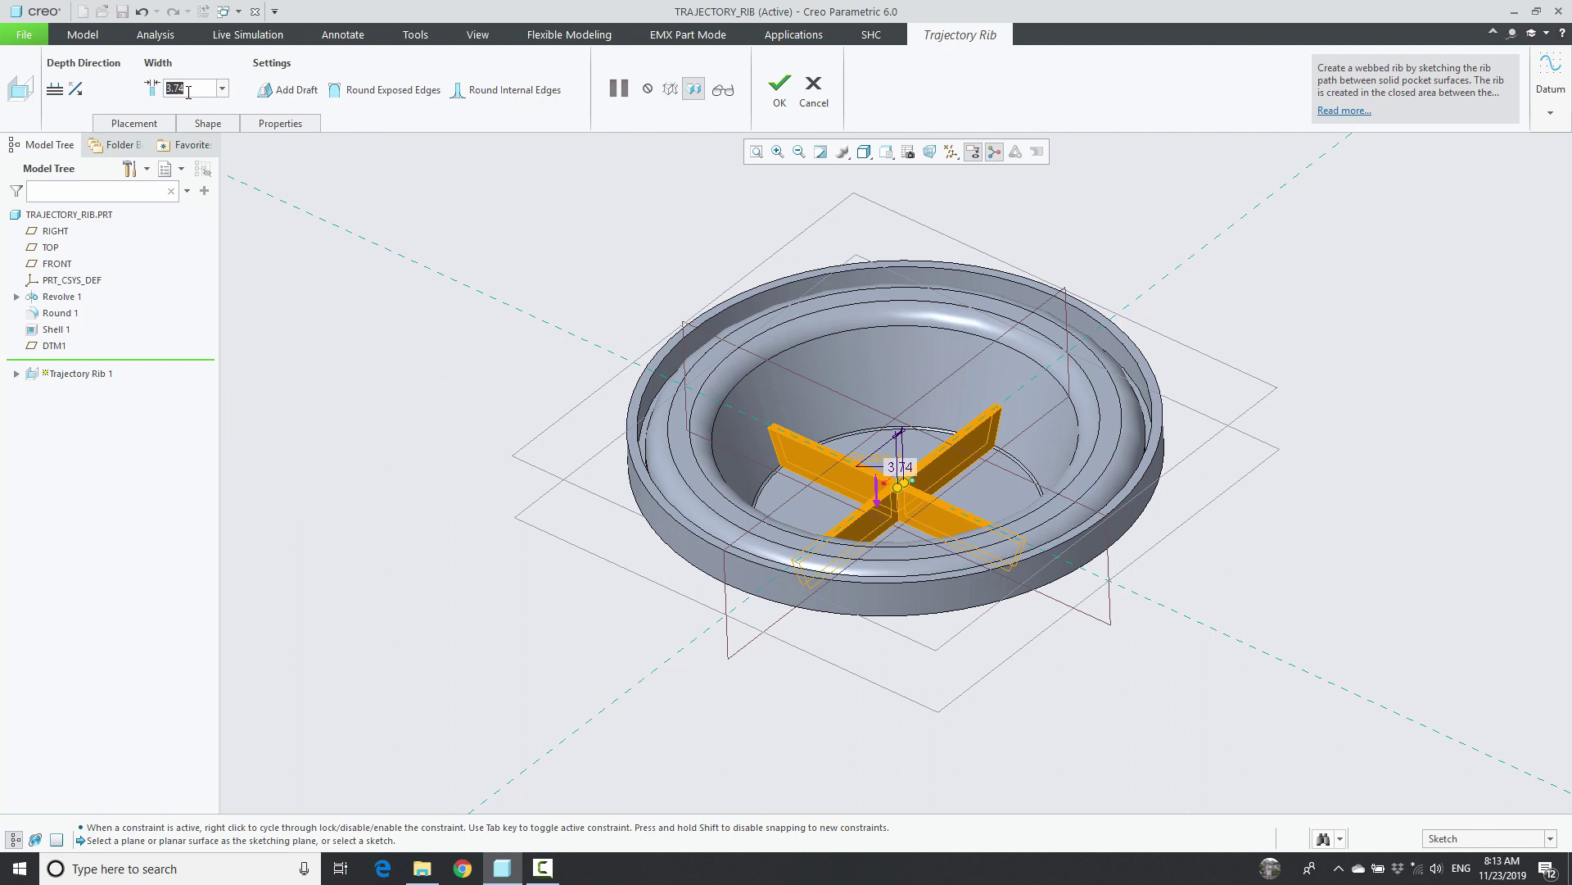
type("4")
key("Return")
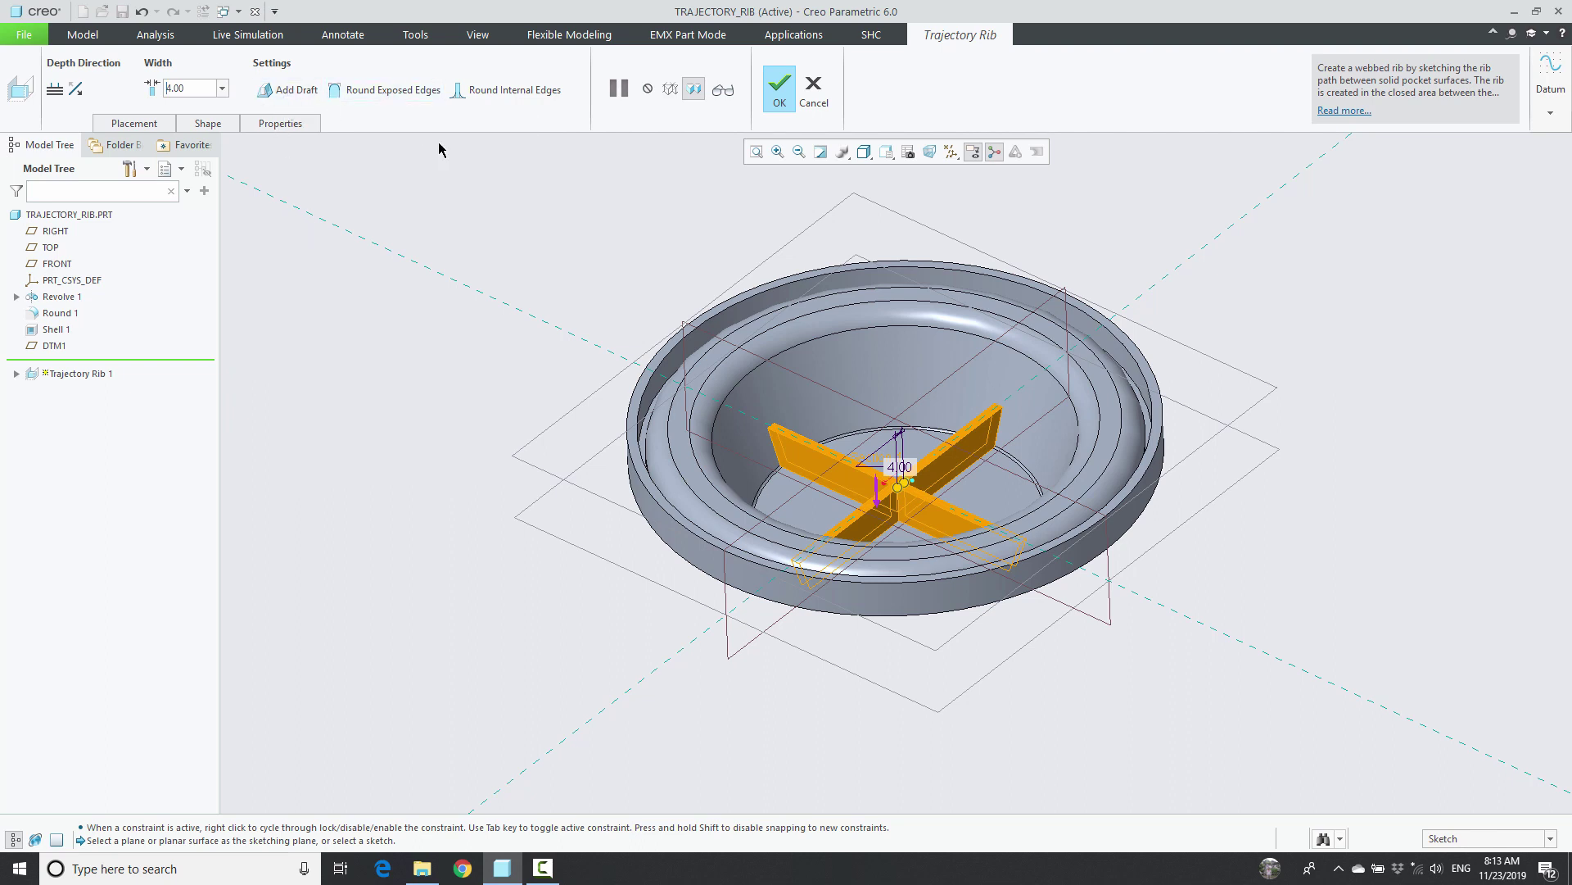
Add a 3.0 draft, round exposed and internal edges, and finish the rib.
left_click(297, 95)
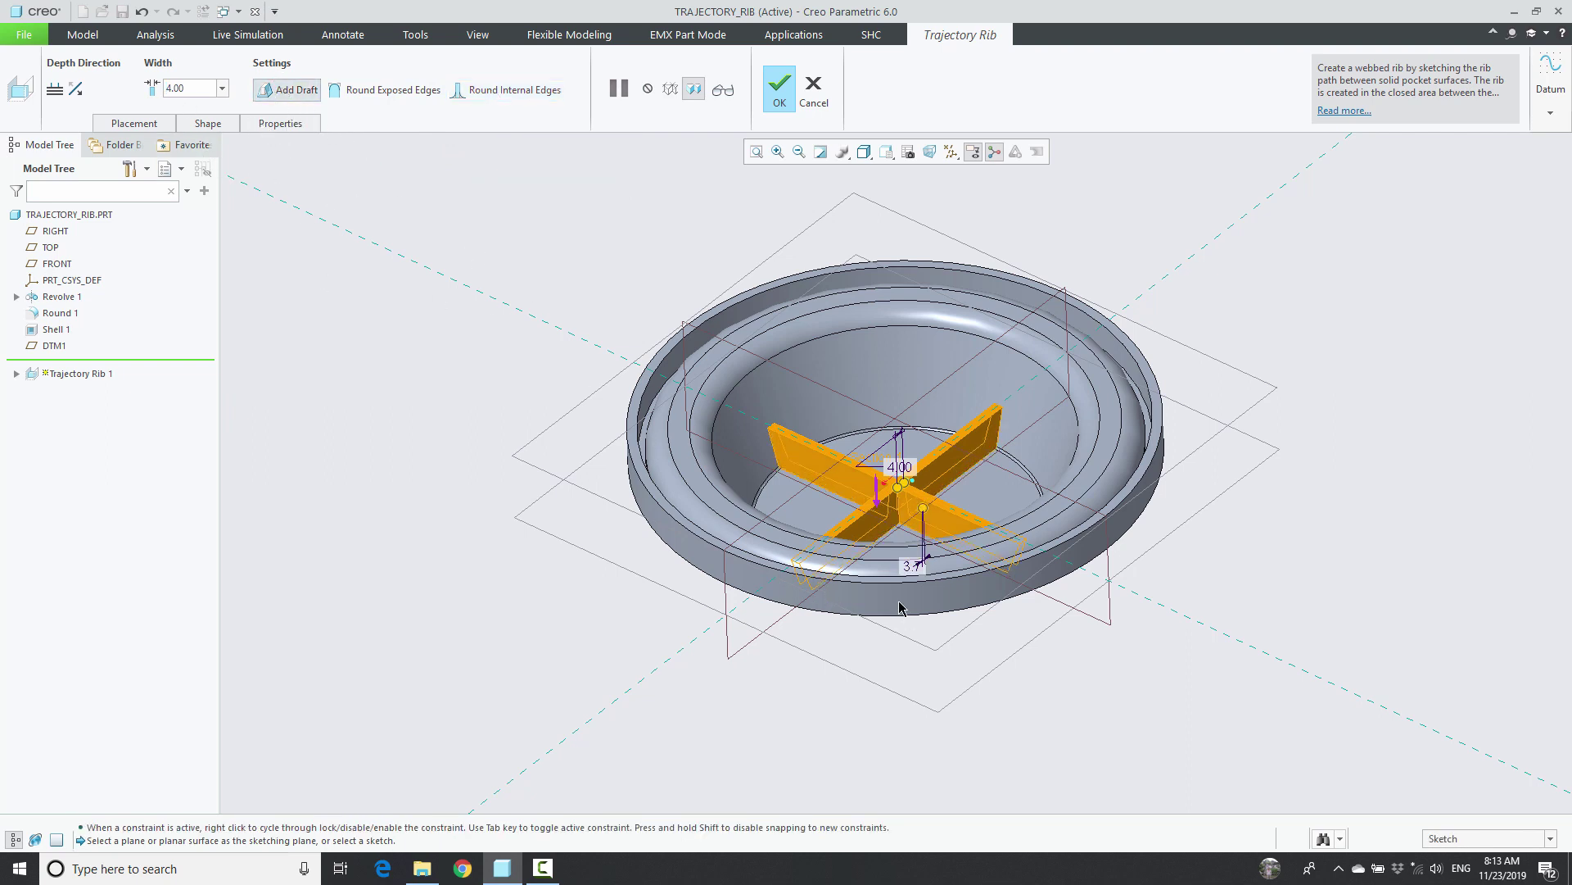
double_click(909, 566)
type("3")
key("Return")
left_click(383, 93)
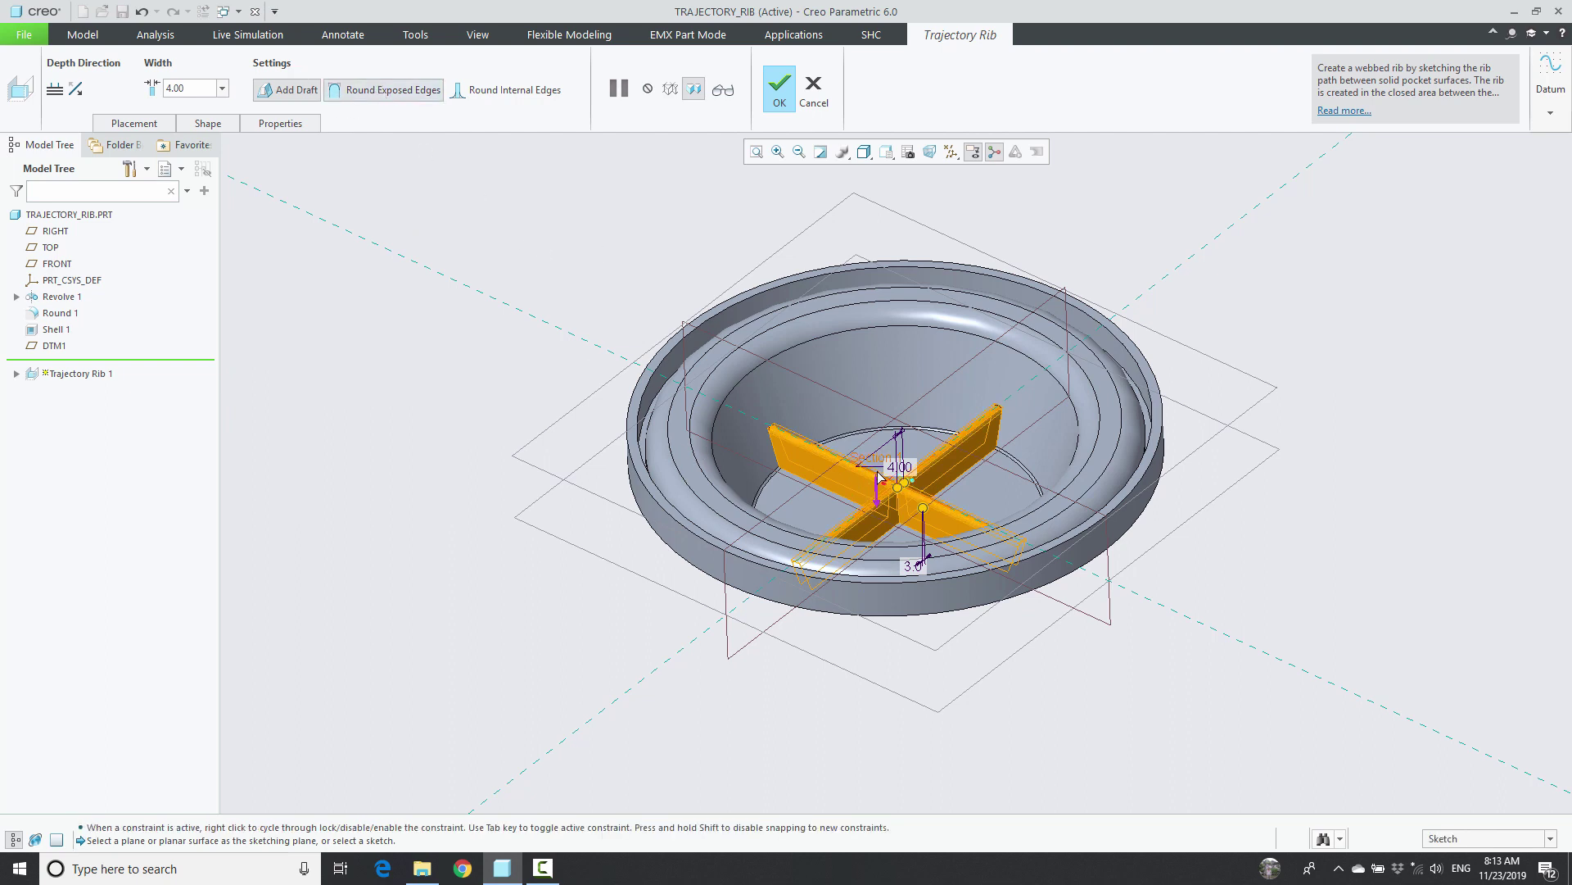
left_click(208, 125)
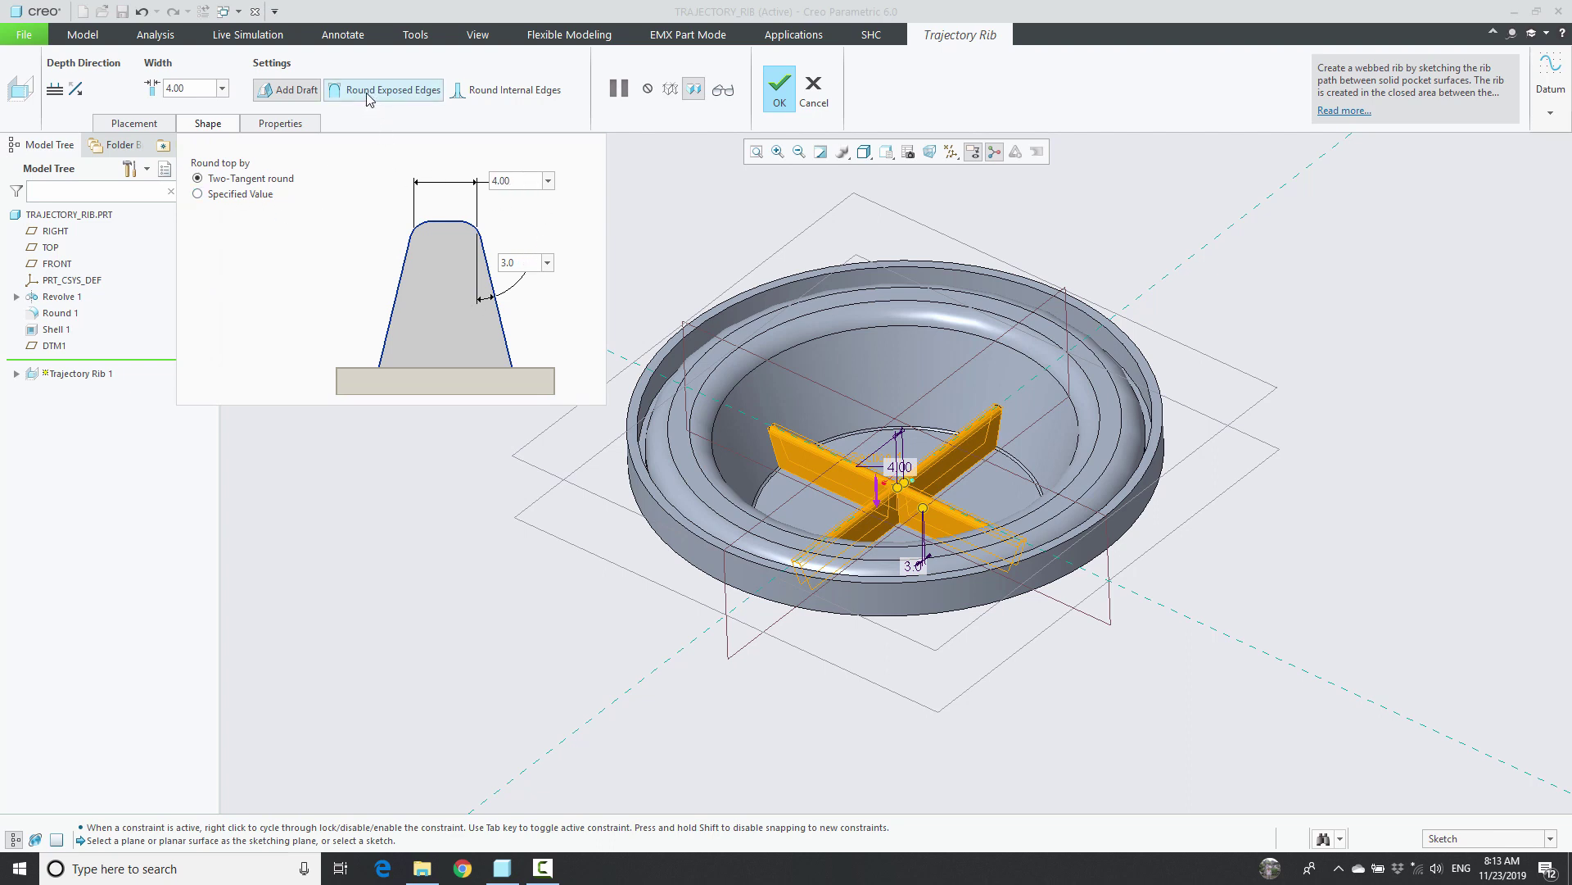
left_click(490, 91)
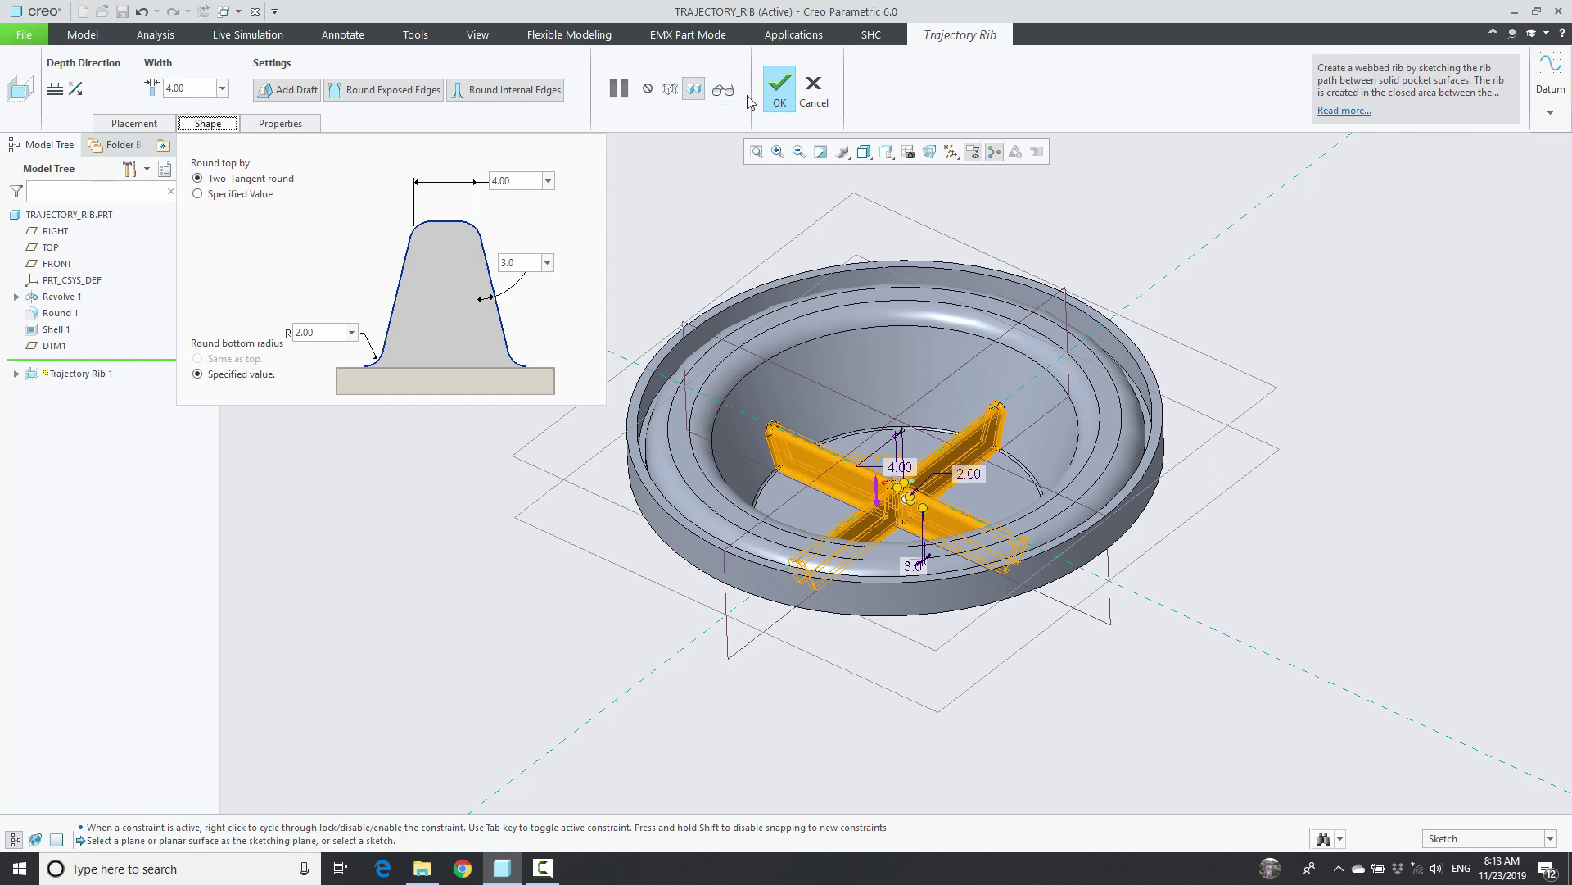
left_click(779, 89)
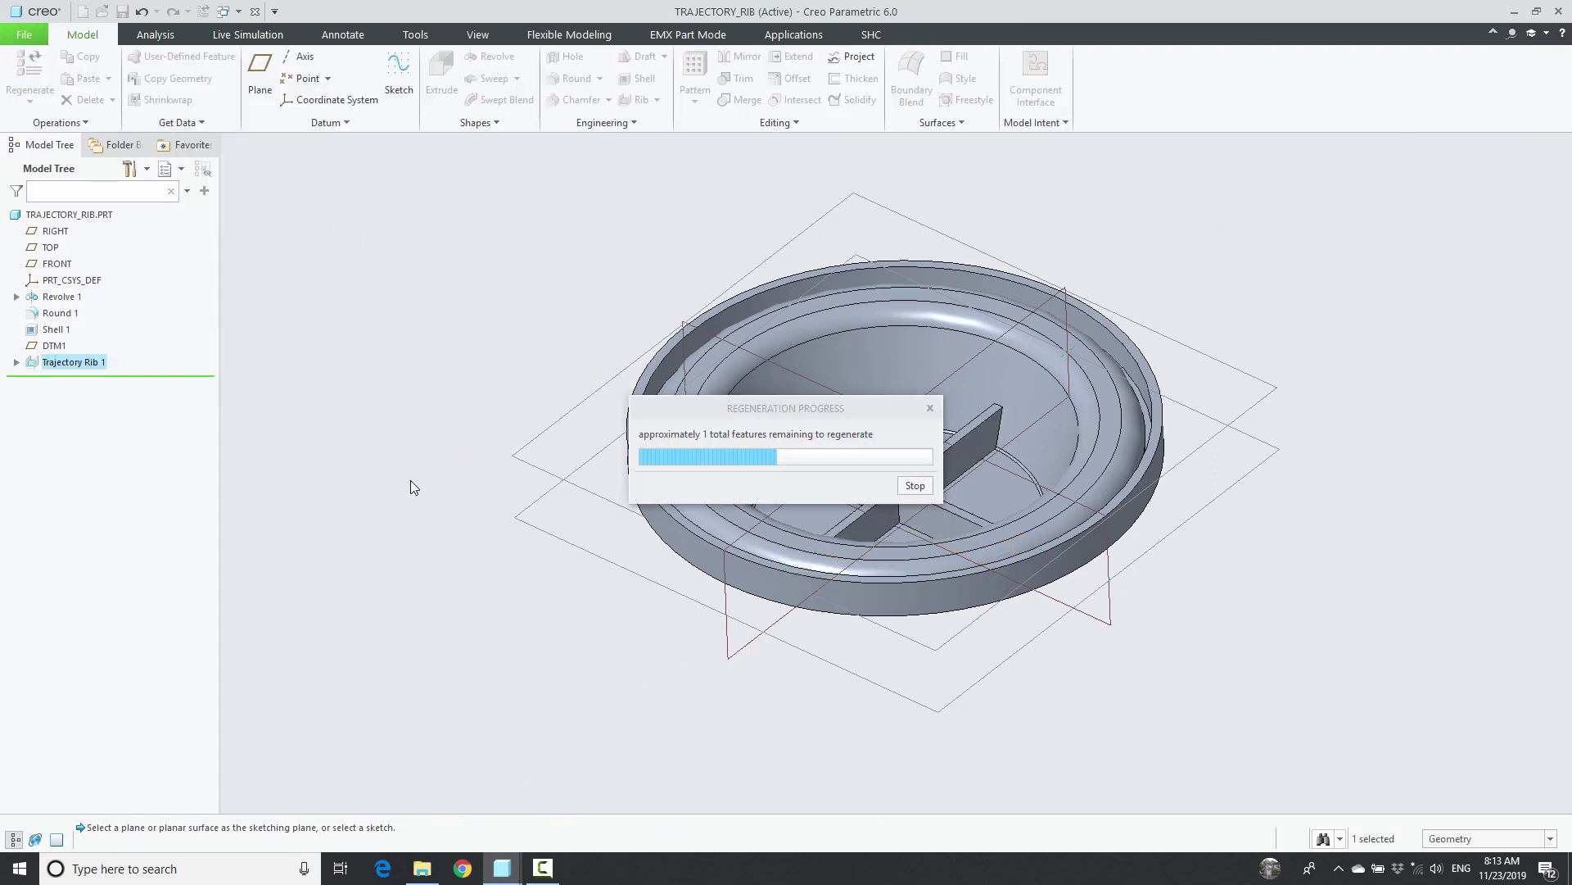
Reopen Trajectory Rib 1's sketch for editing, oriented near face-on.
mouse_move(445, 409)
middle_mouse_down()
mouse_move(519, 297)
mouse_move(534, 351)
mouse_move(498, 365)
mouse_move(477, 341)
mouse_move(533, 326)
mouse_move(520, 296)
middle_mouse_up()
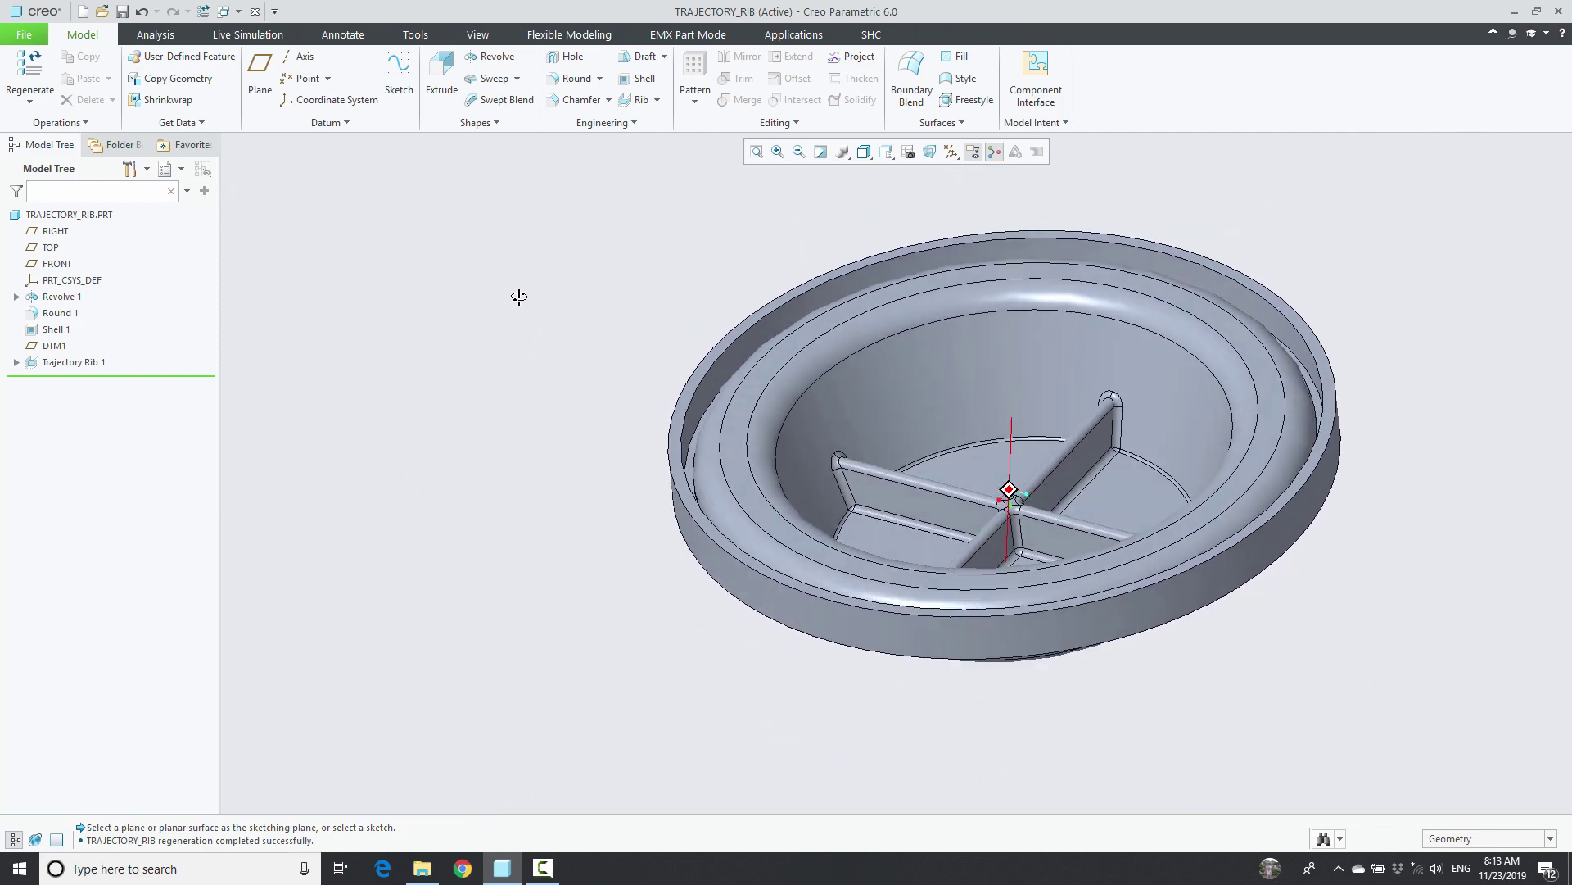
left_click(74, 361)
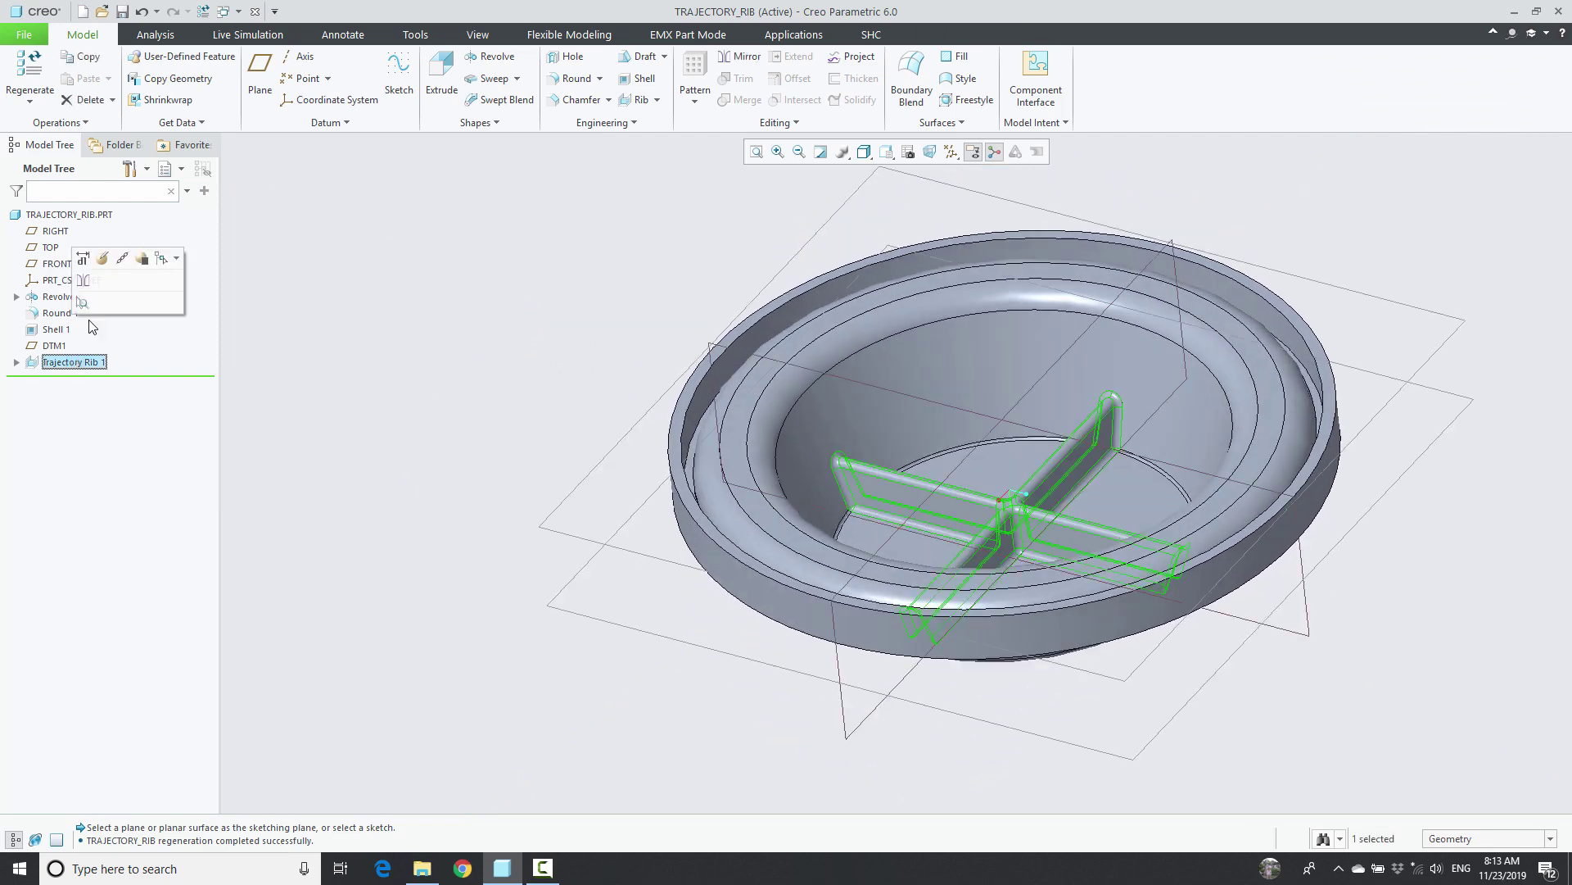
left_click(103, 259)
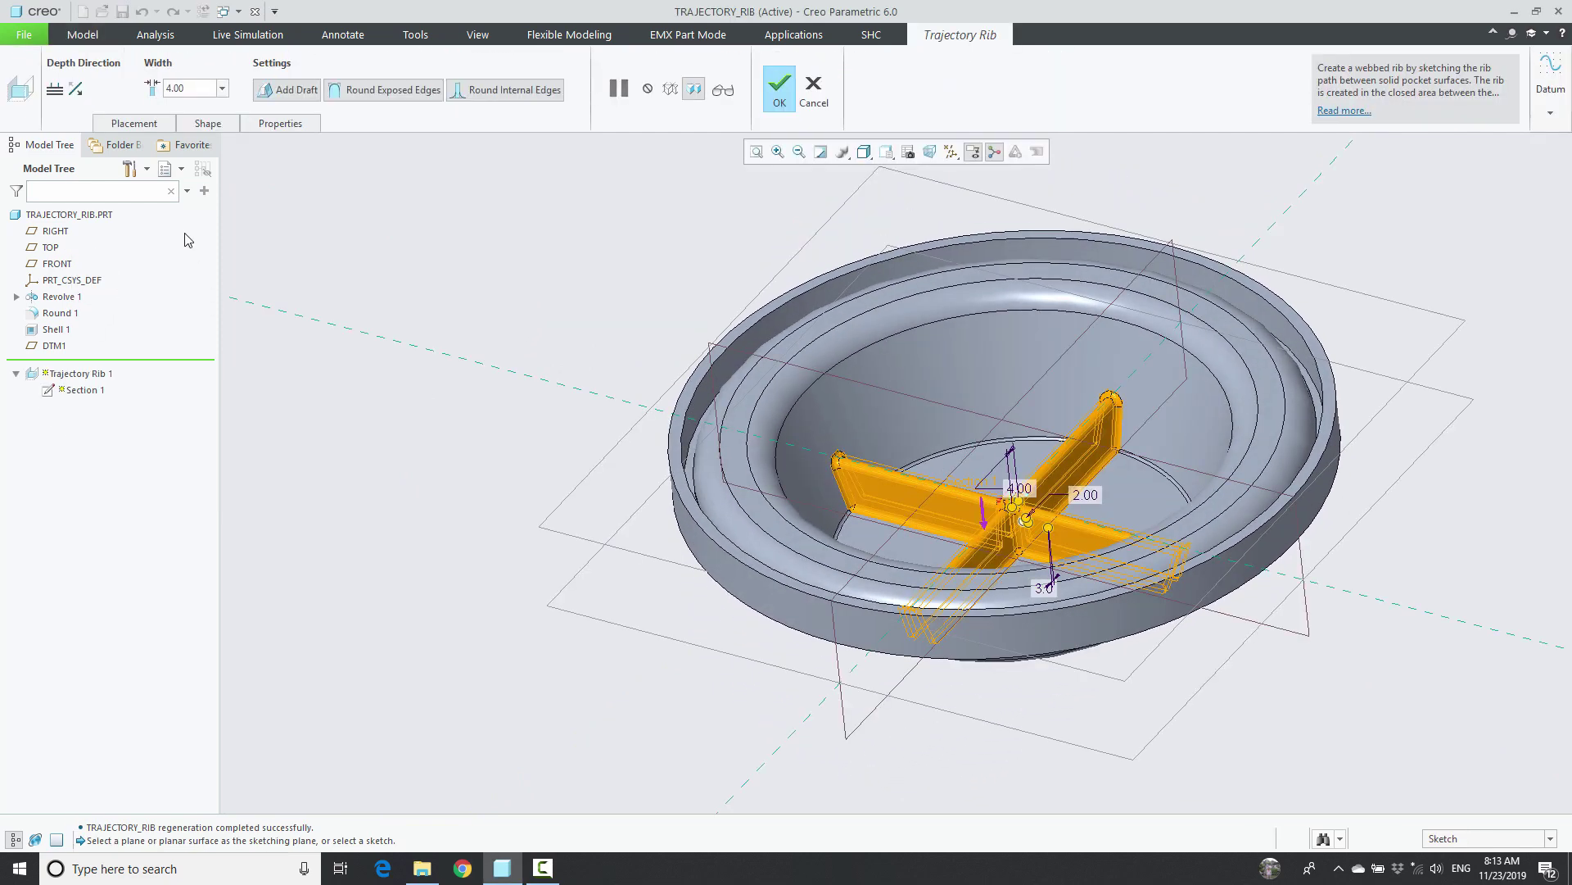
left_click(123, 123)
left_click(246, 197)
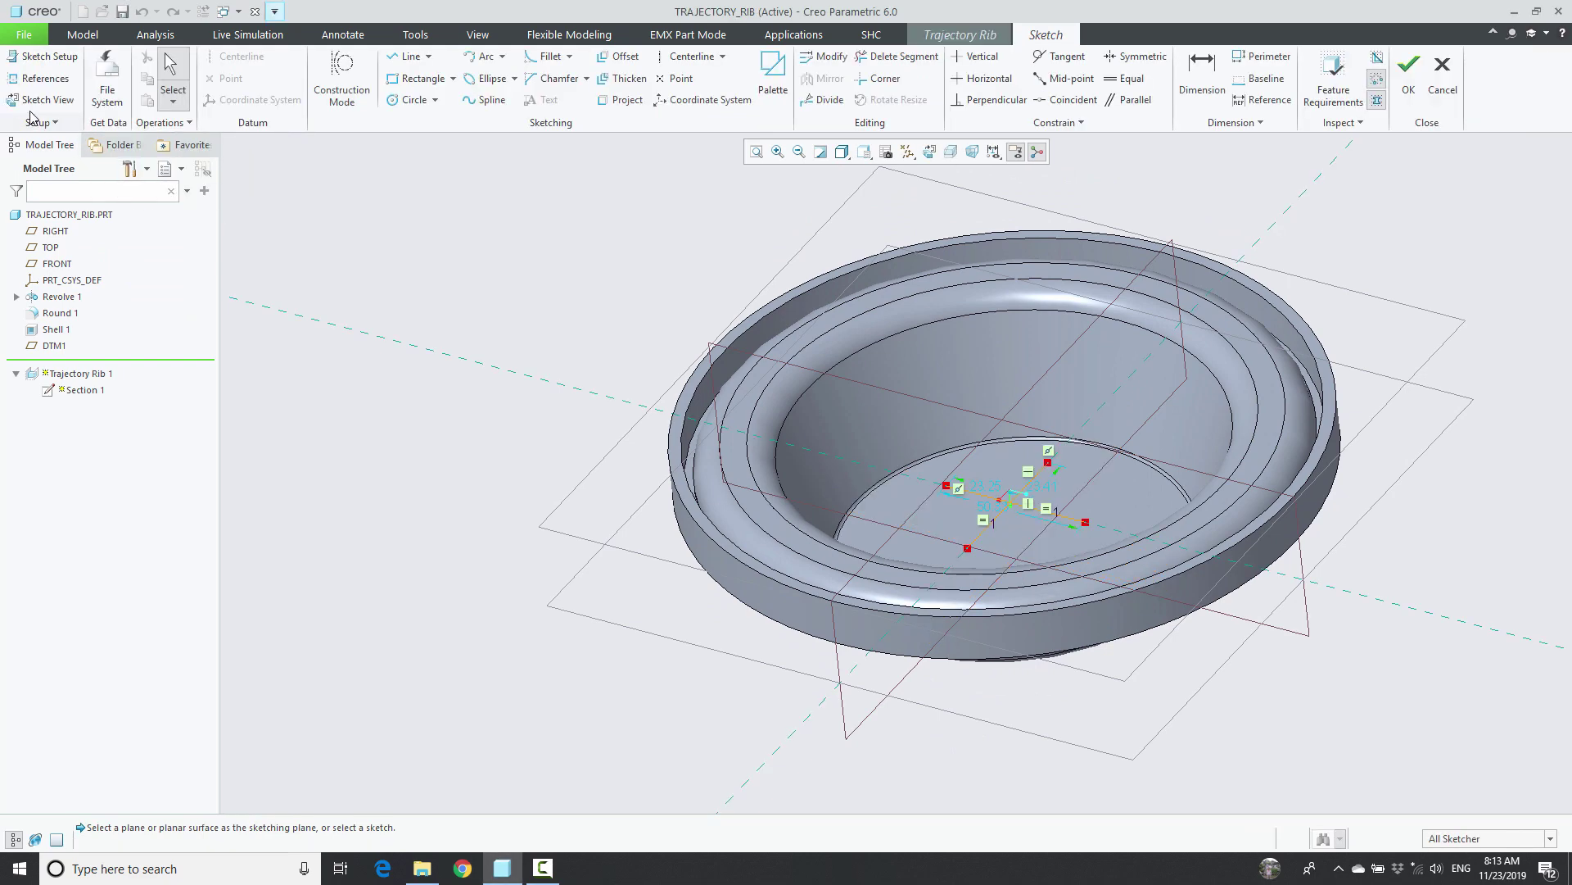
left_click(42, 101)
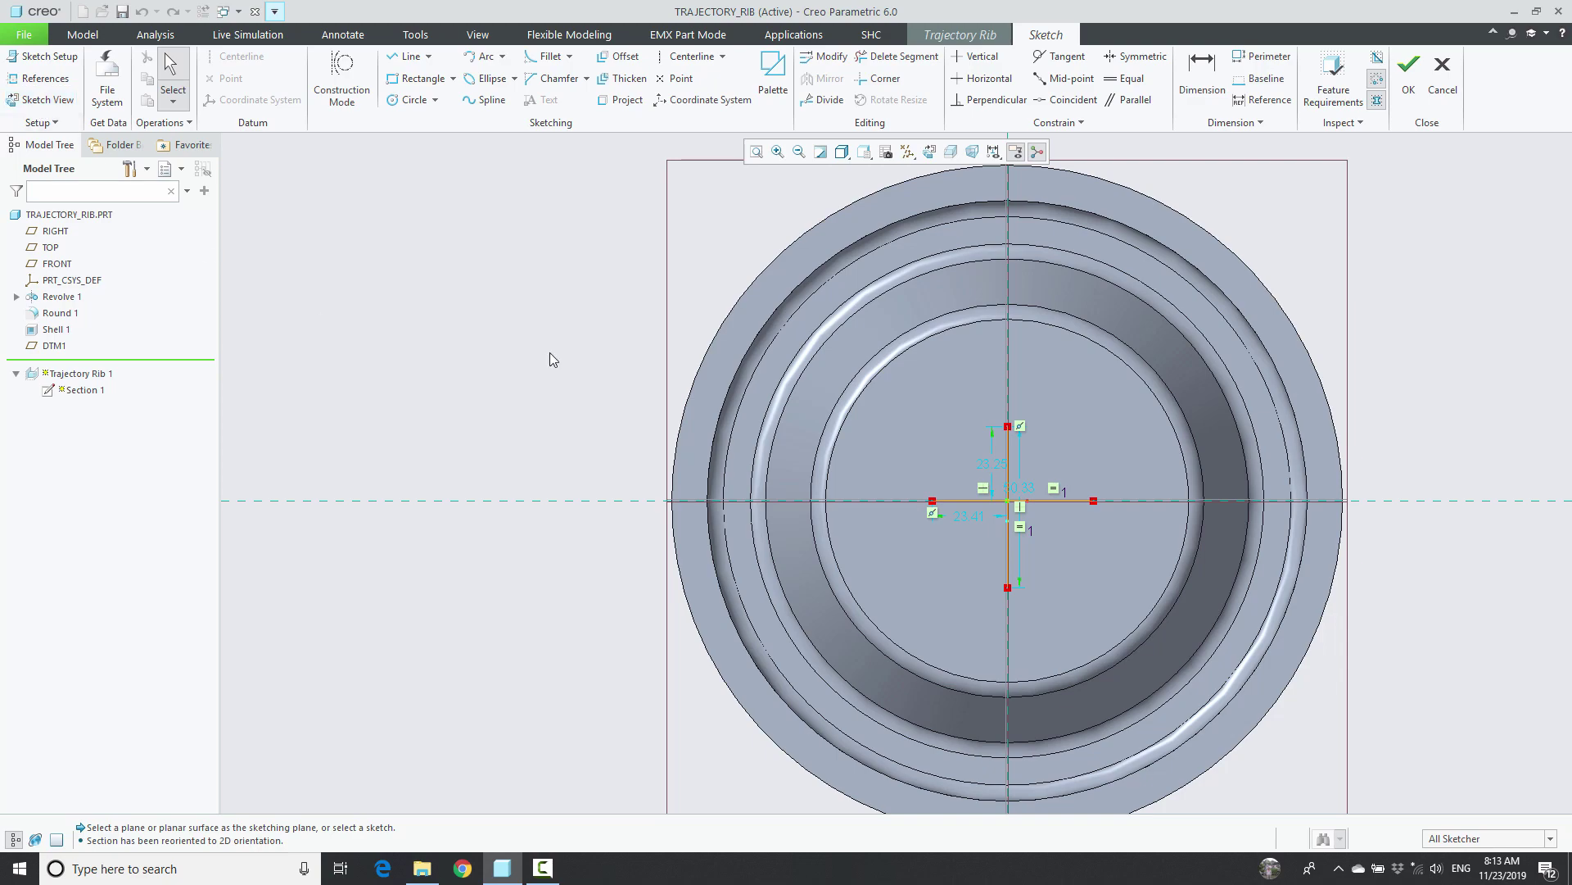
mouse_move(590, 332)
middle_mouse_down()
mouse_move(431, 500)
mouse_move(421, 532)
middle_mouse_up()
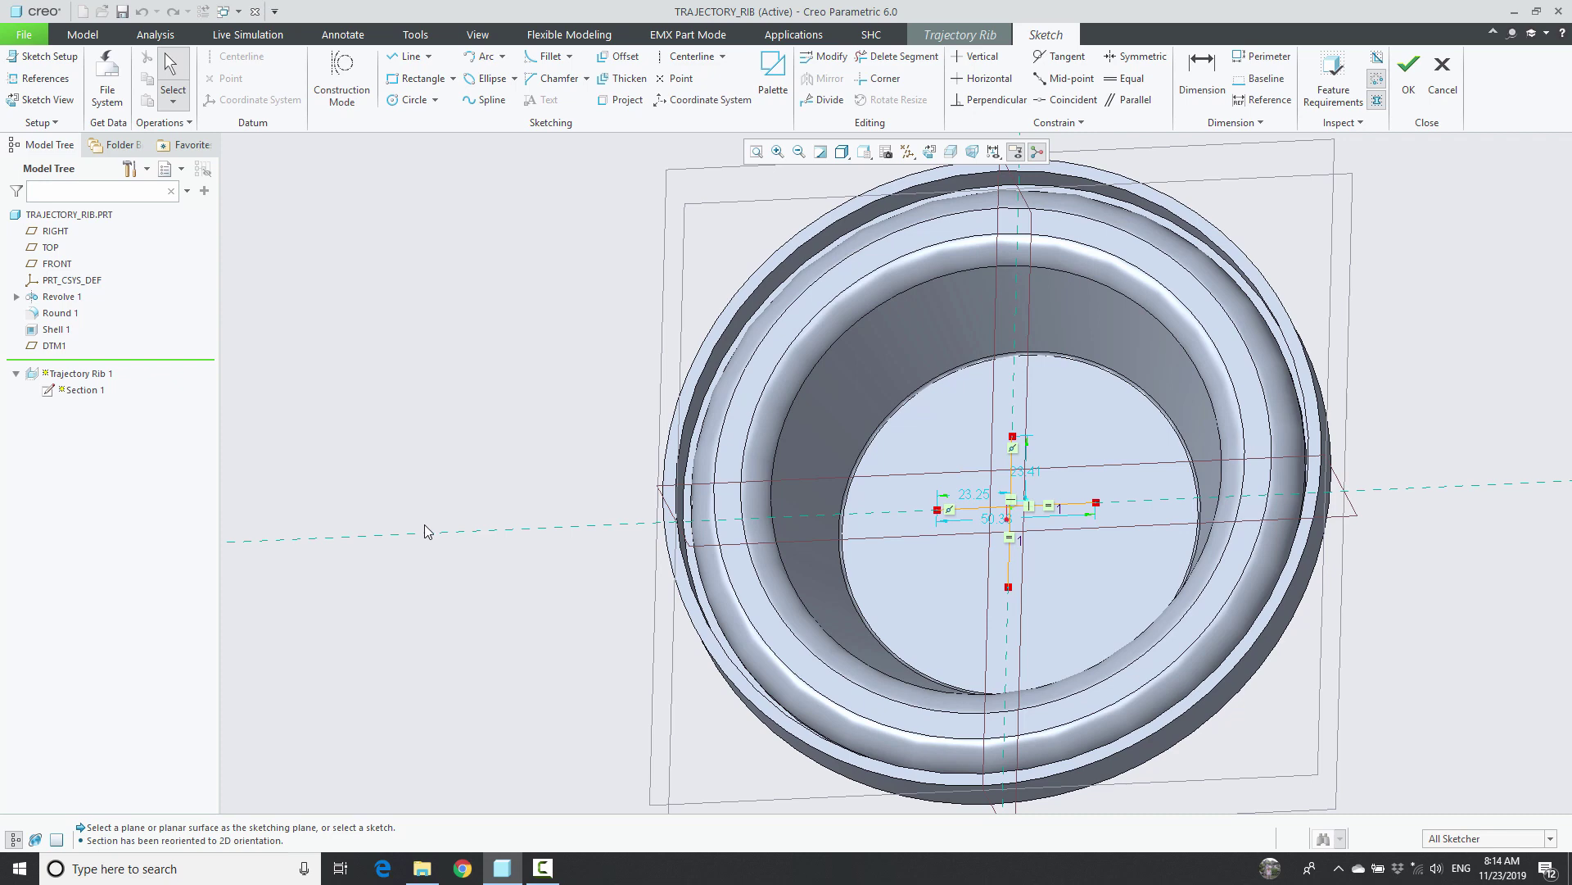
mouse_move(468, 520)
middle_mouse_down()
mouse_move(492, 536)
mouse_move(475, 556)
middle_mouse_up()
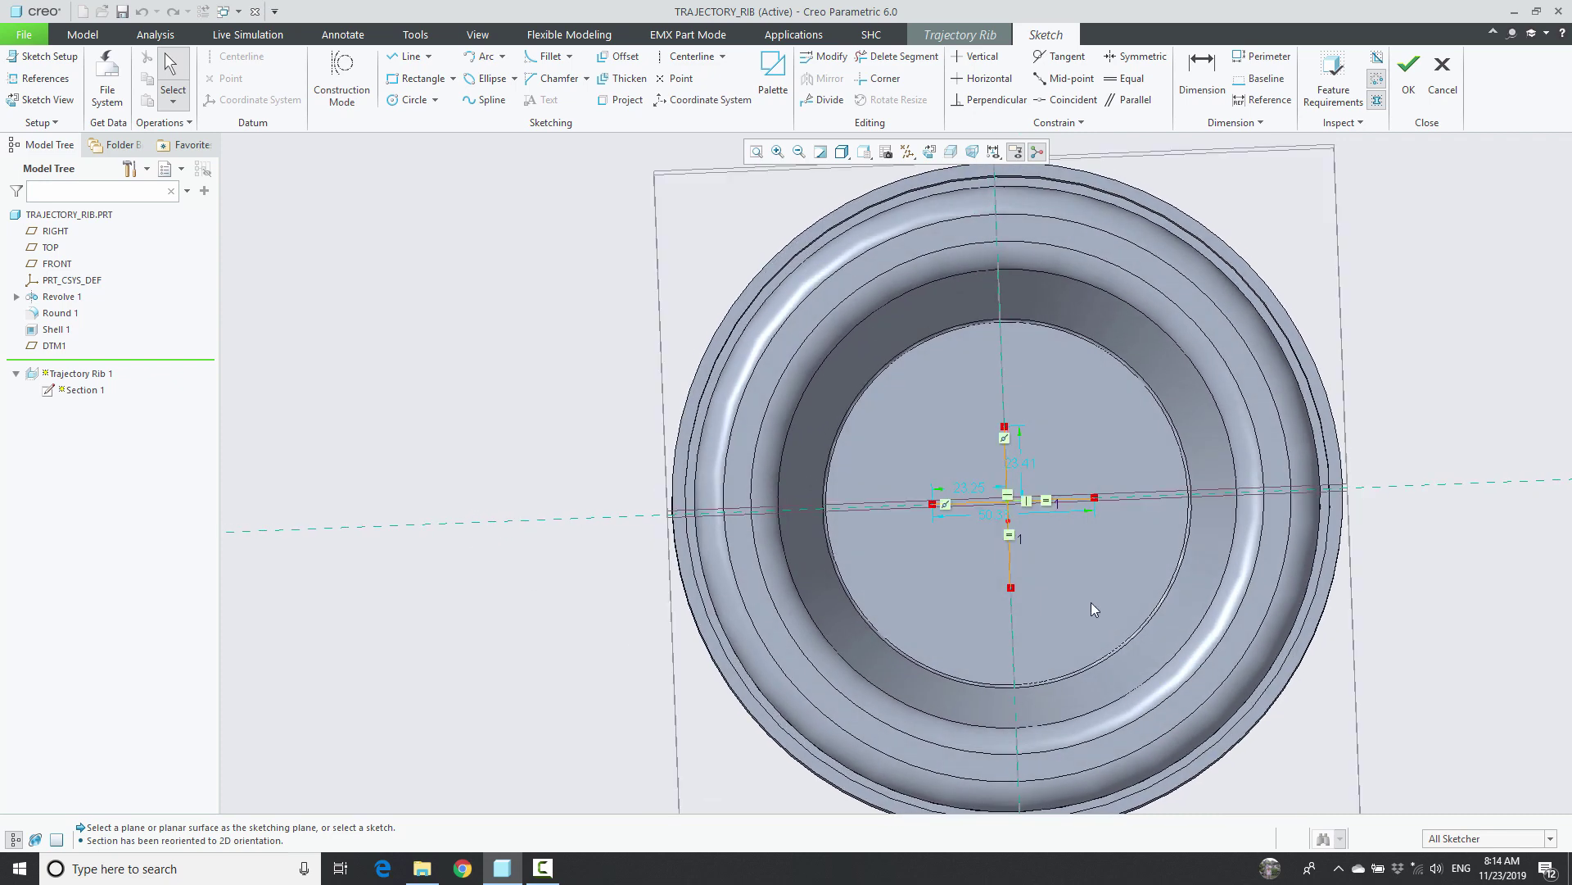
Replace the old cross lines with two parallel horizontal lines above and below centre.
left_click(1009, 454)
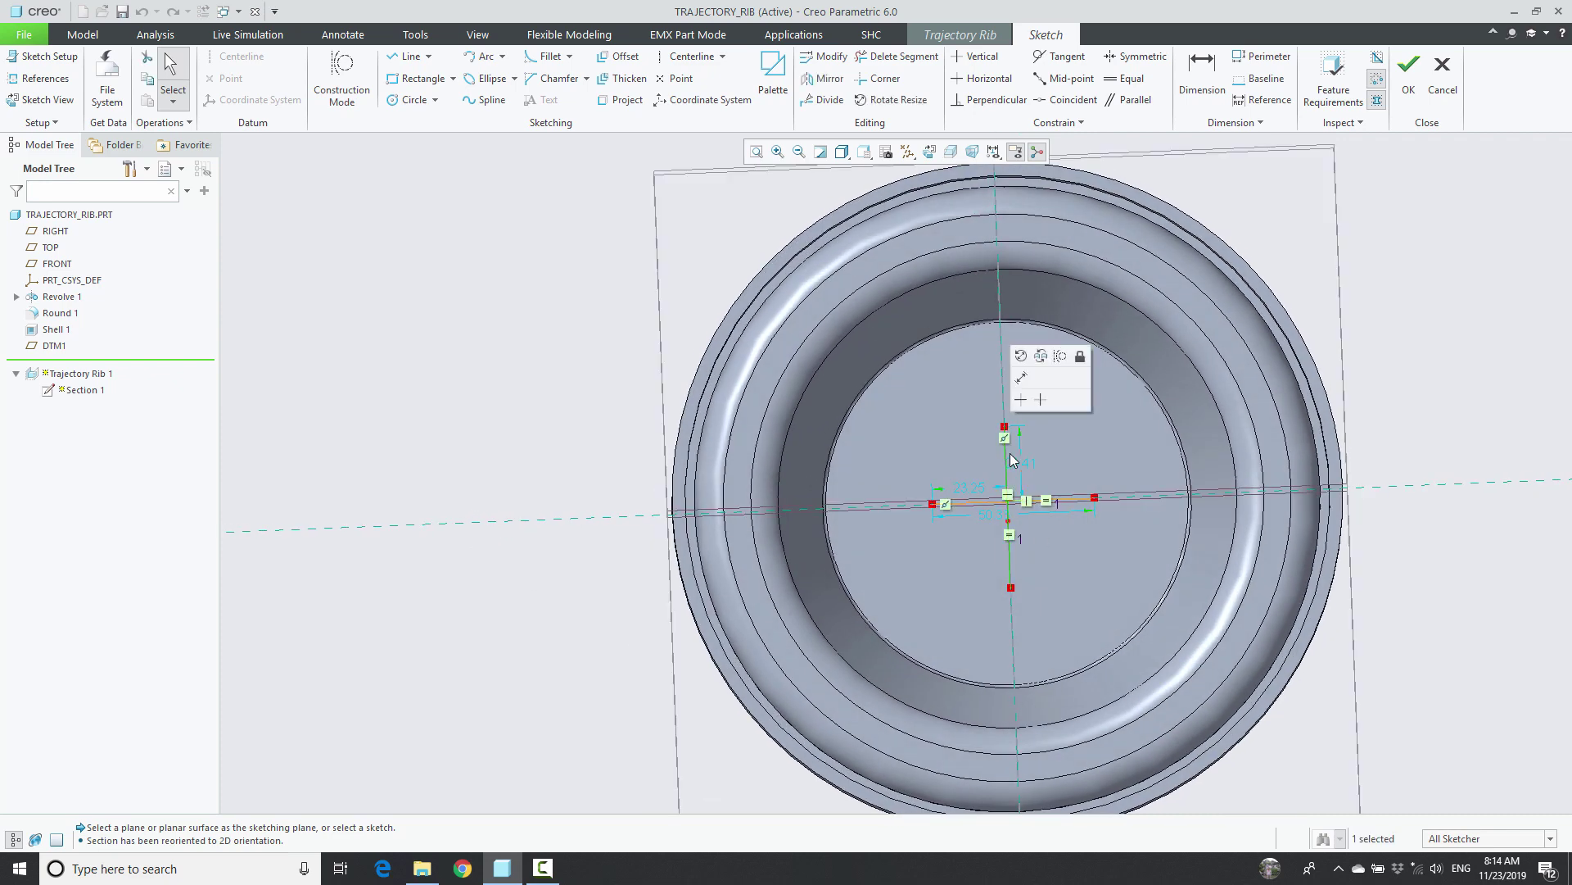
key("Delete")
left_click(985, 500)
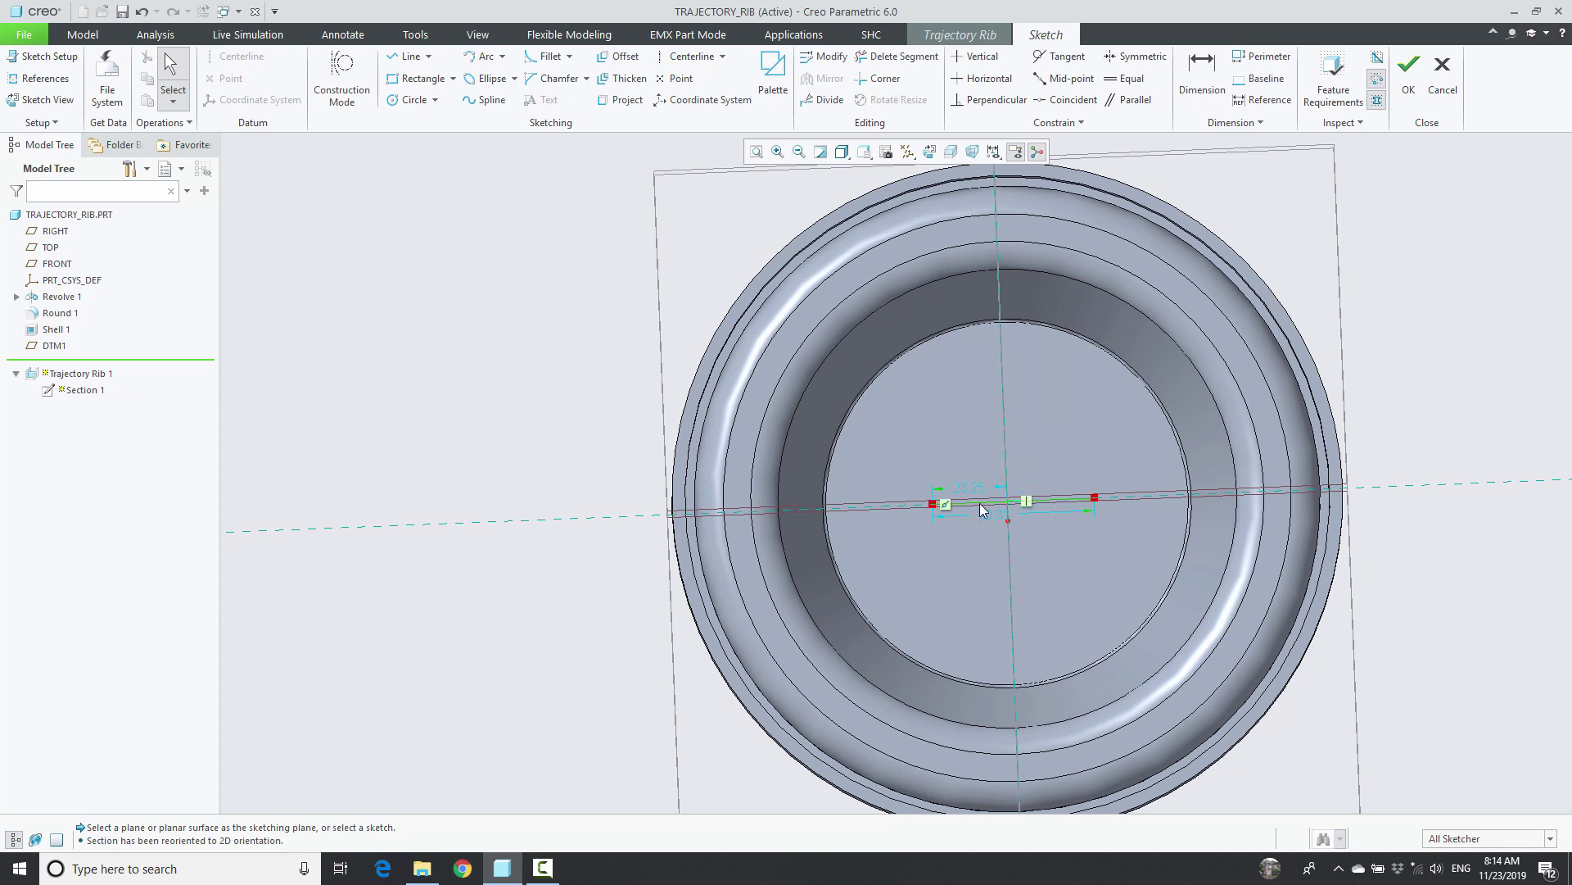
key("Delete")
key("l")
left_click(942, 450)
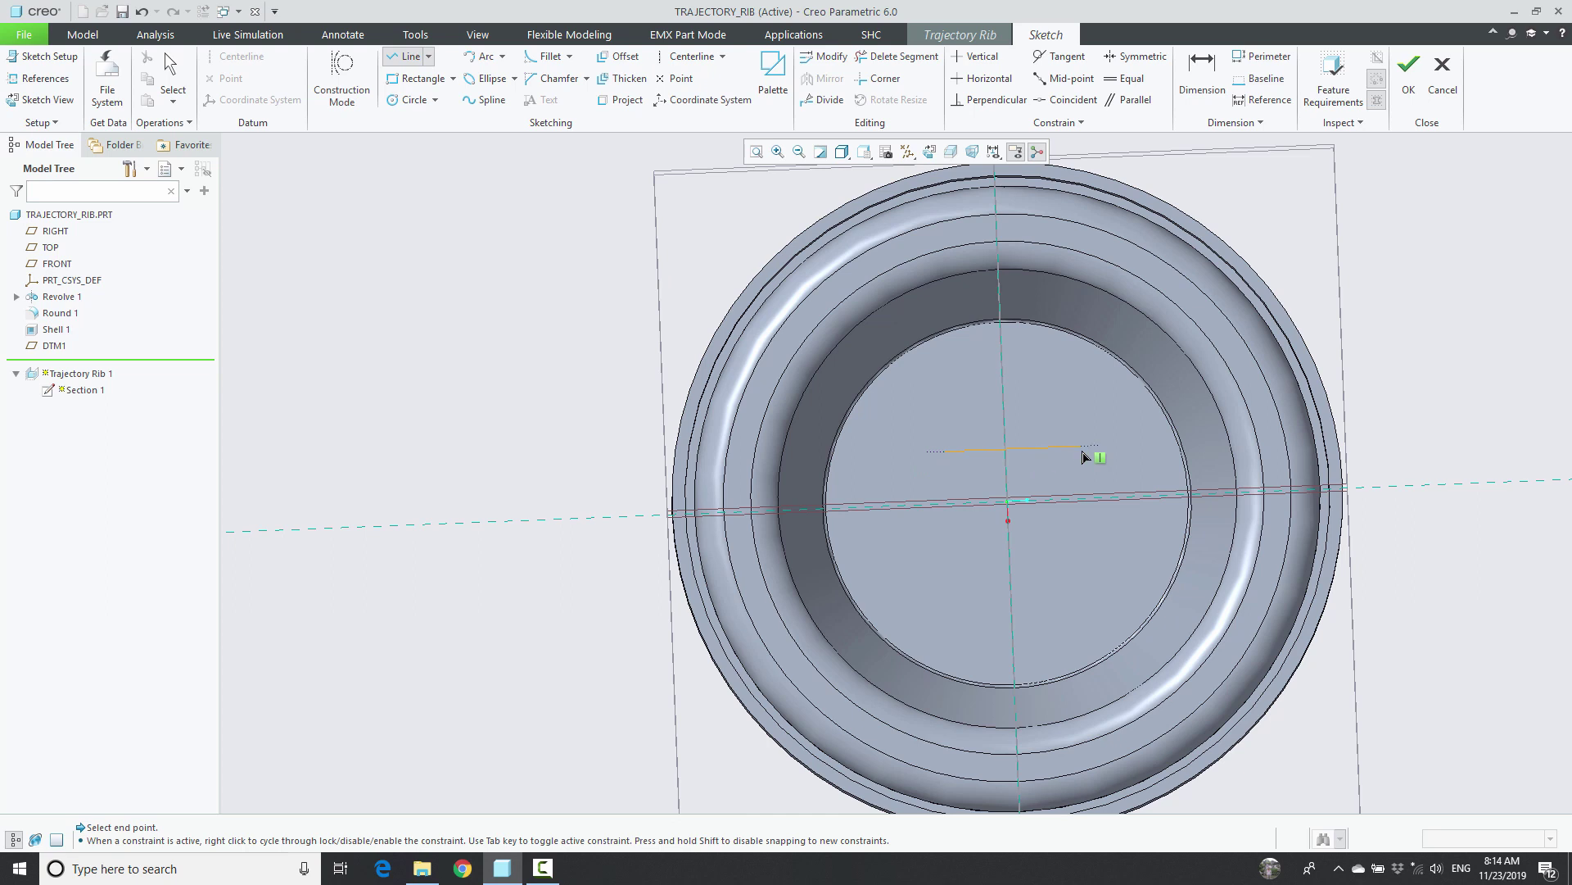
left_click(1081, 448)
middle_click(1103, 477)
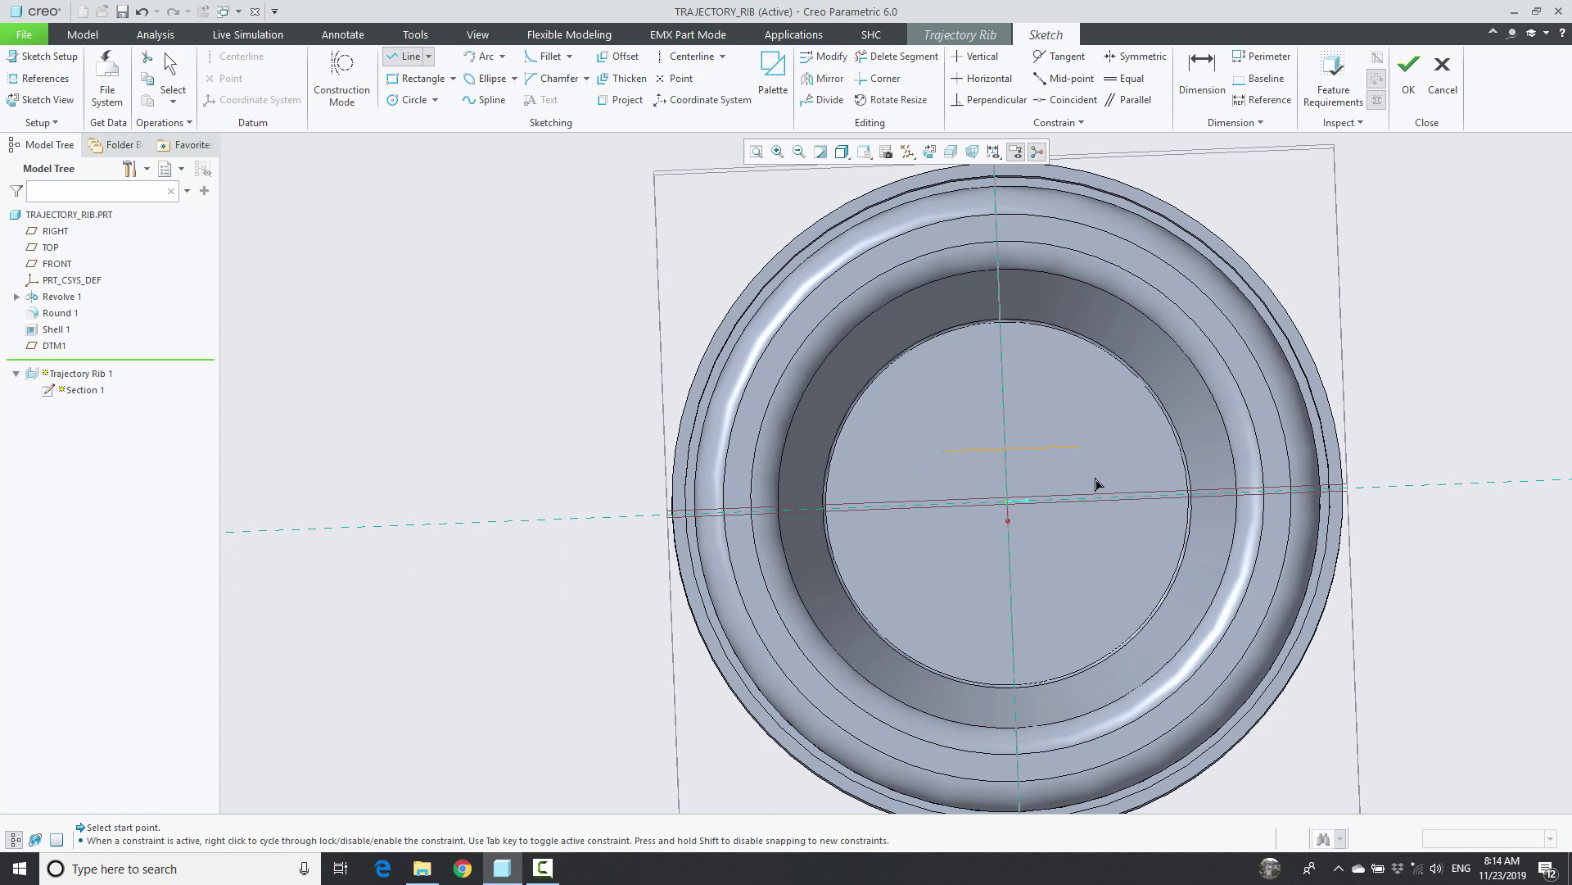
left_click(956, 569)
left_click(1070, 577)
middle_click(1071, 576)
Dimension both horizontal lines 20.00 from the centre.
left_click(1210, 65)
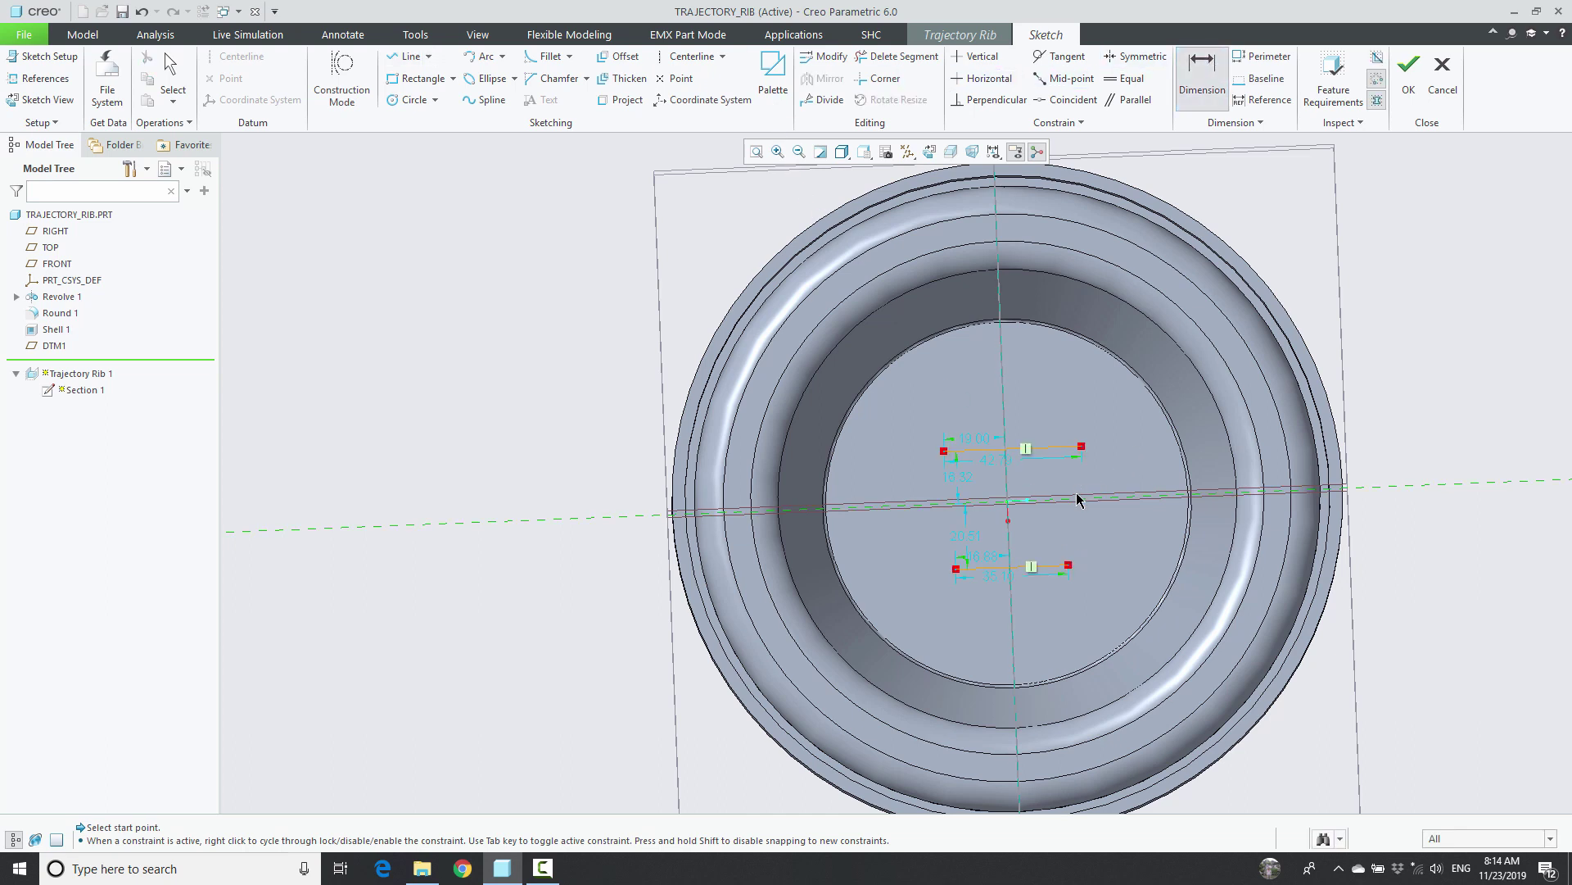
left_click(1078, 500)
left_click(1065, 449)
middle_click(1099, 480)
type("20")
key("Return")
double_click(964, 536)
type("20")
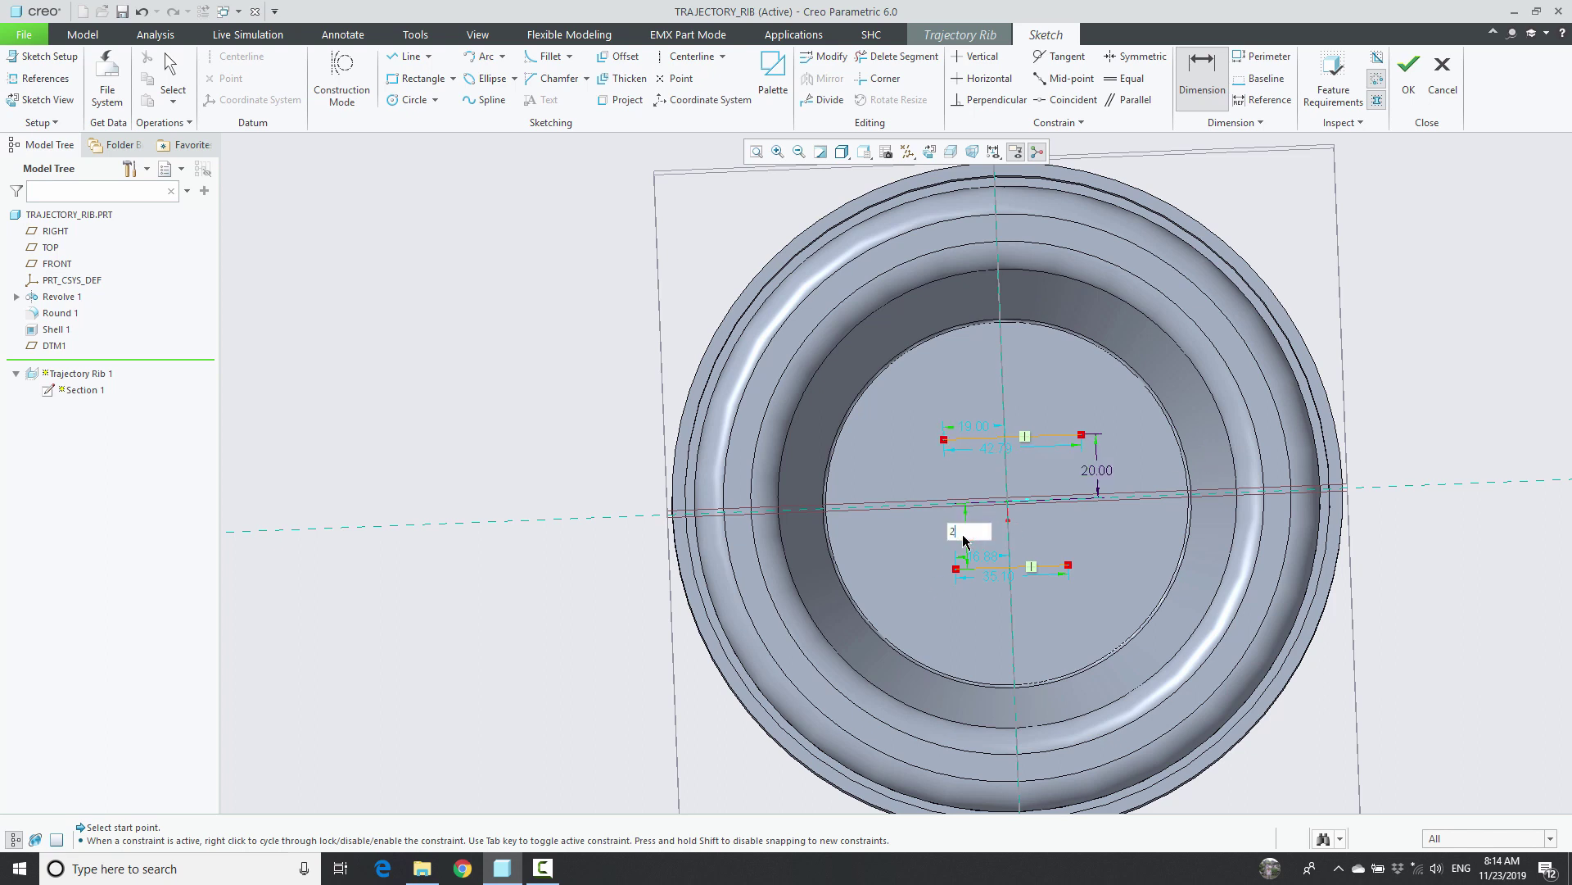
key("Return")
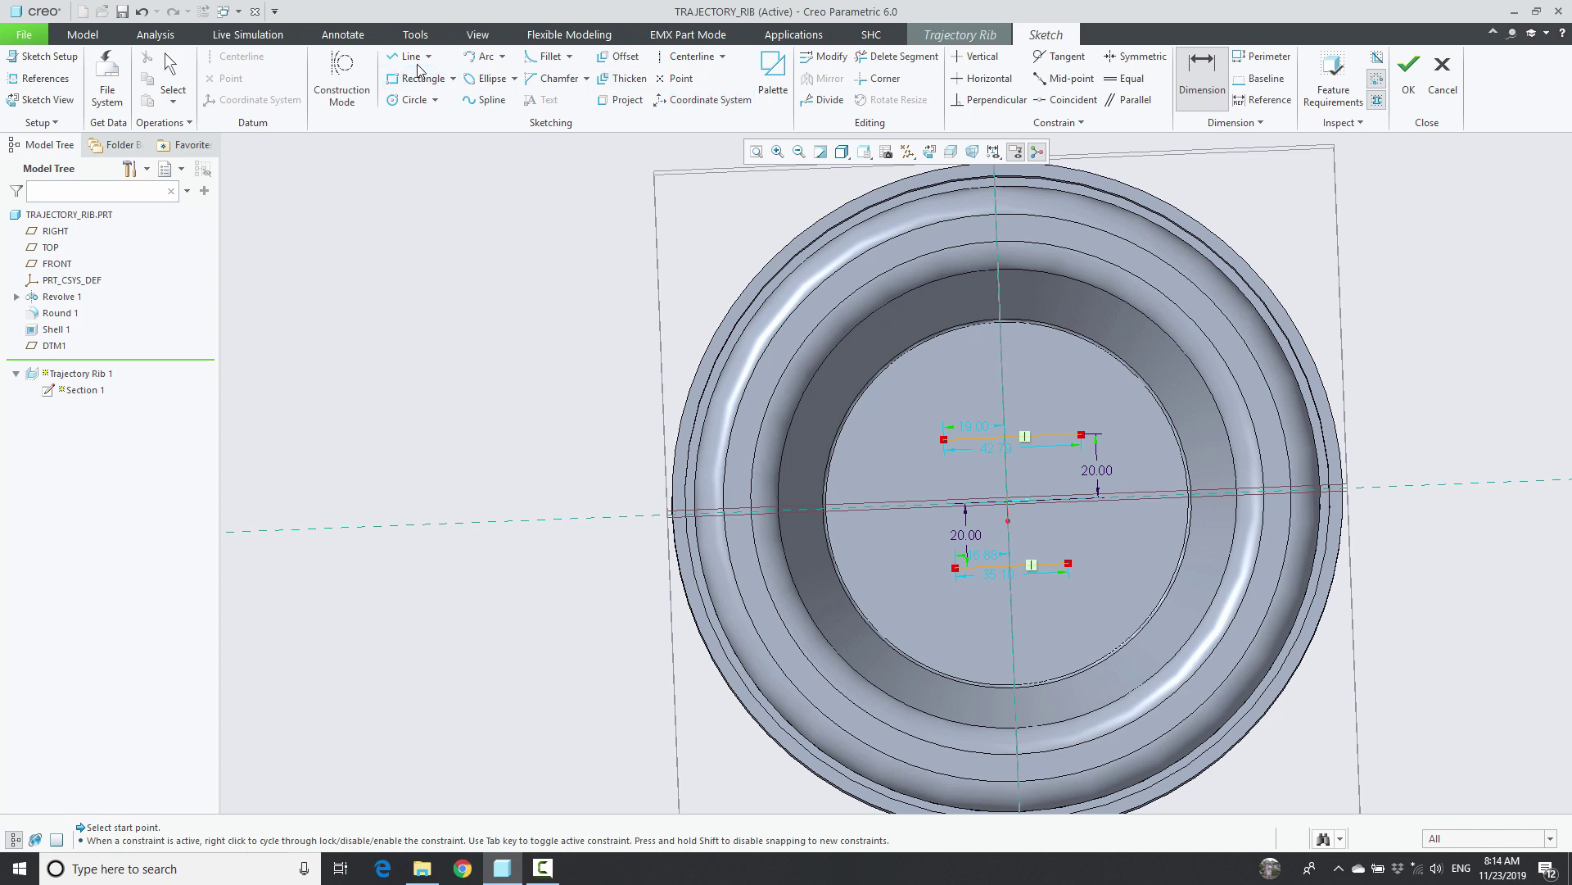
Add a vertical line along the centre and accept the sketch.
left_click(407, 56)
left_click(1002, 375)
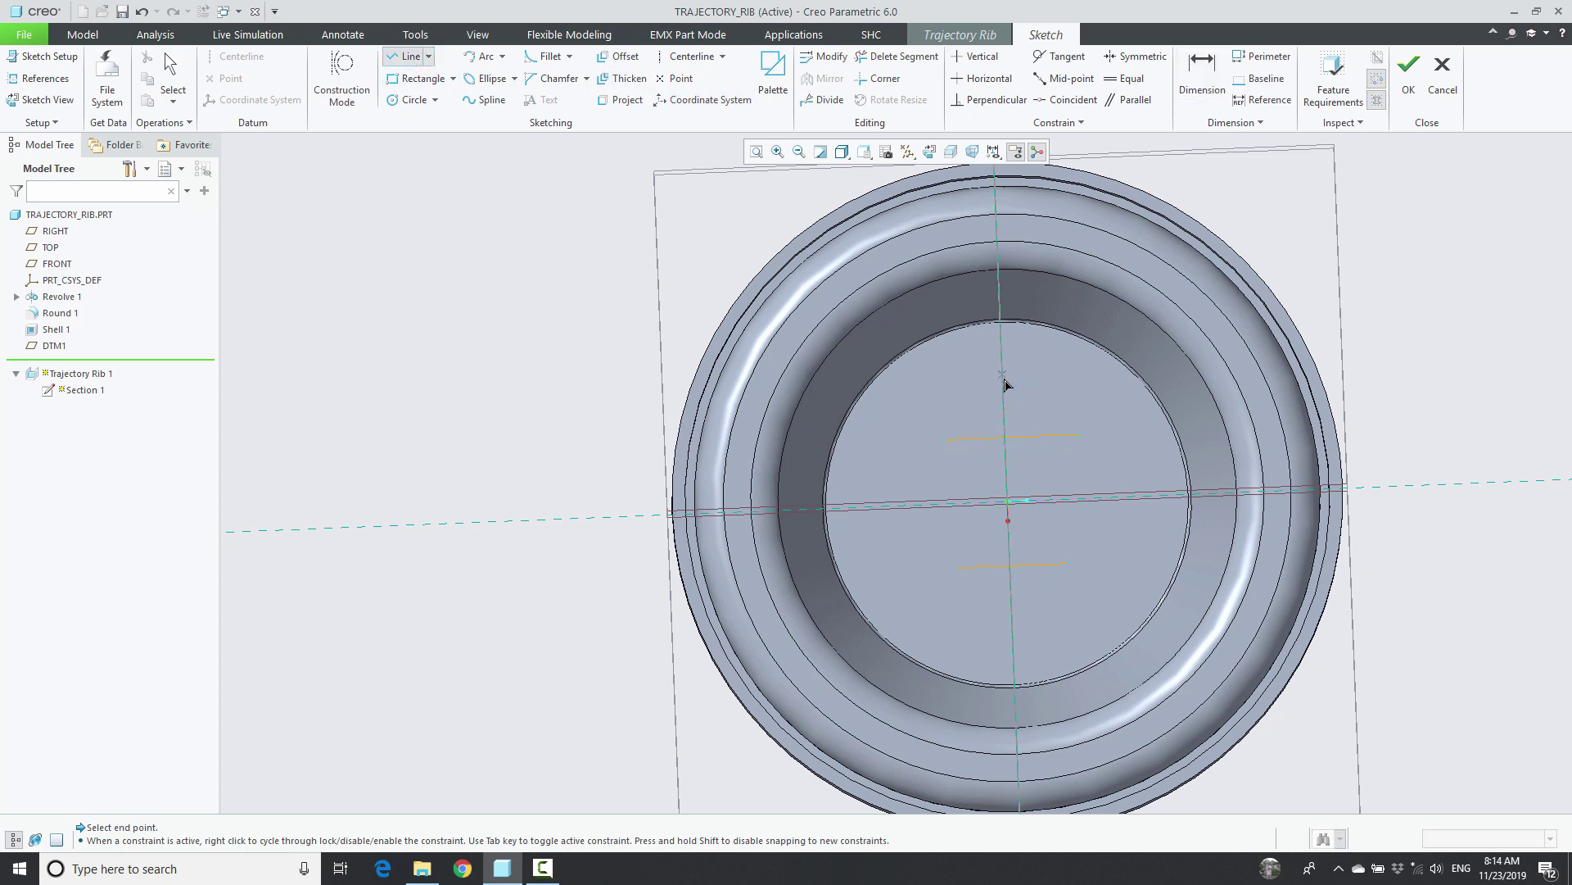
left_click(1022, 620)
middle_click(1290, 247)
left_click(1409, 74)
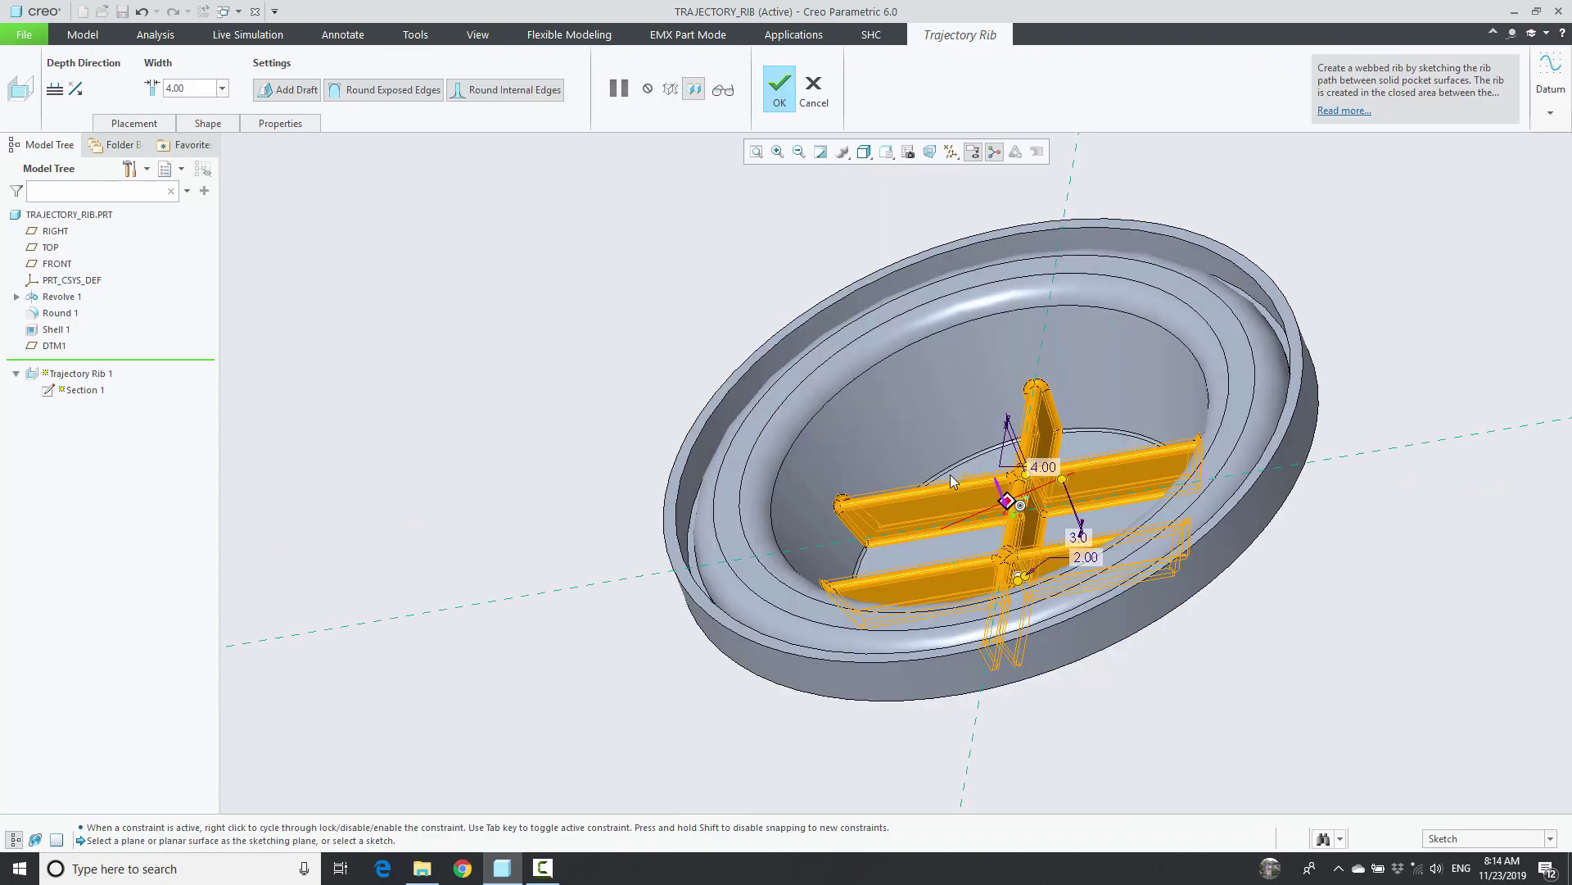
Inspect the double-bar rib preview and confirm the redefined Trajectory Rib 1.
middle_click_drag(927, 460, 911, 527)
middle_click_drag(947, 529, 380, 473)
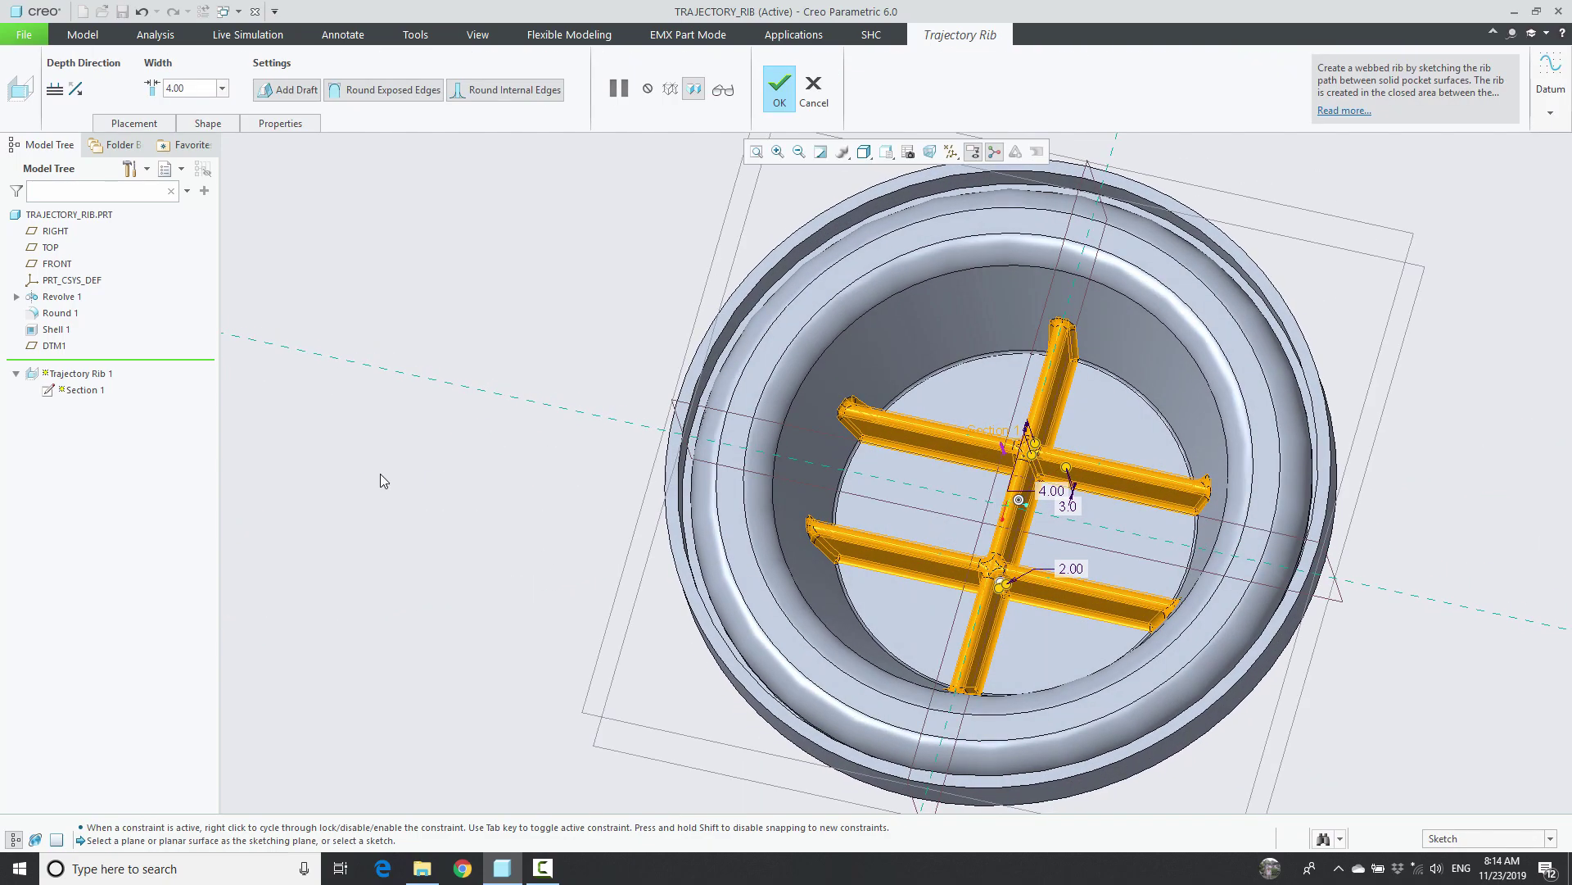
key("ctrl+d")
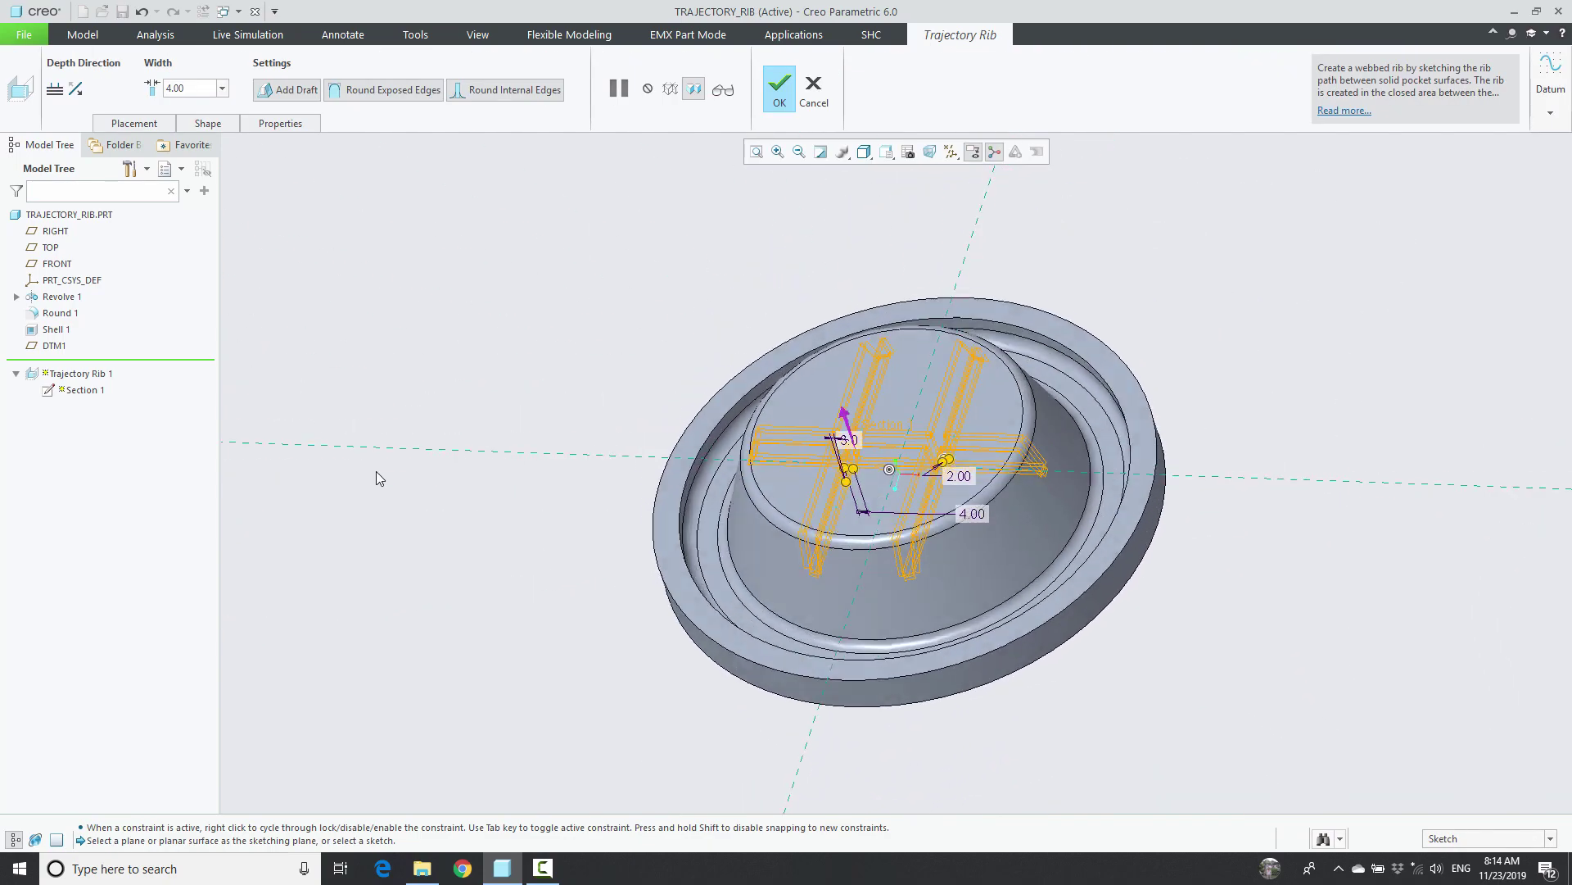
left_click(783, 85)
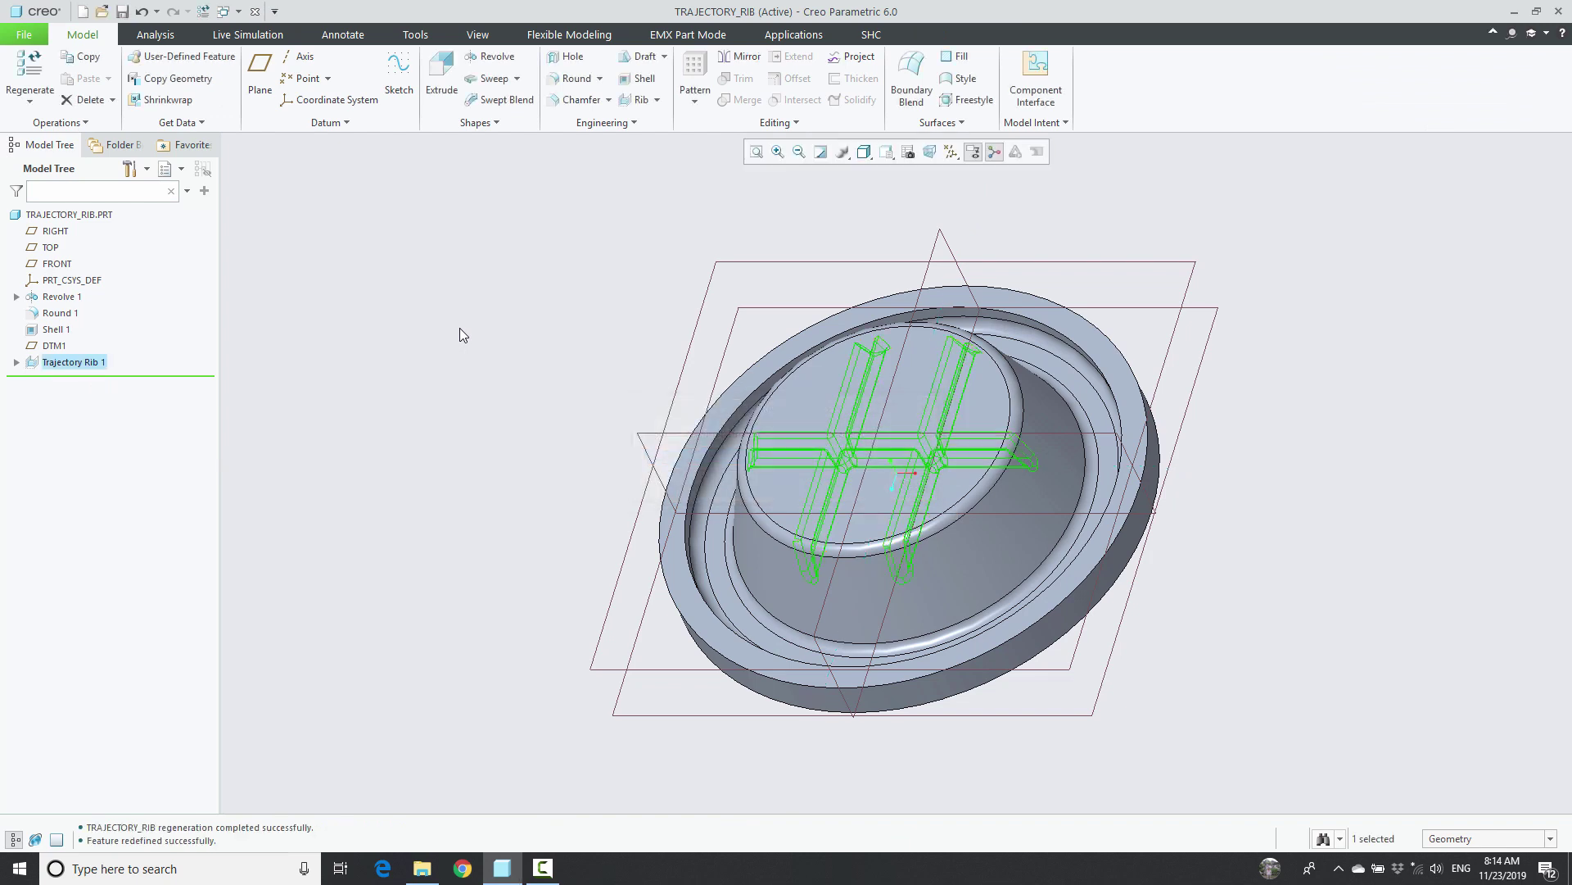
Clear the selection and drag the insert marker above Trajectory Rib 1.
left_click(460, 329)
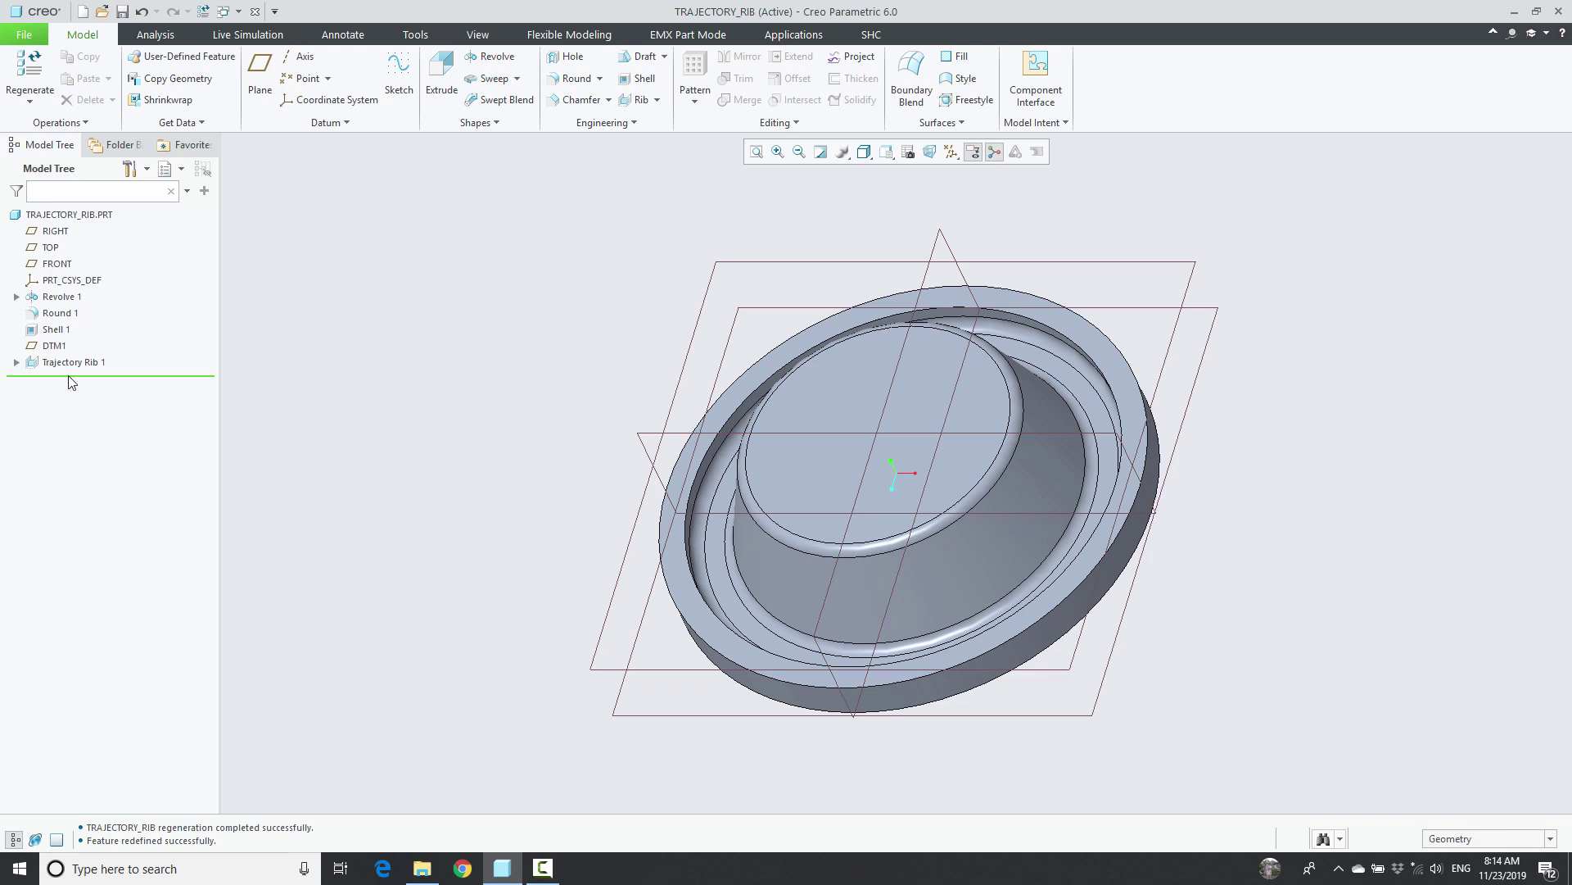
left_click_drag(68, 376, 64, 357)
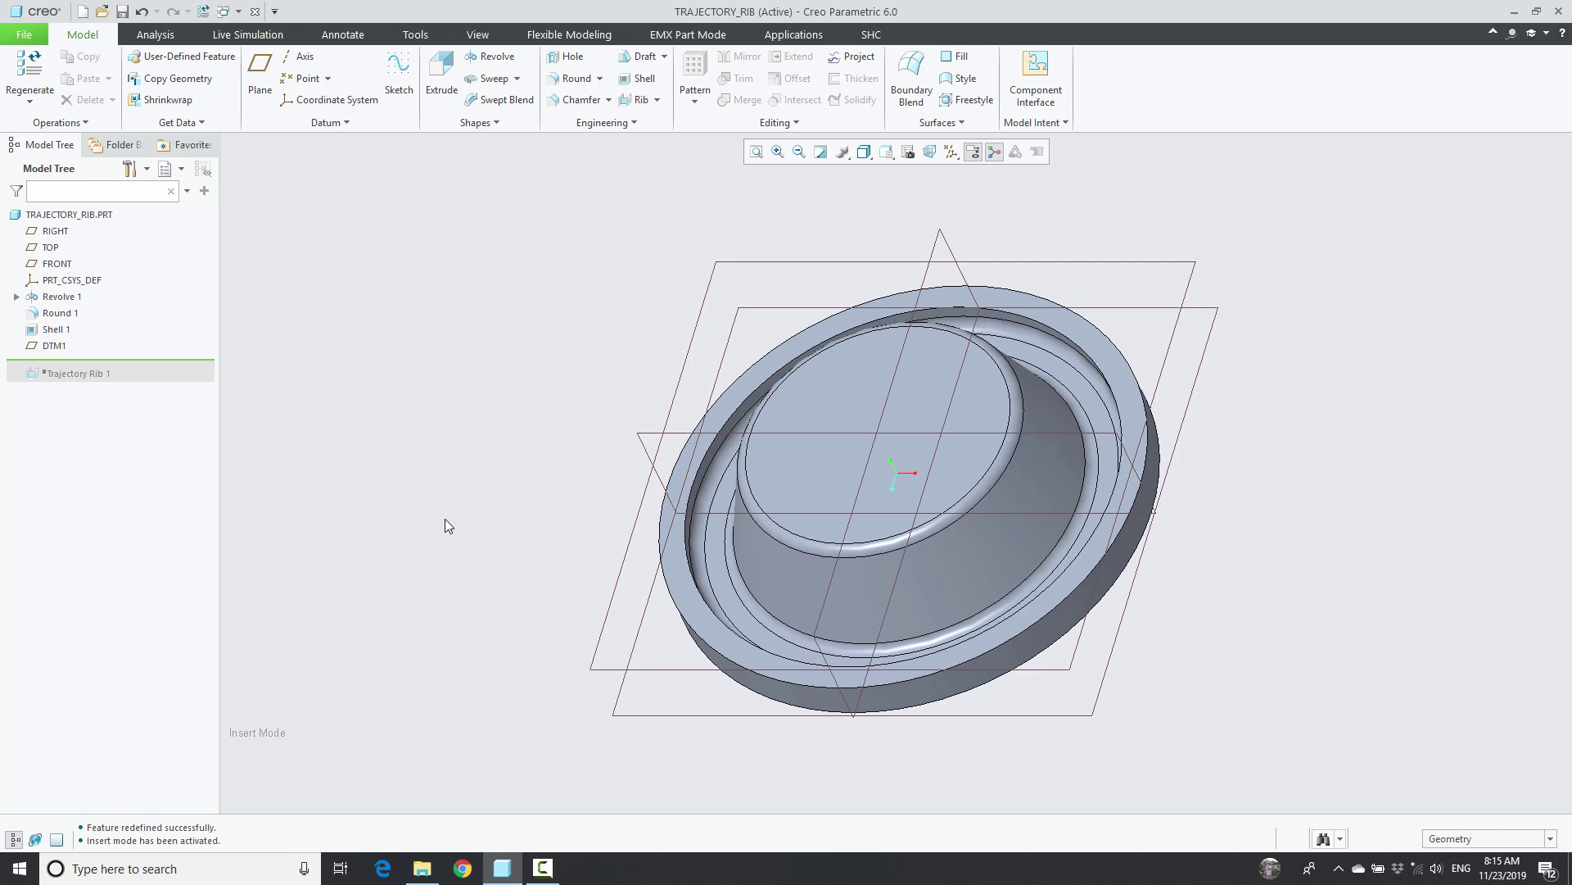
Start an extrude sketched on DTM1 with its viewing direction flipped.
left_click(442, 77)
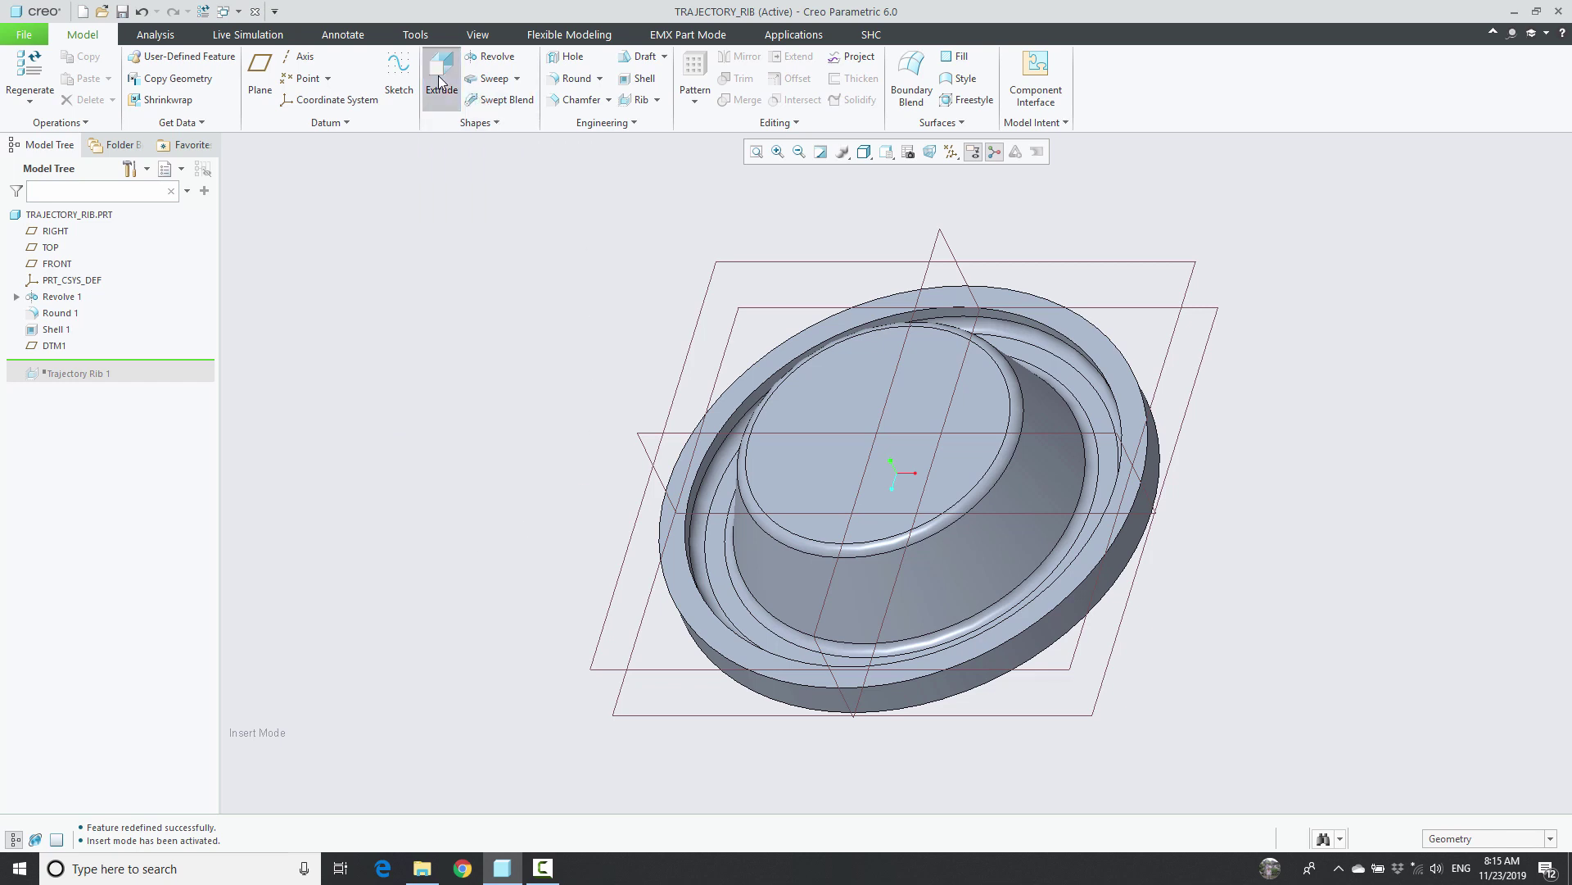
middle_click_drag(495, 467, 481, 416)
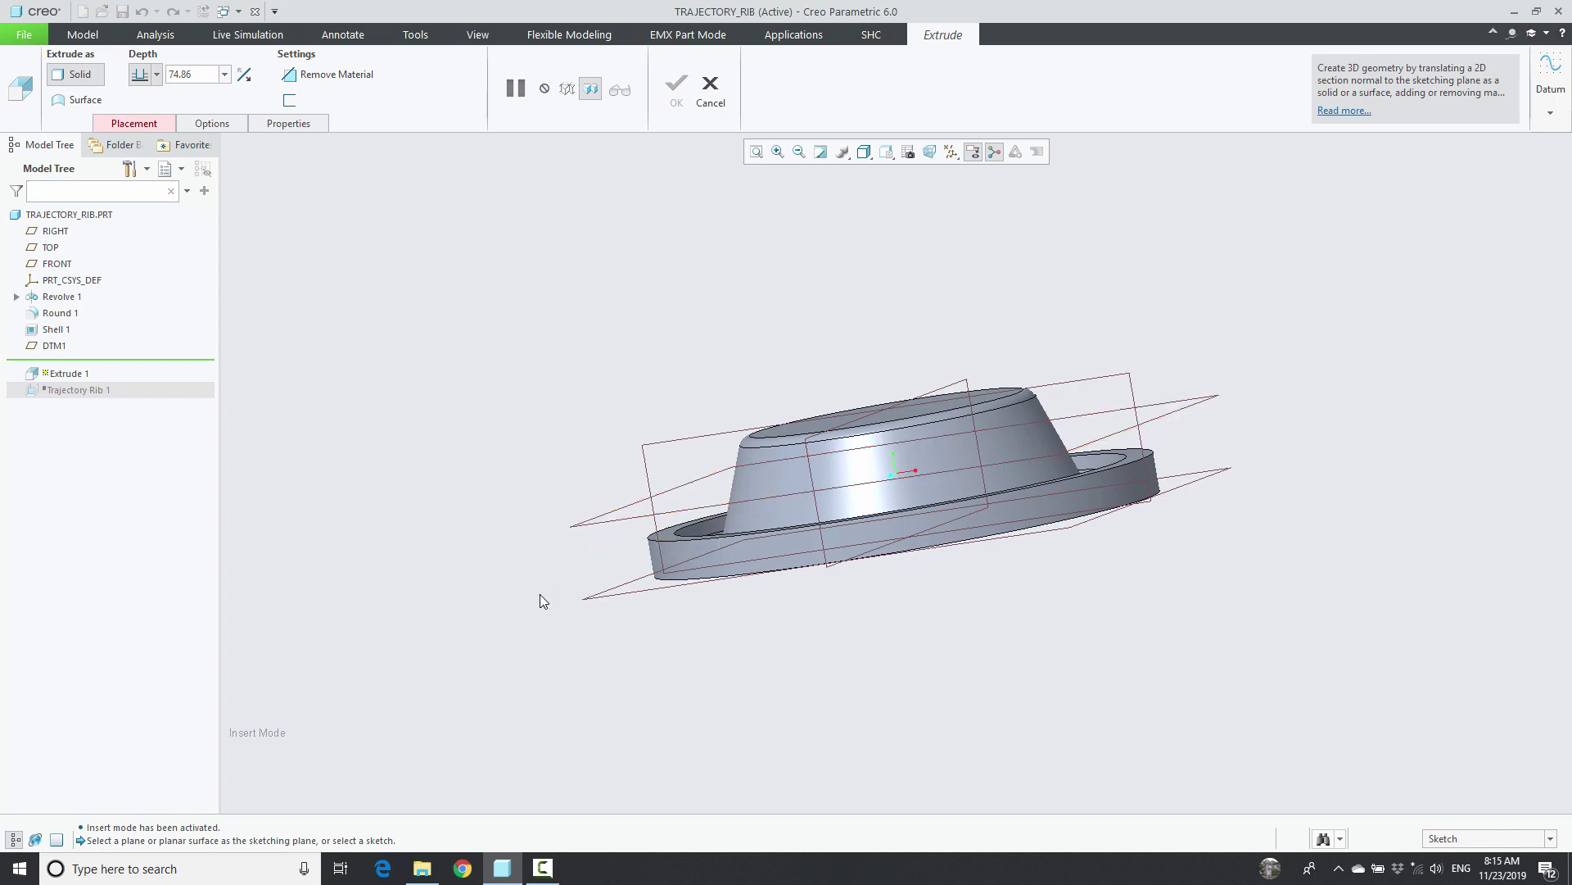
left_click(587, 529)
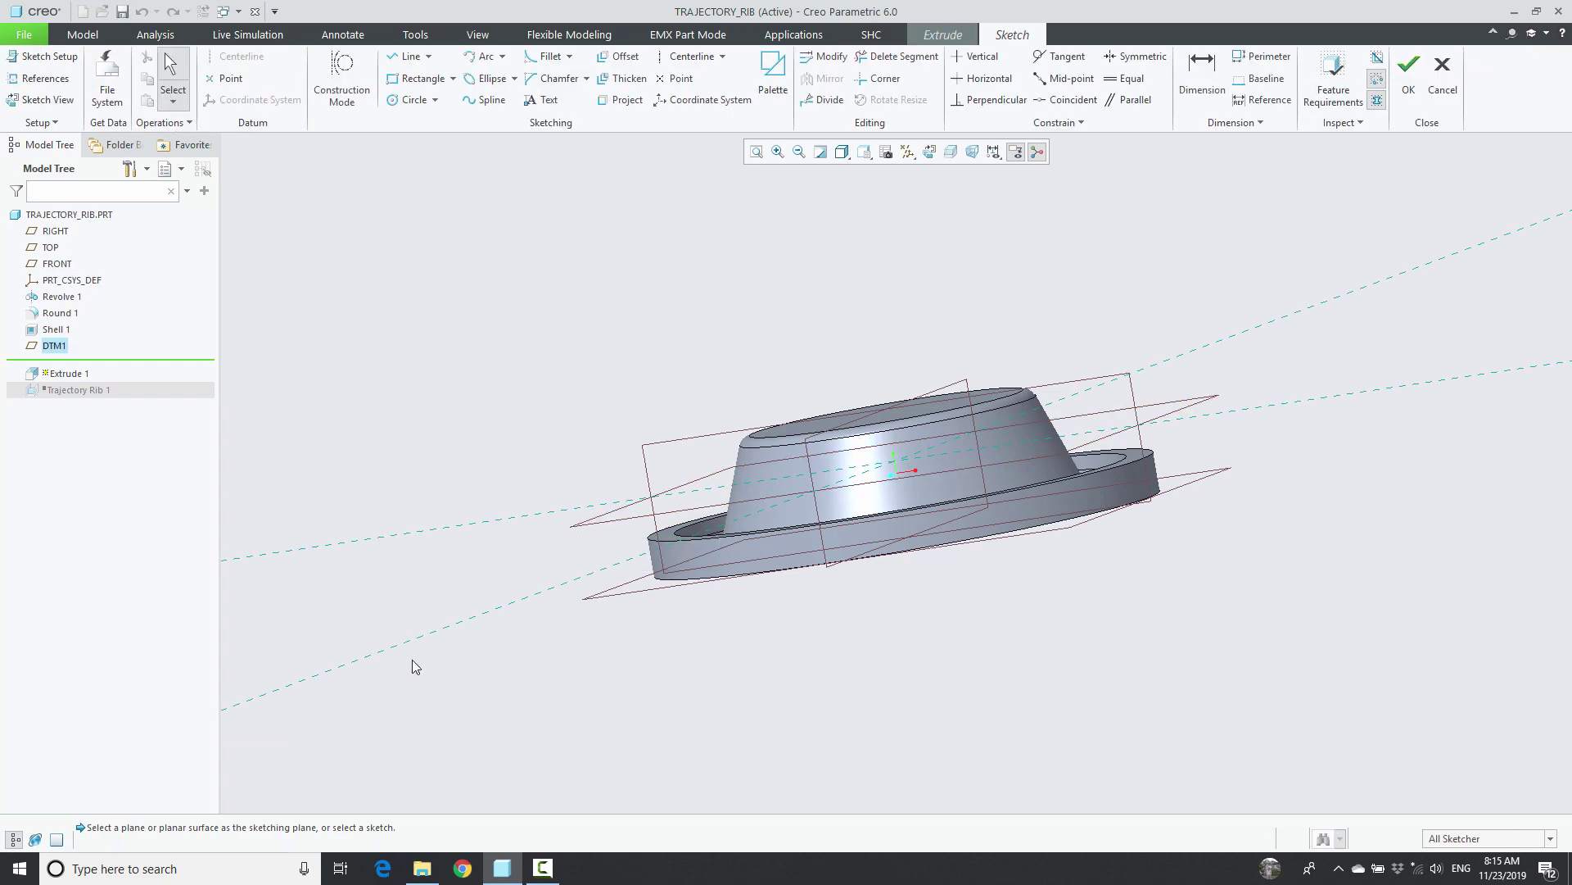
left_click(47, 101)
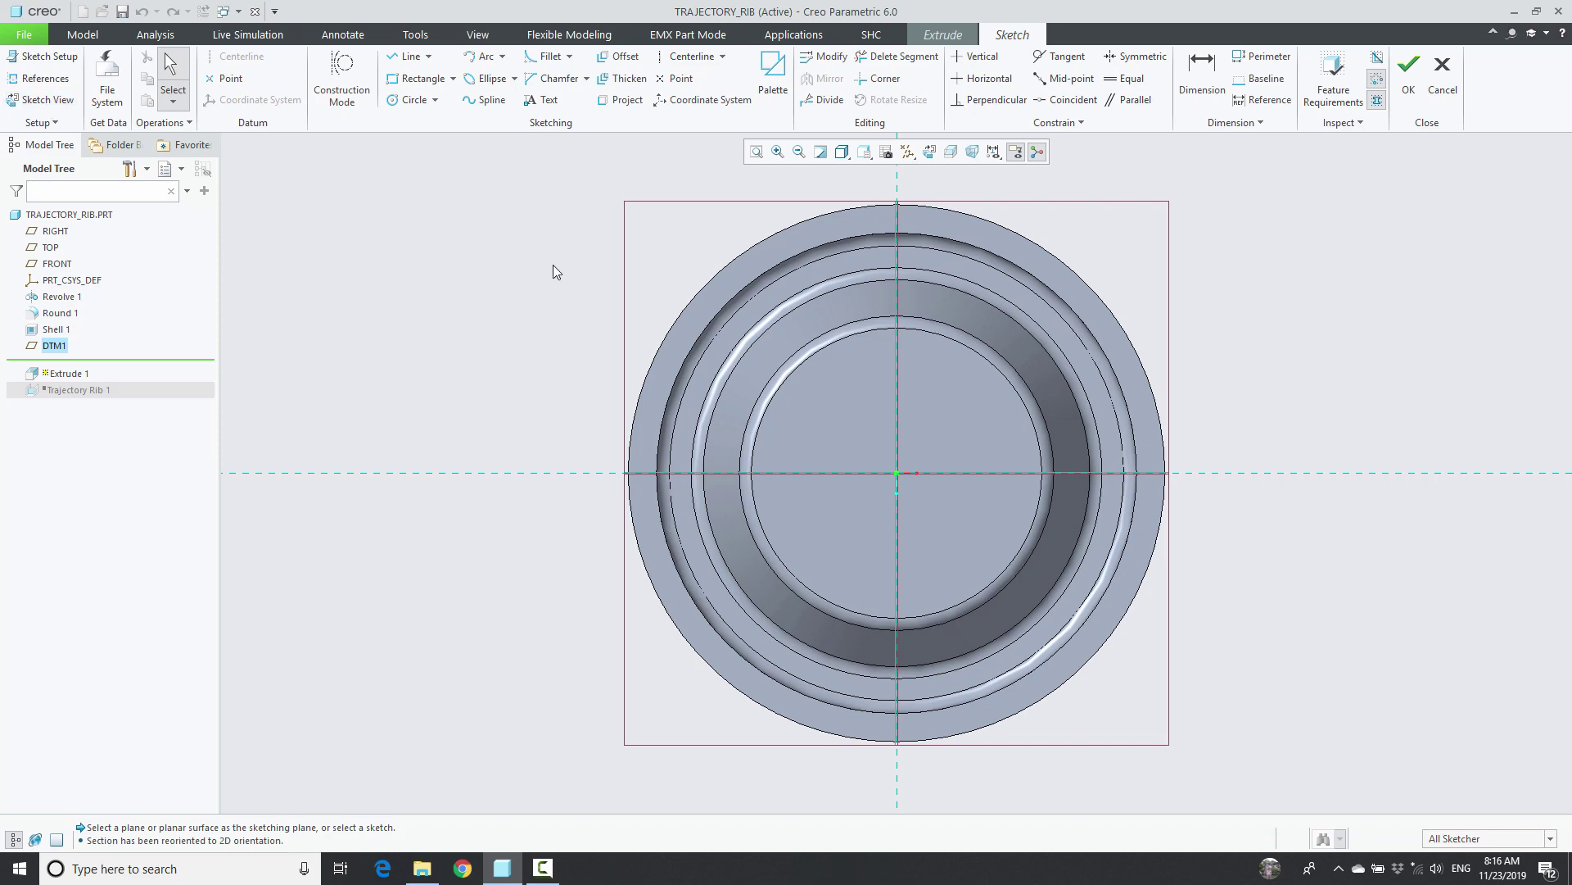
left_click(45, 56)
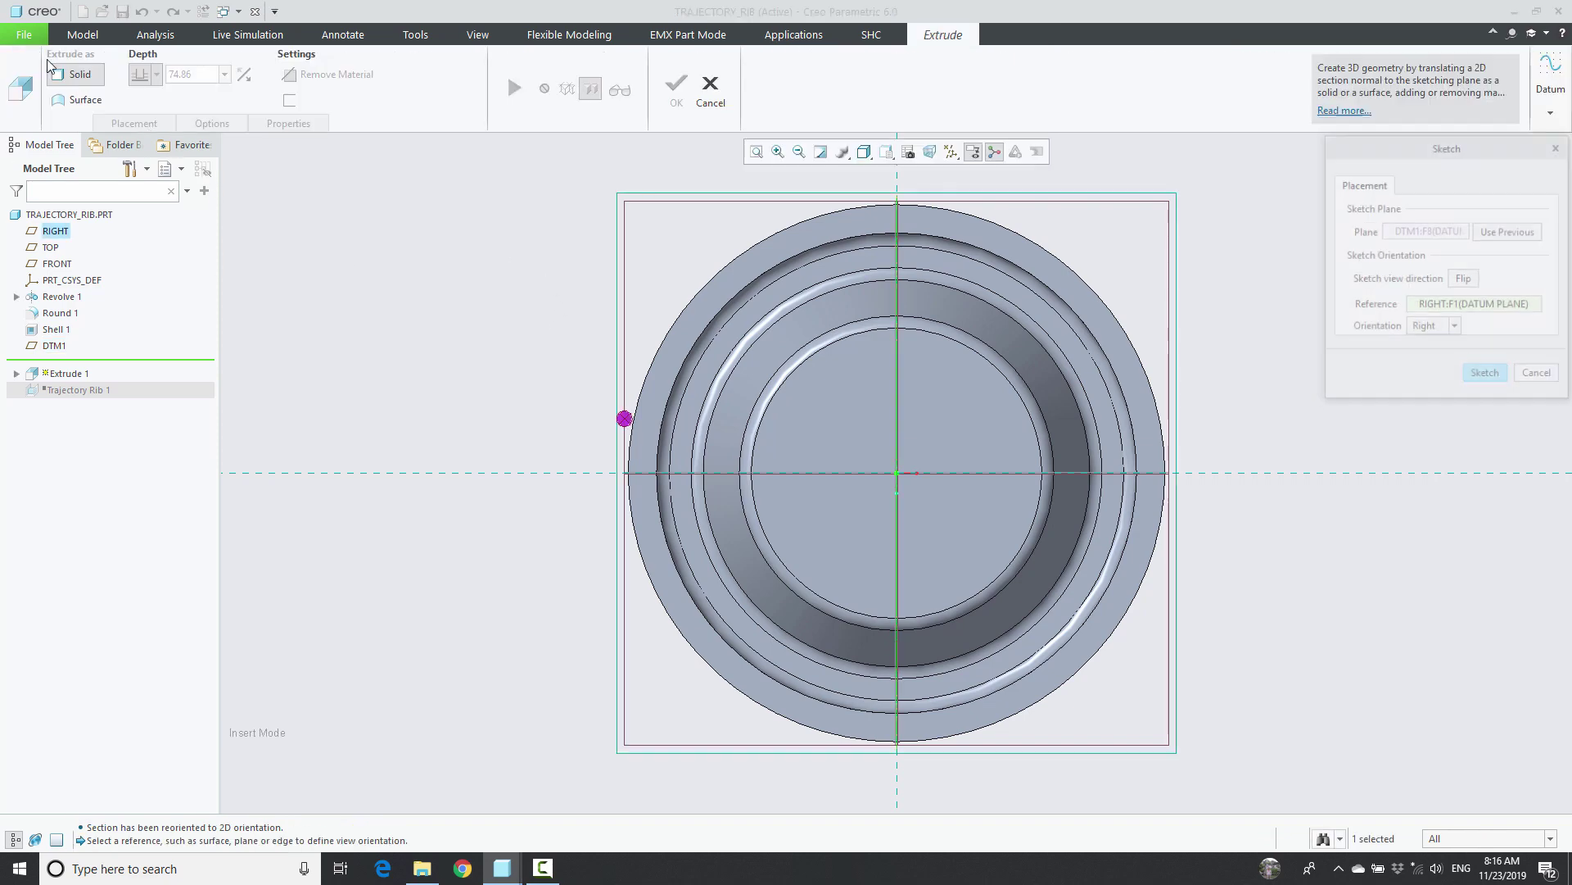
left_click(1465, 279)
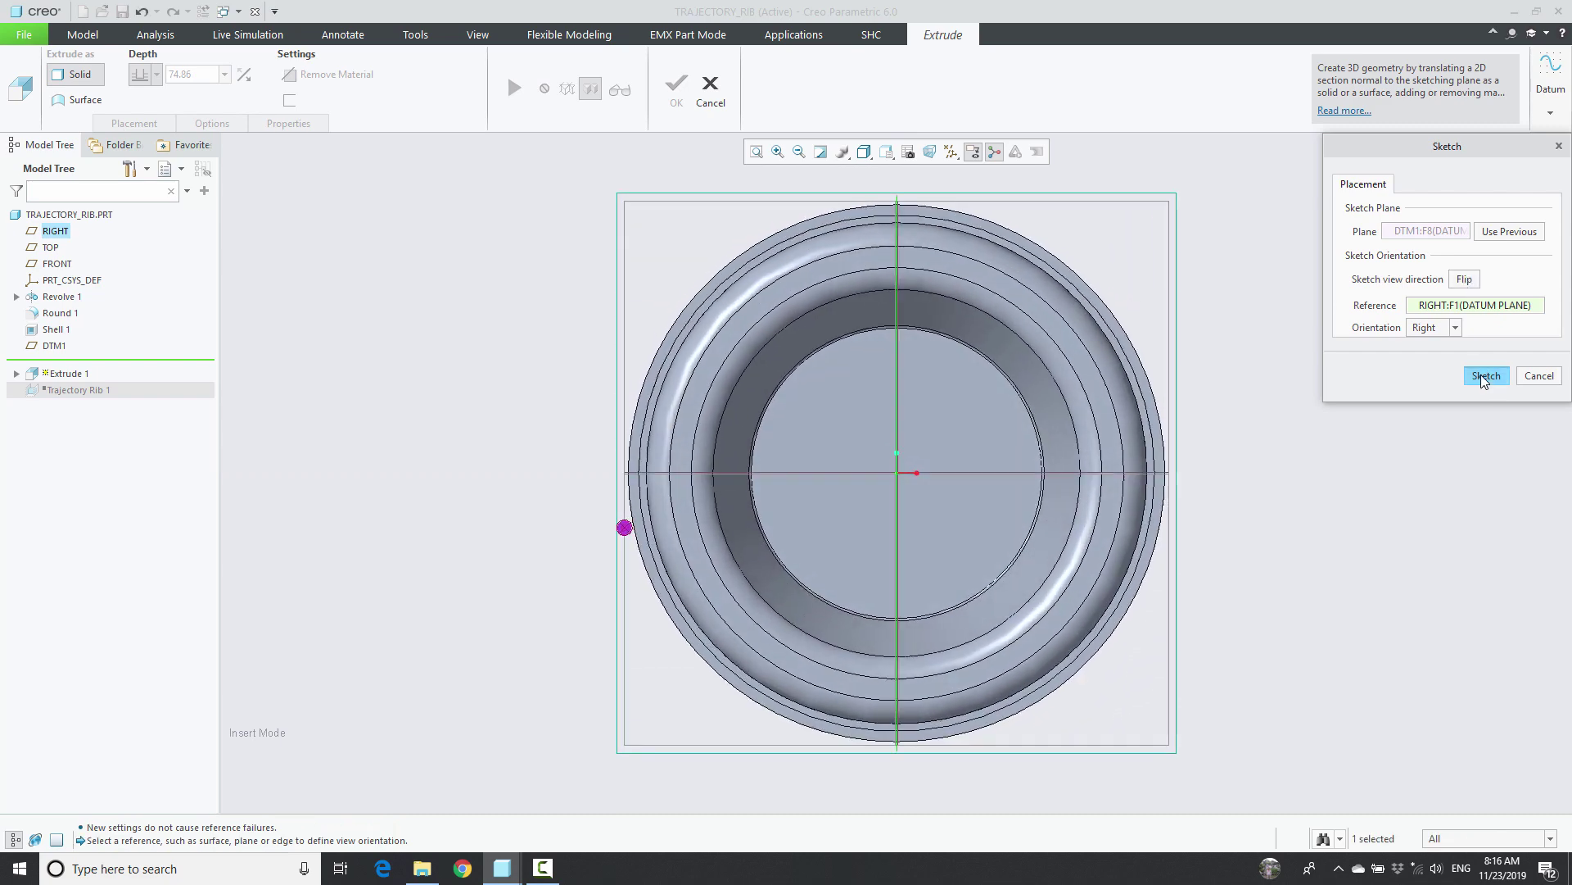
left_click(1486, 375)
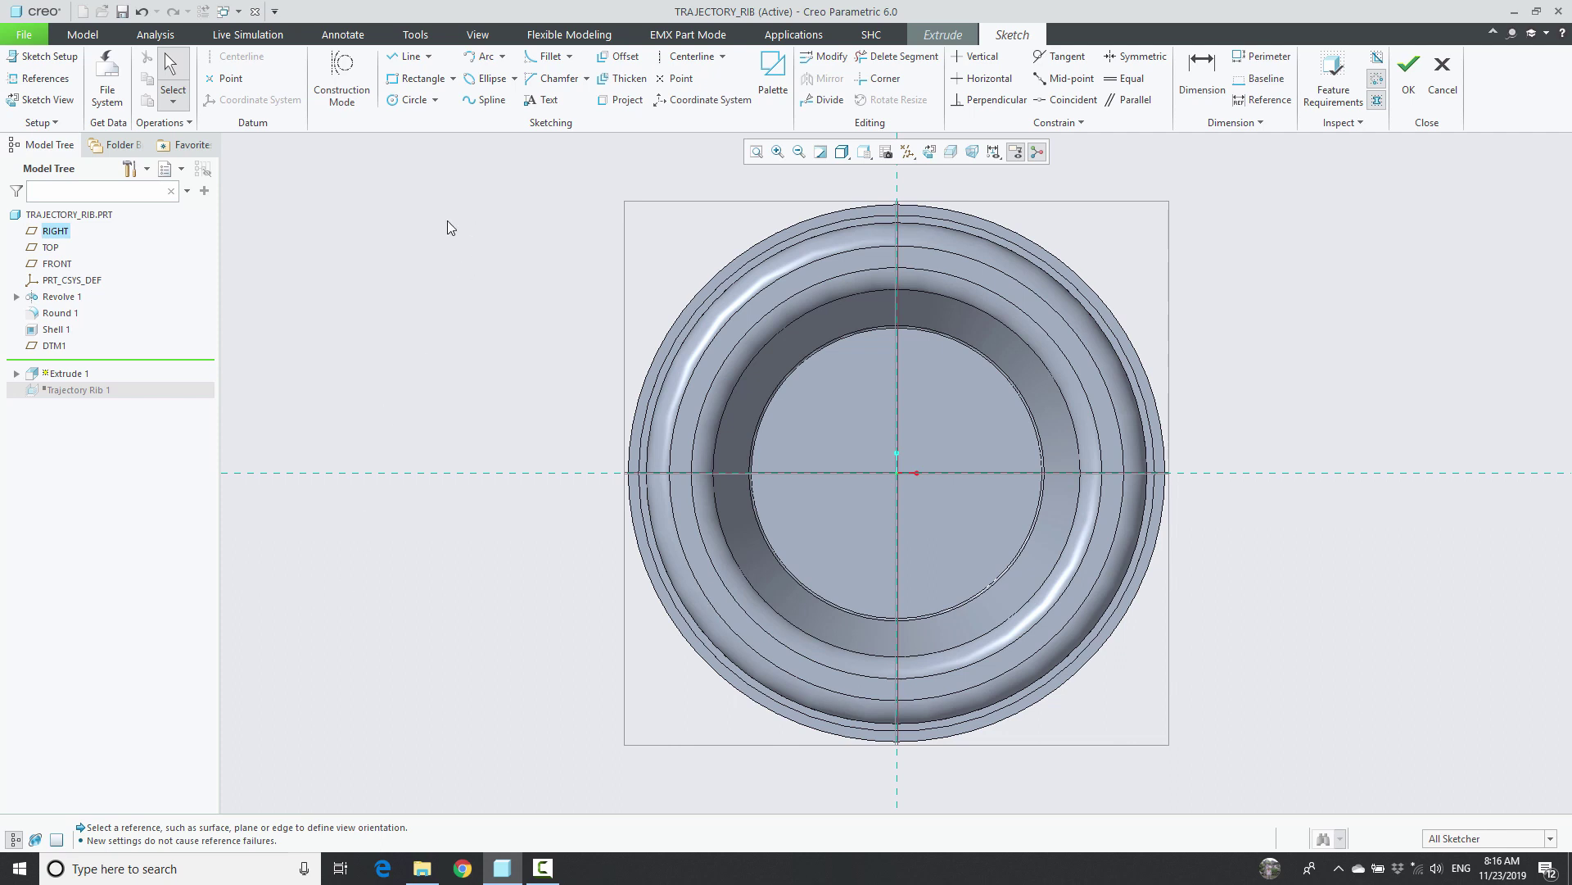
Draw two parallel vertical lines from the cup's inner wall down across the floor.
left_click(422, 83)
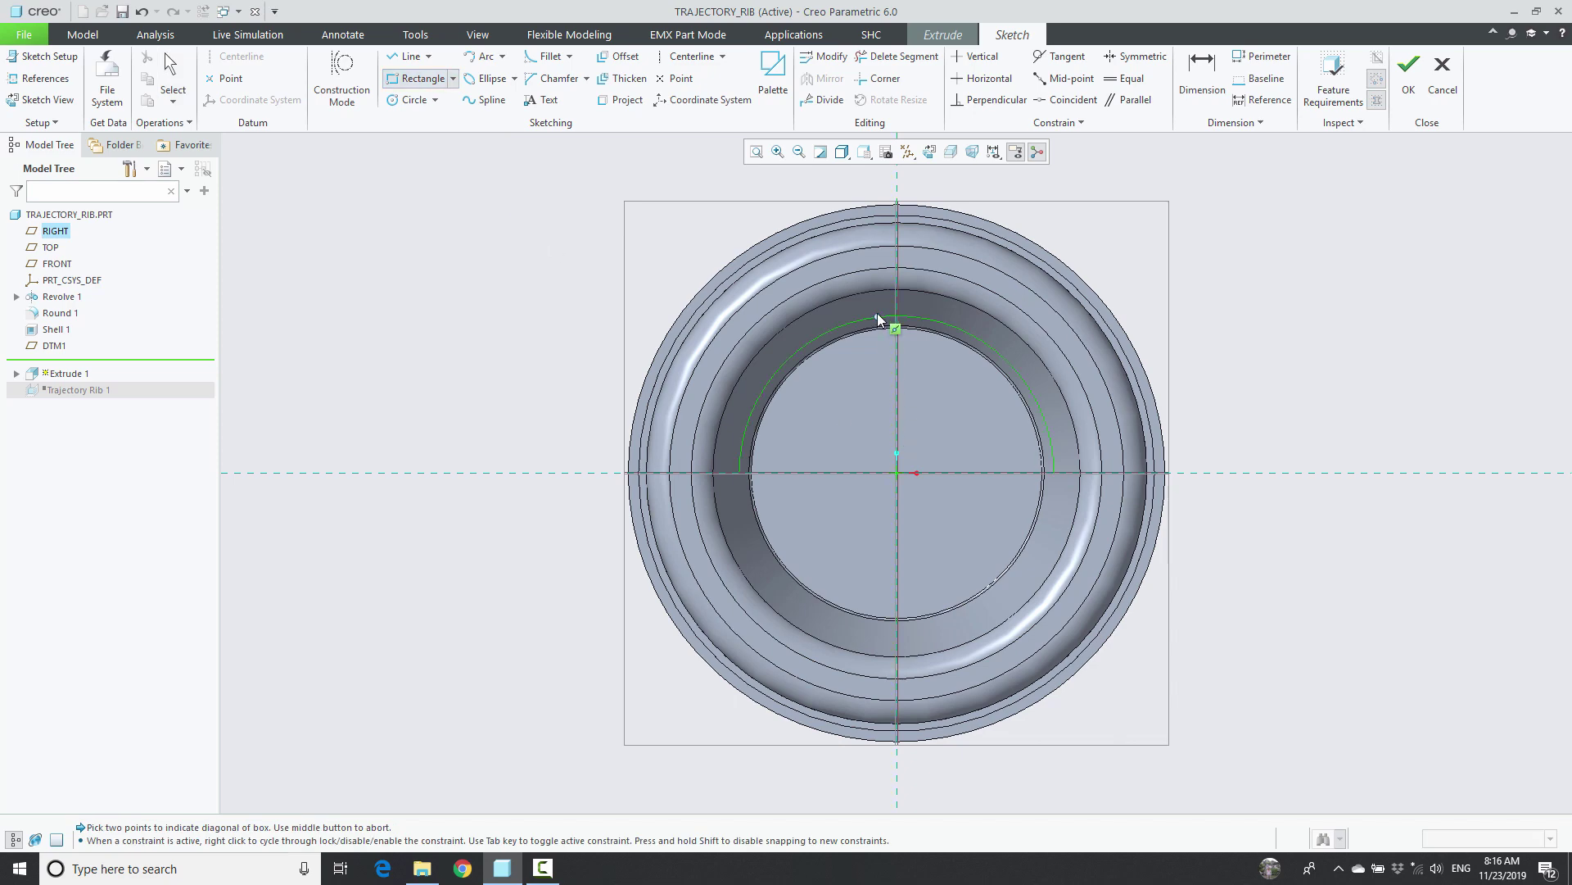
scroll(866, 298, "up", 4)
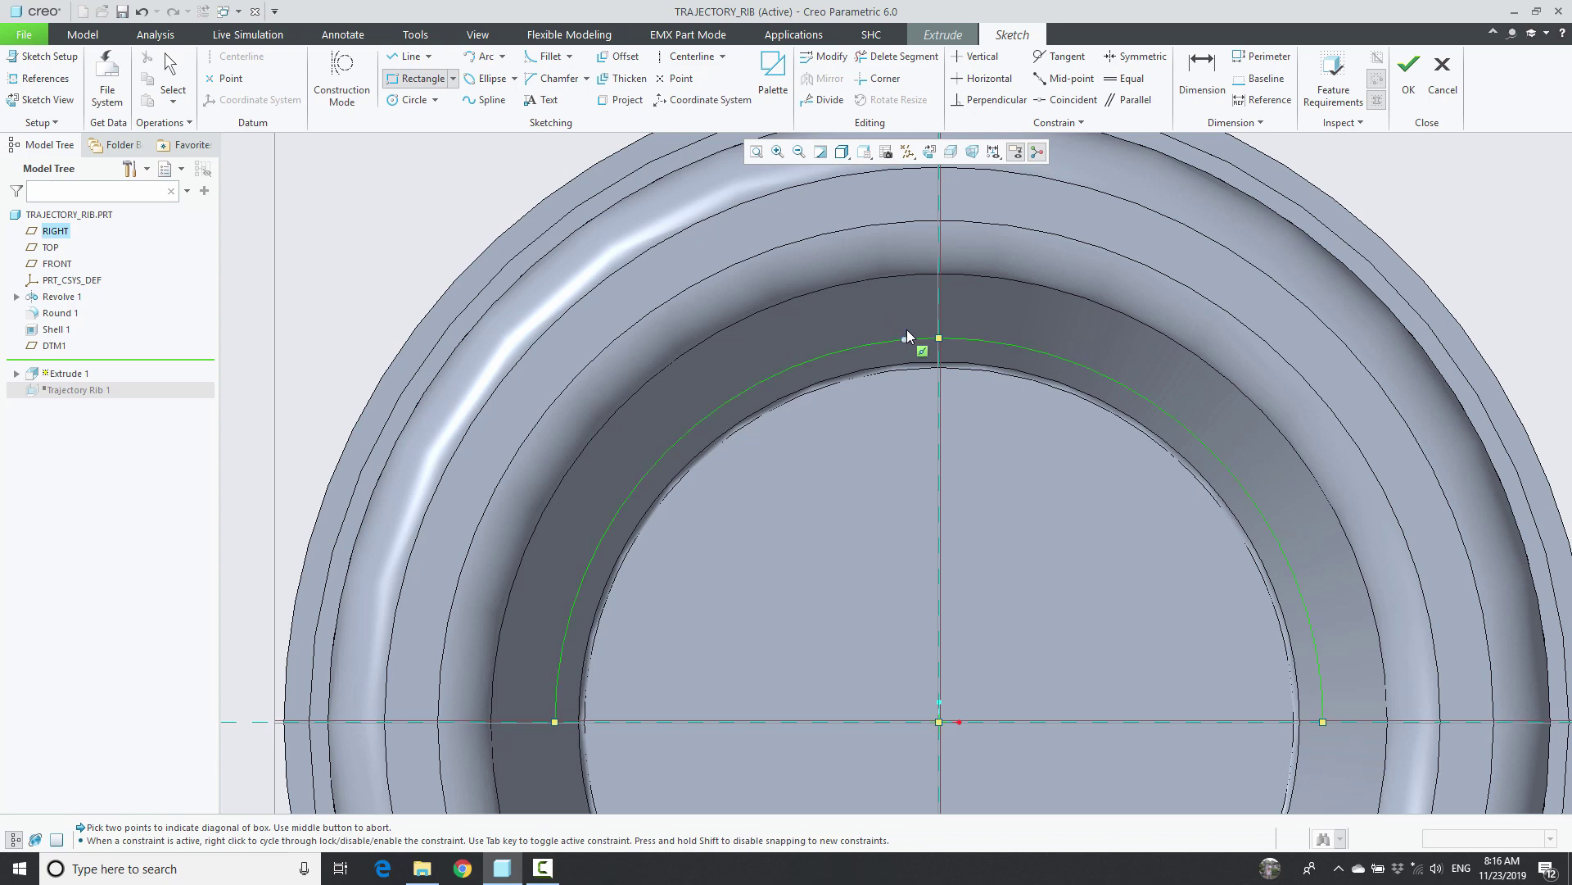
left_click(411, 62)
scroll(921, 272, "down", 5)
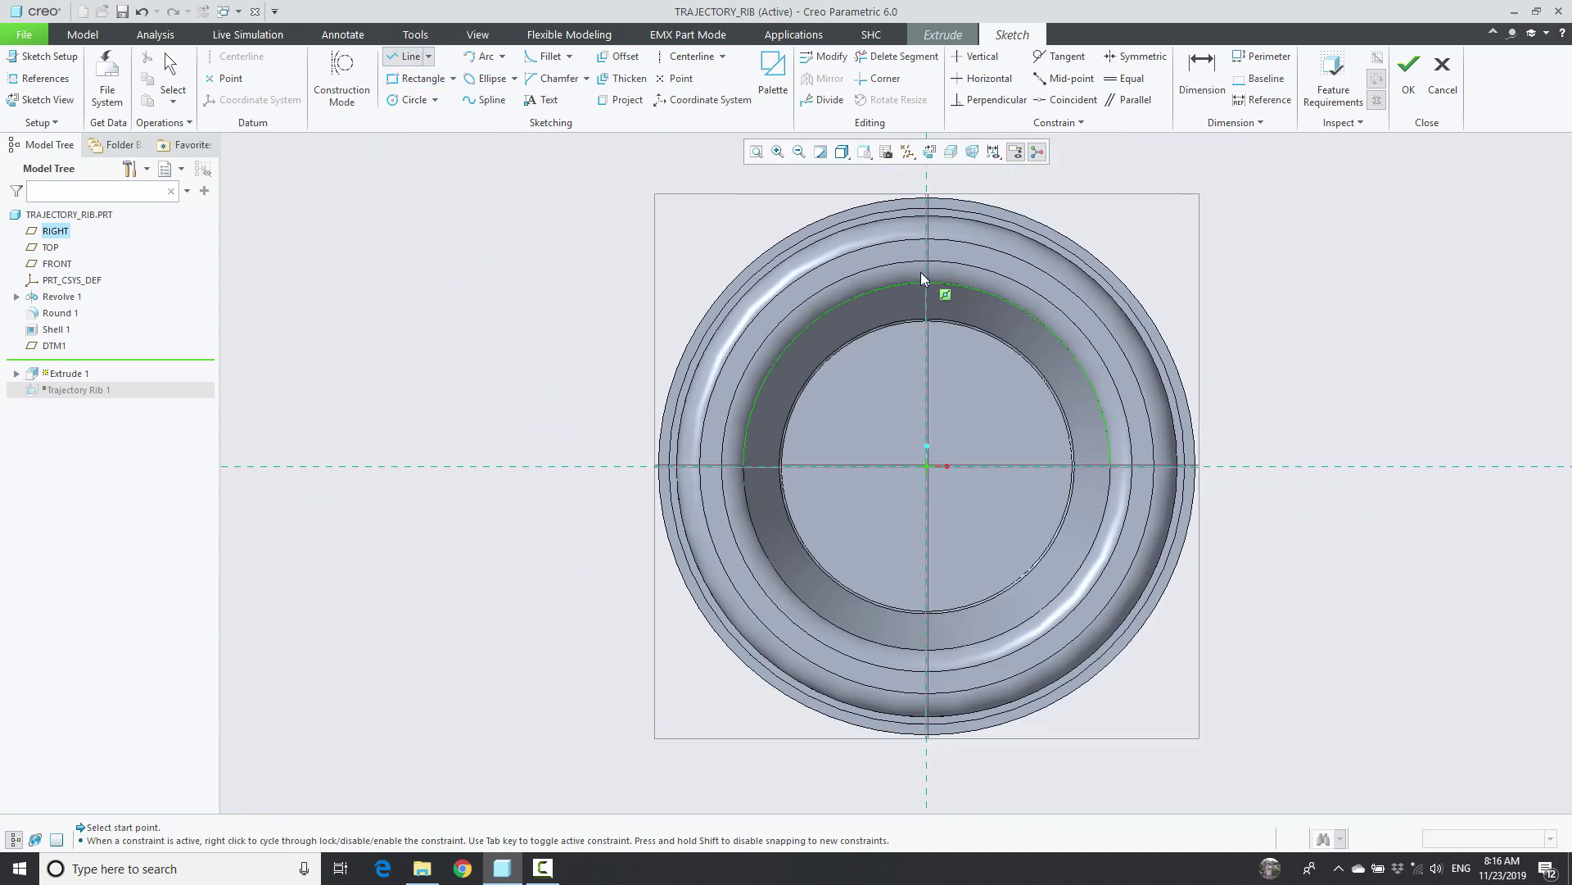
scroll(917, 303, "up", 1)
scroll(918, 293, "up", 5)
left_click(925, 301)
scroll(926, 301, "down", 5)
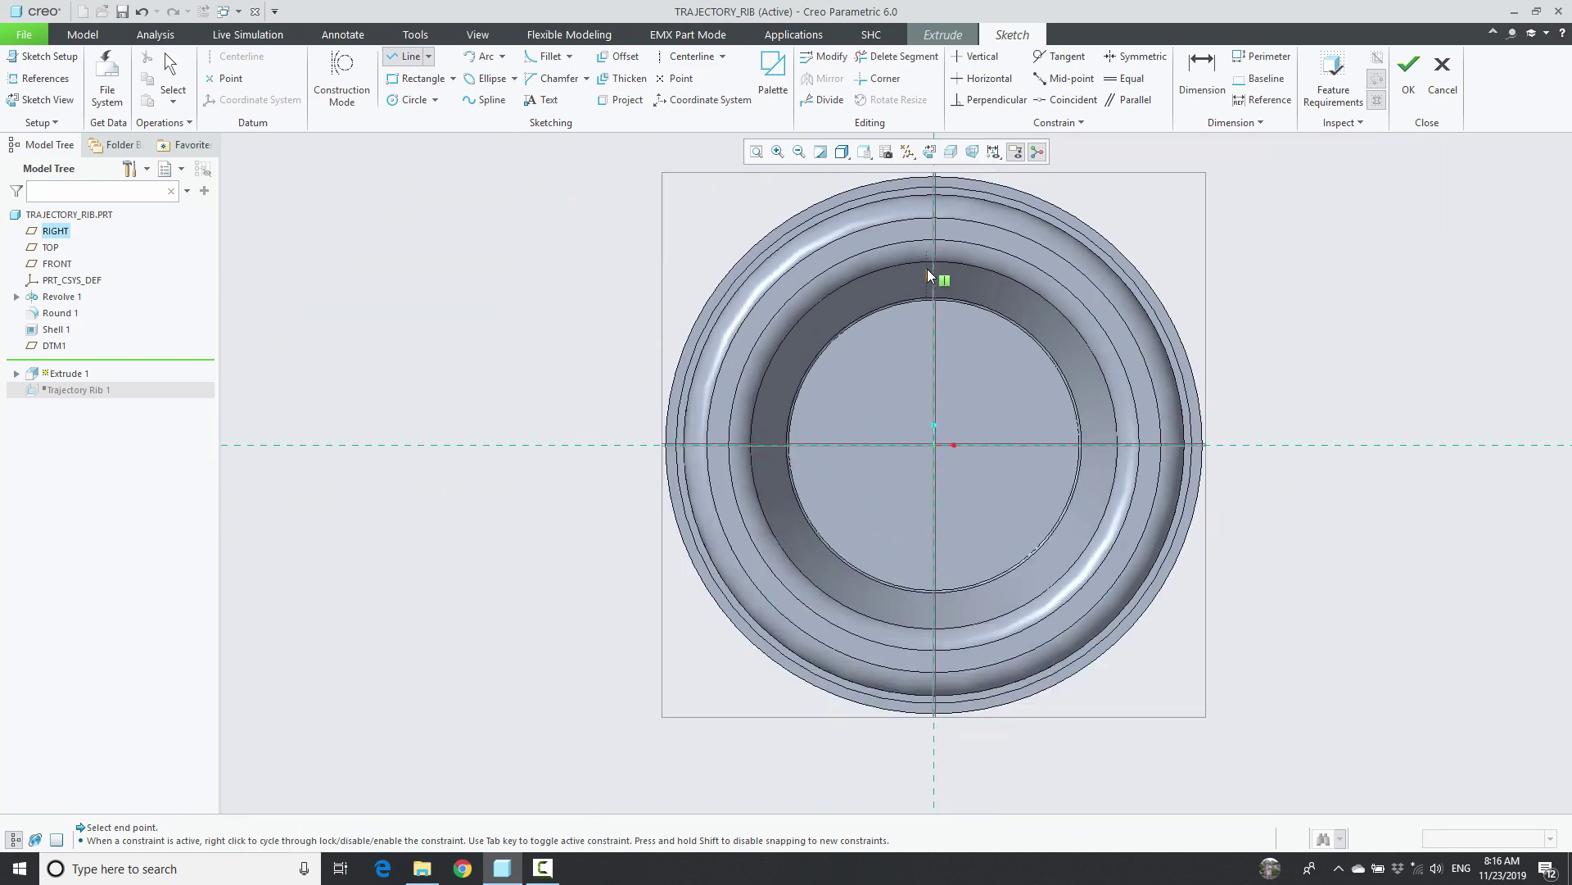
left_click(922, 607)
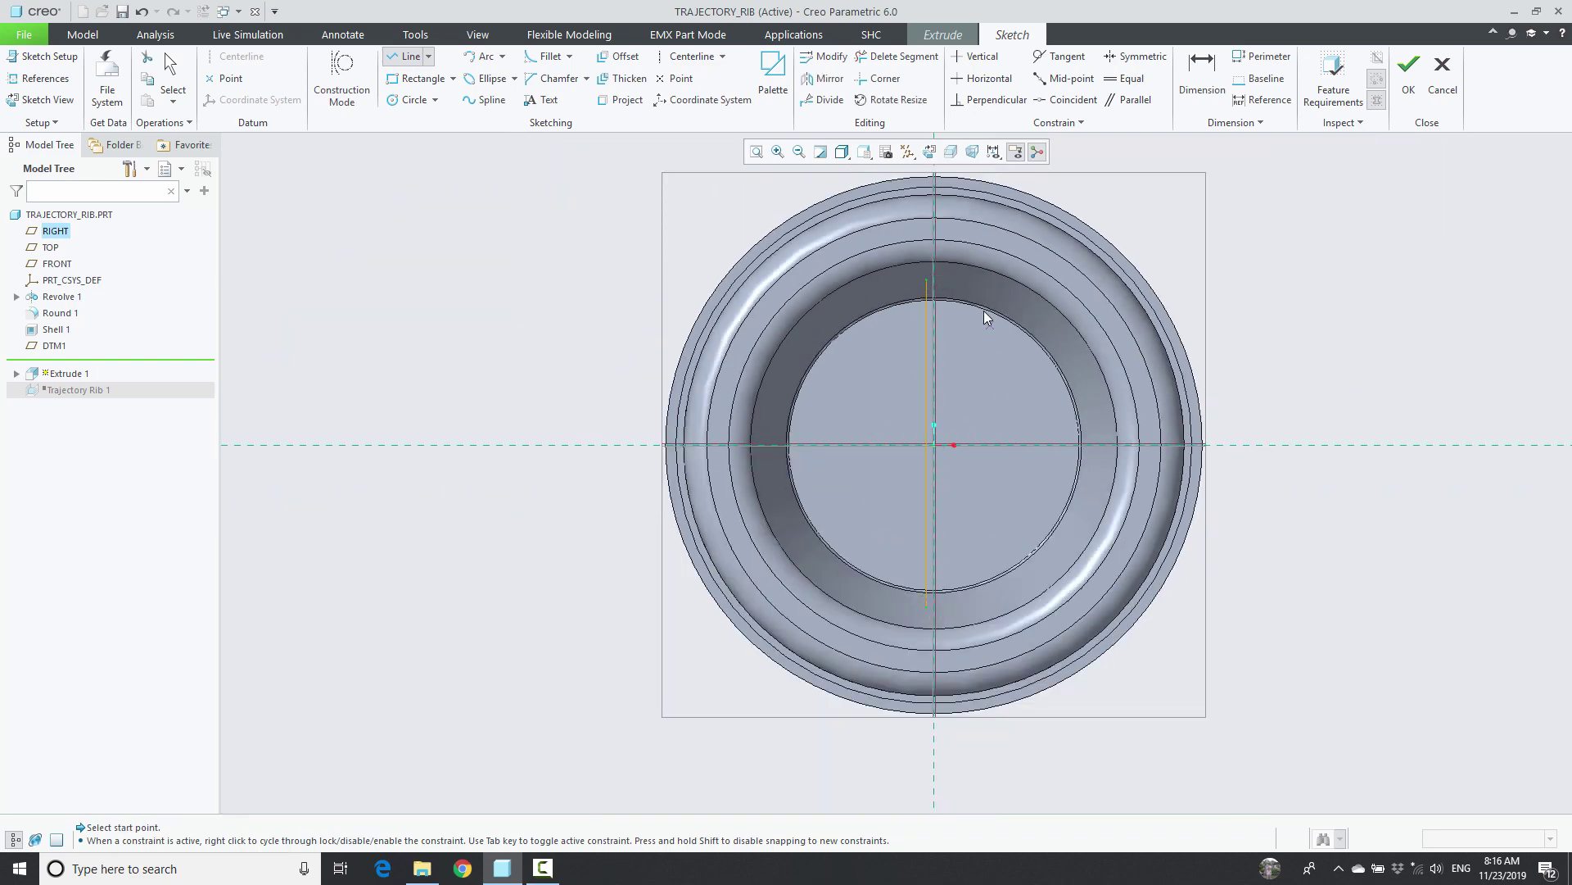
scroll(950, 276, "up", 5)
left_click(947, 276)
scroll(947, 275, "down", 5)
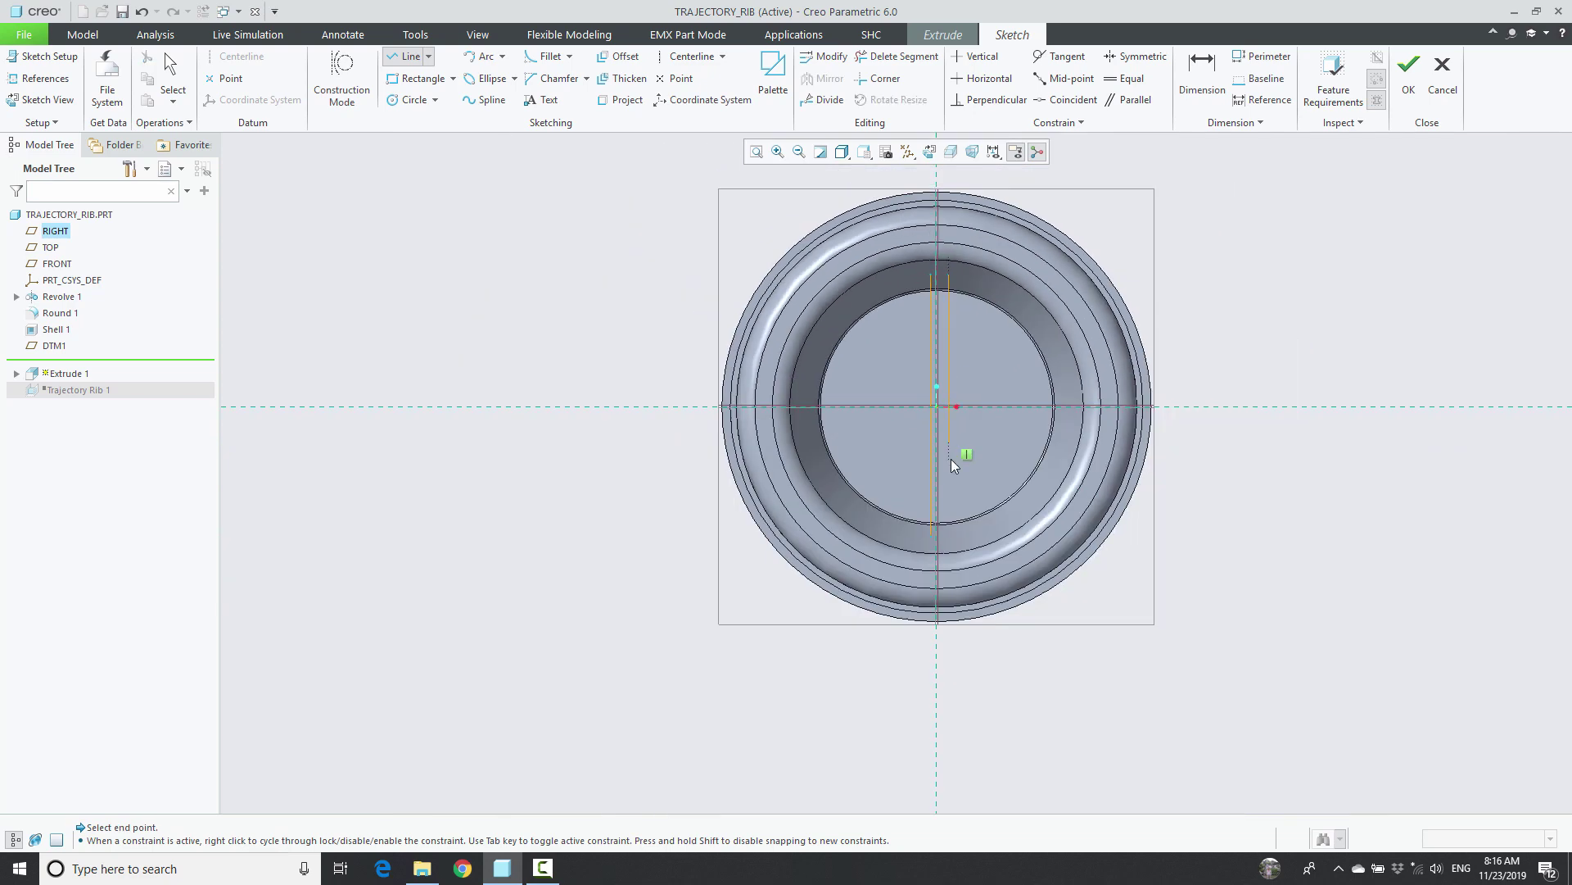
left_click(946, 541)
middle_click(983, 464)
scroll(1038, 244, "up", 4)
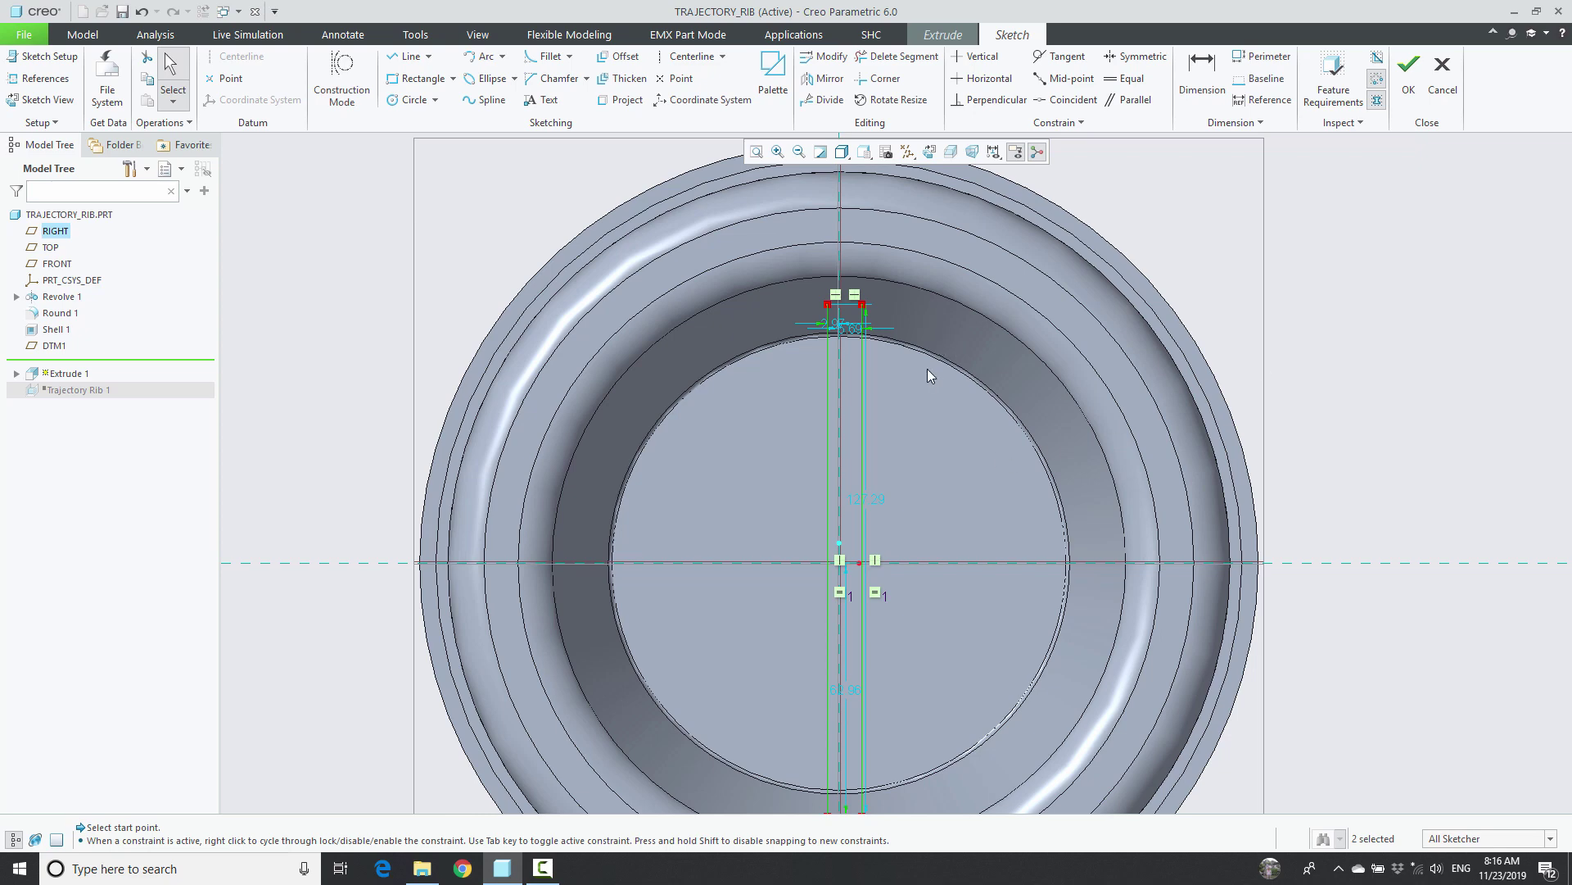
Add the cup's inner shell surface Surf:F7(SHELL_1) as a sketch reference via X-section picking.
middle_click_drag(927, 369, 762, 303)
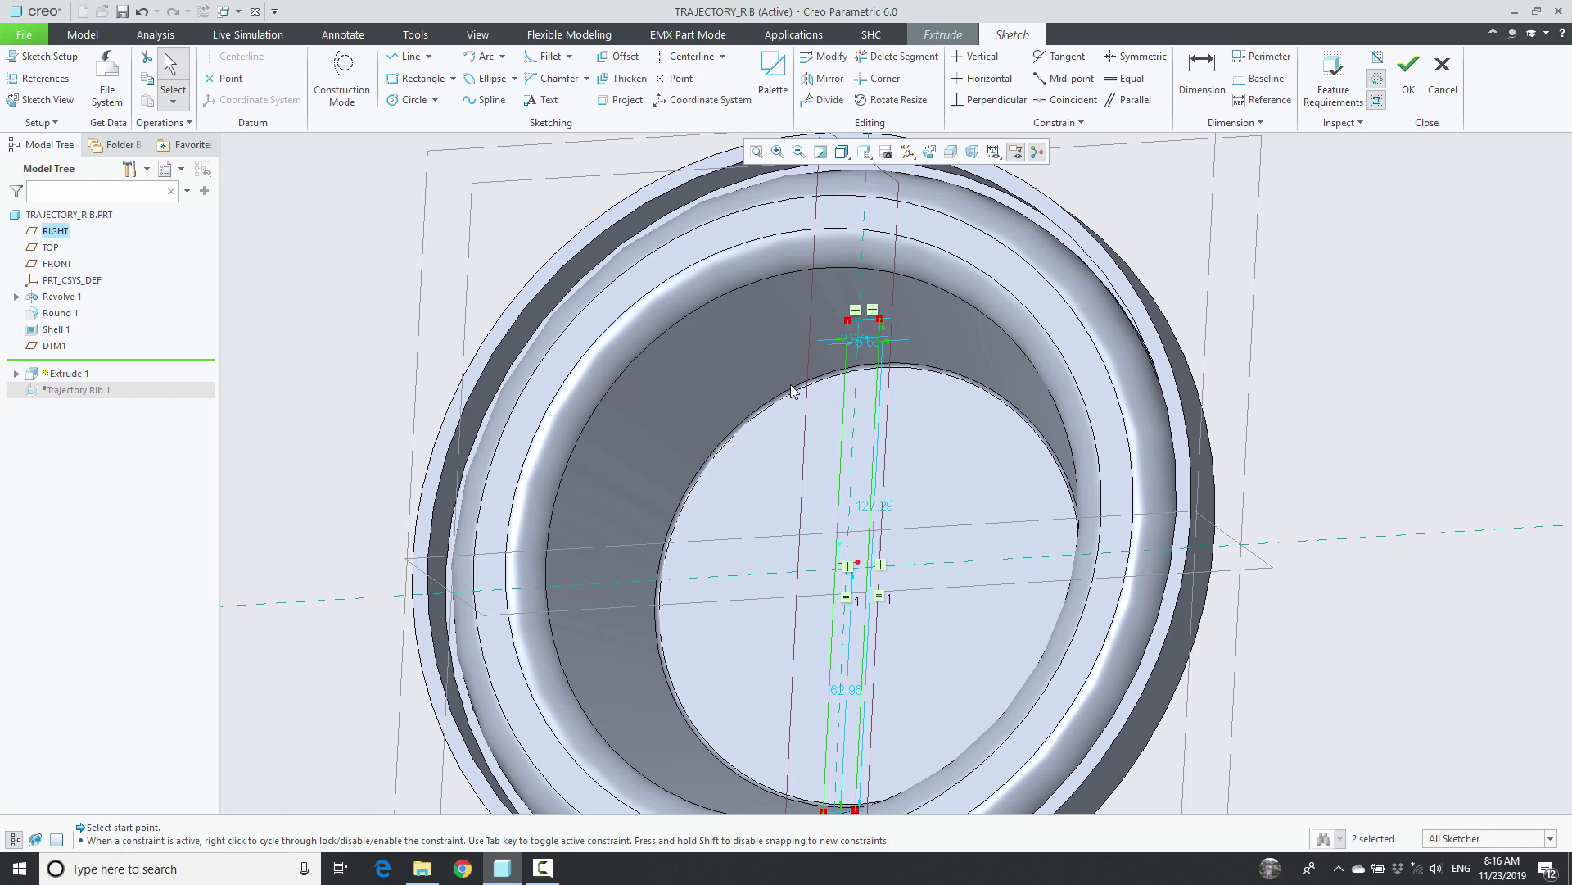
left_click(49, 79)
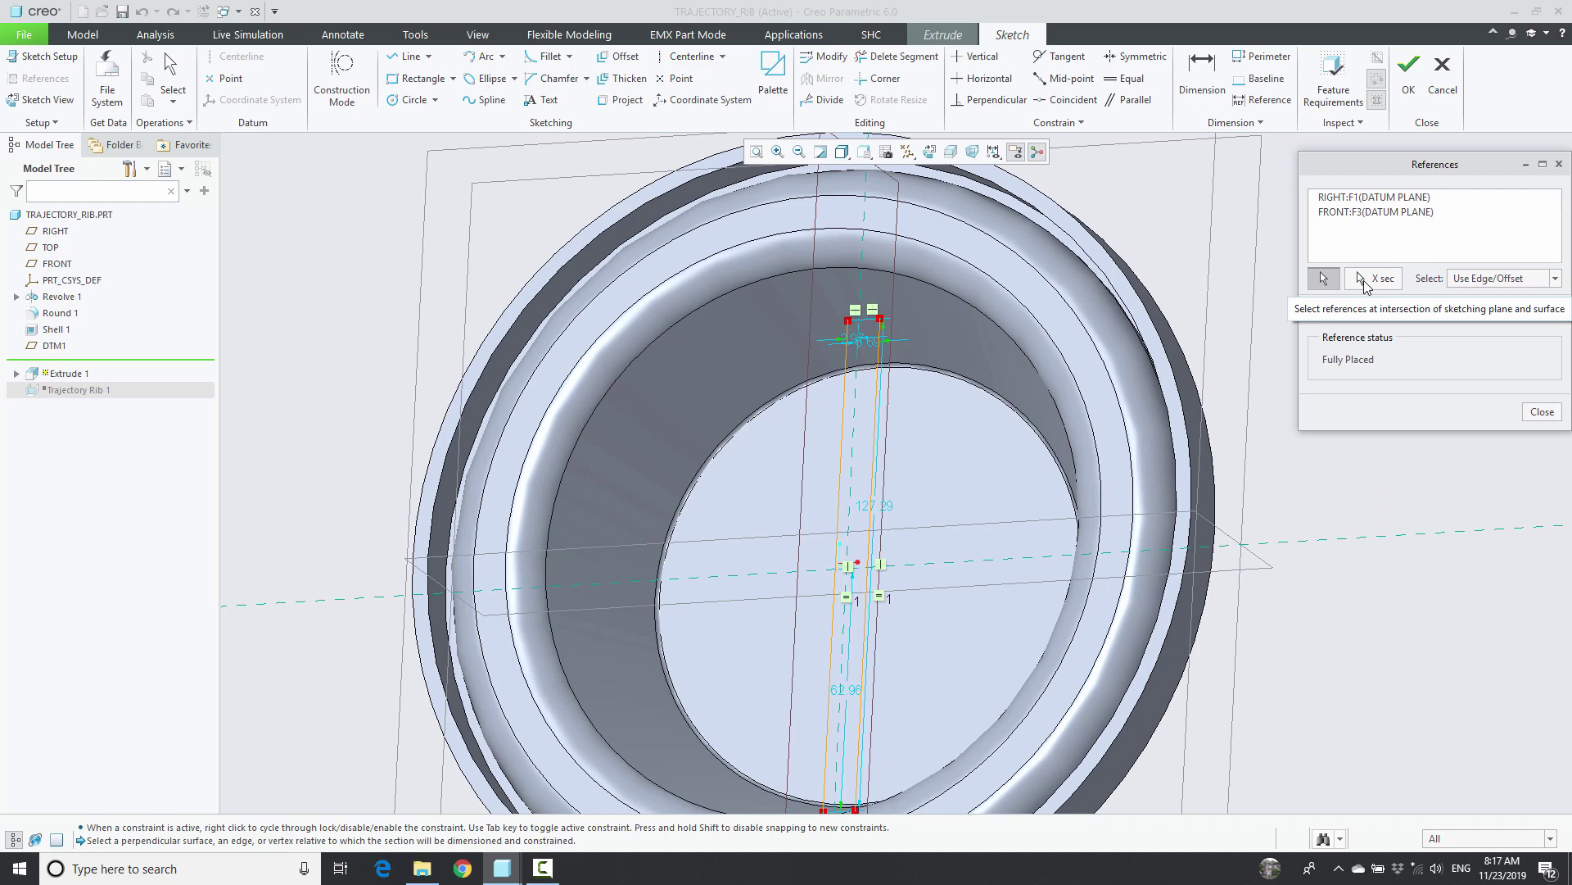
left_click(1361, 277)
key("ctrl+d")
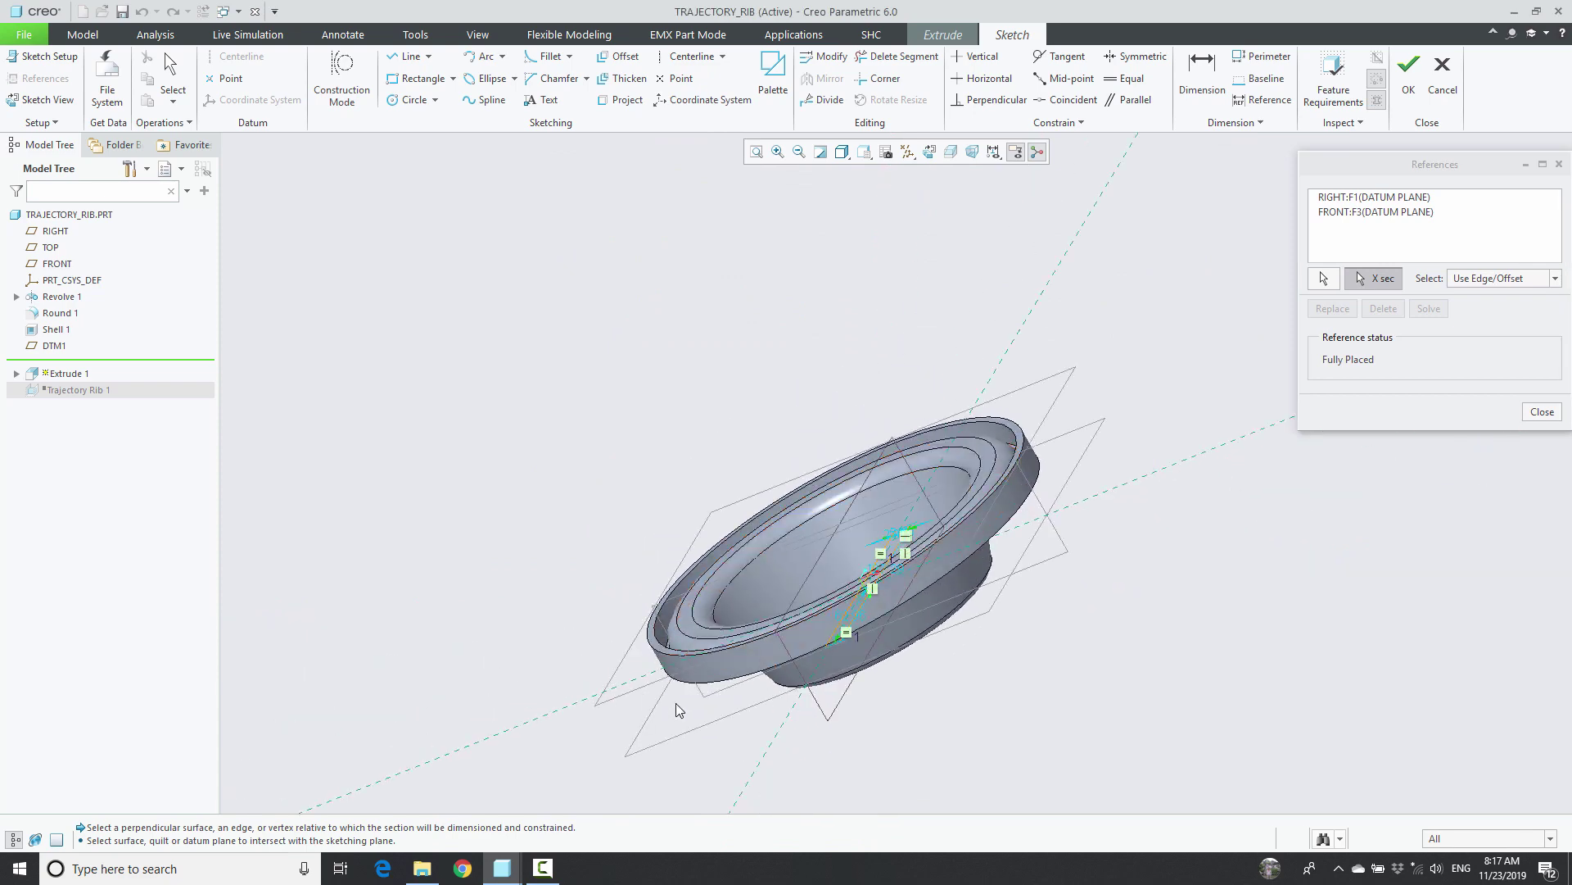
middle_click_drag(1191, 416, 1242, 472)
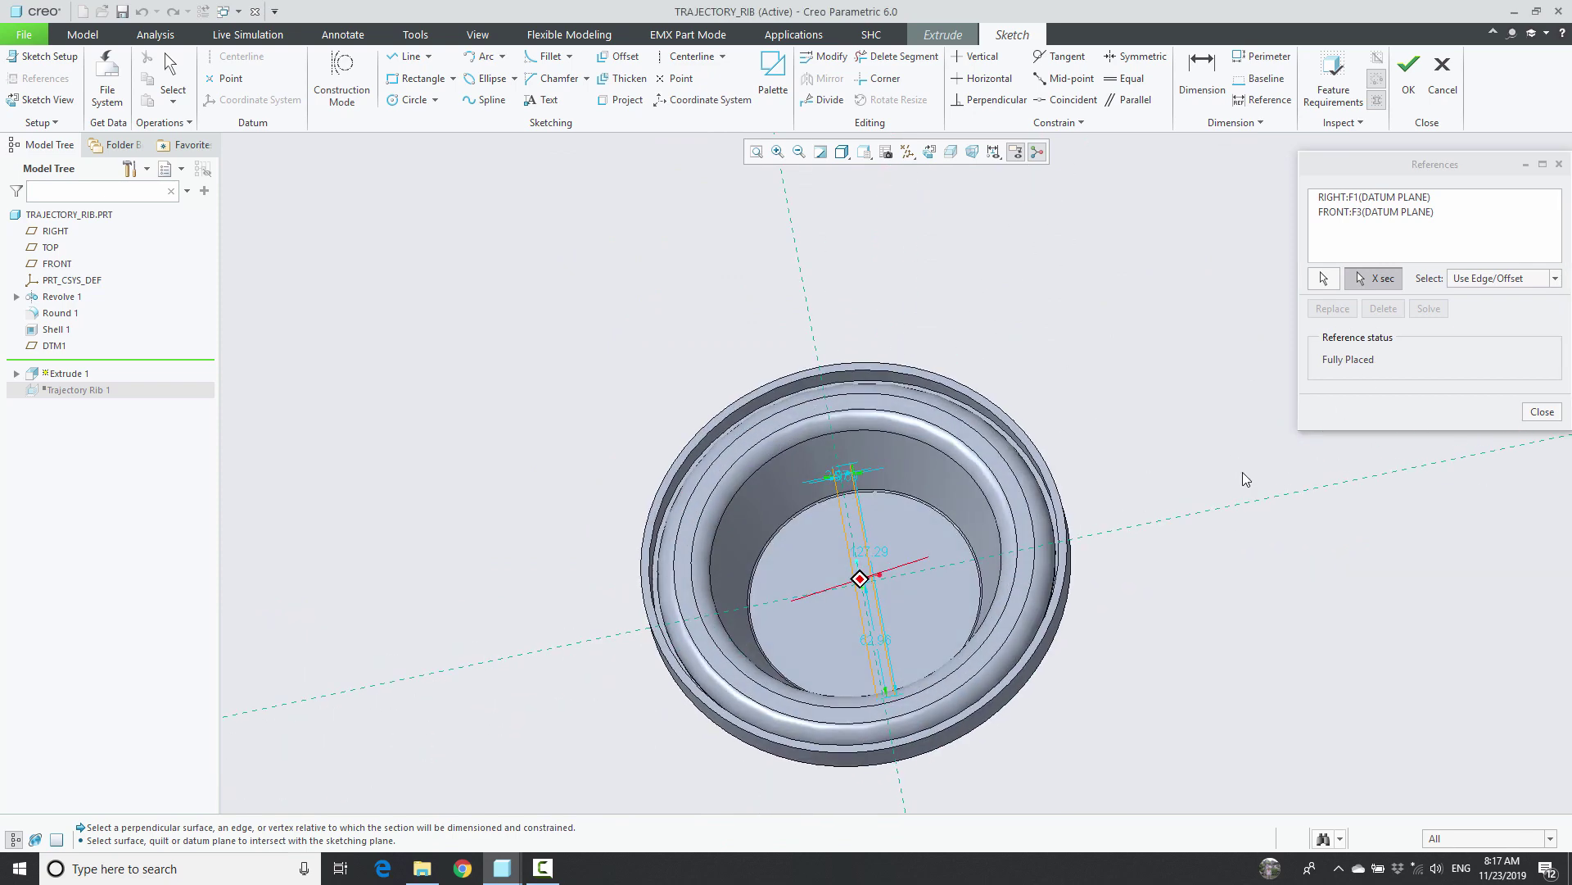
left_click(885, 471)
scroll(885, 472, "down", 3)
scroll(843, 484, "down", 3)
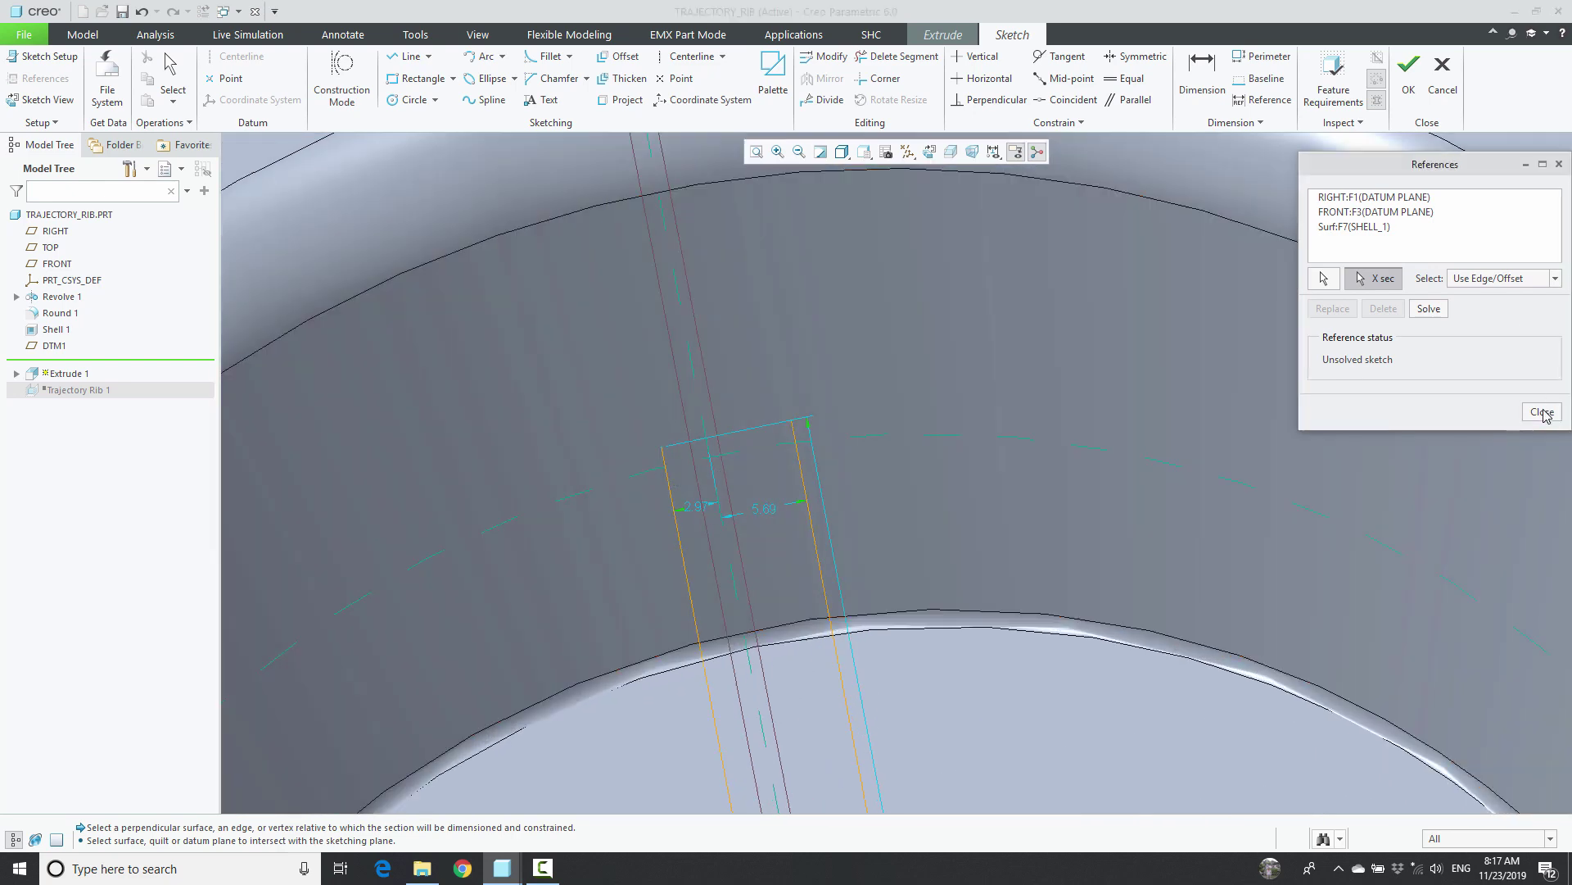
left_click(1542, 411)
scroll(955, 472, "up", 5)
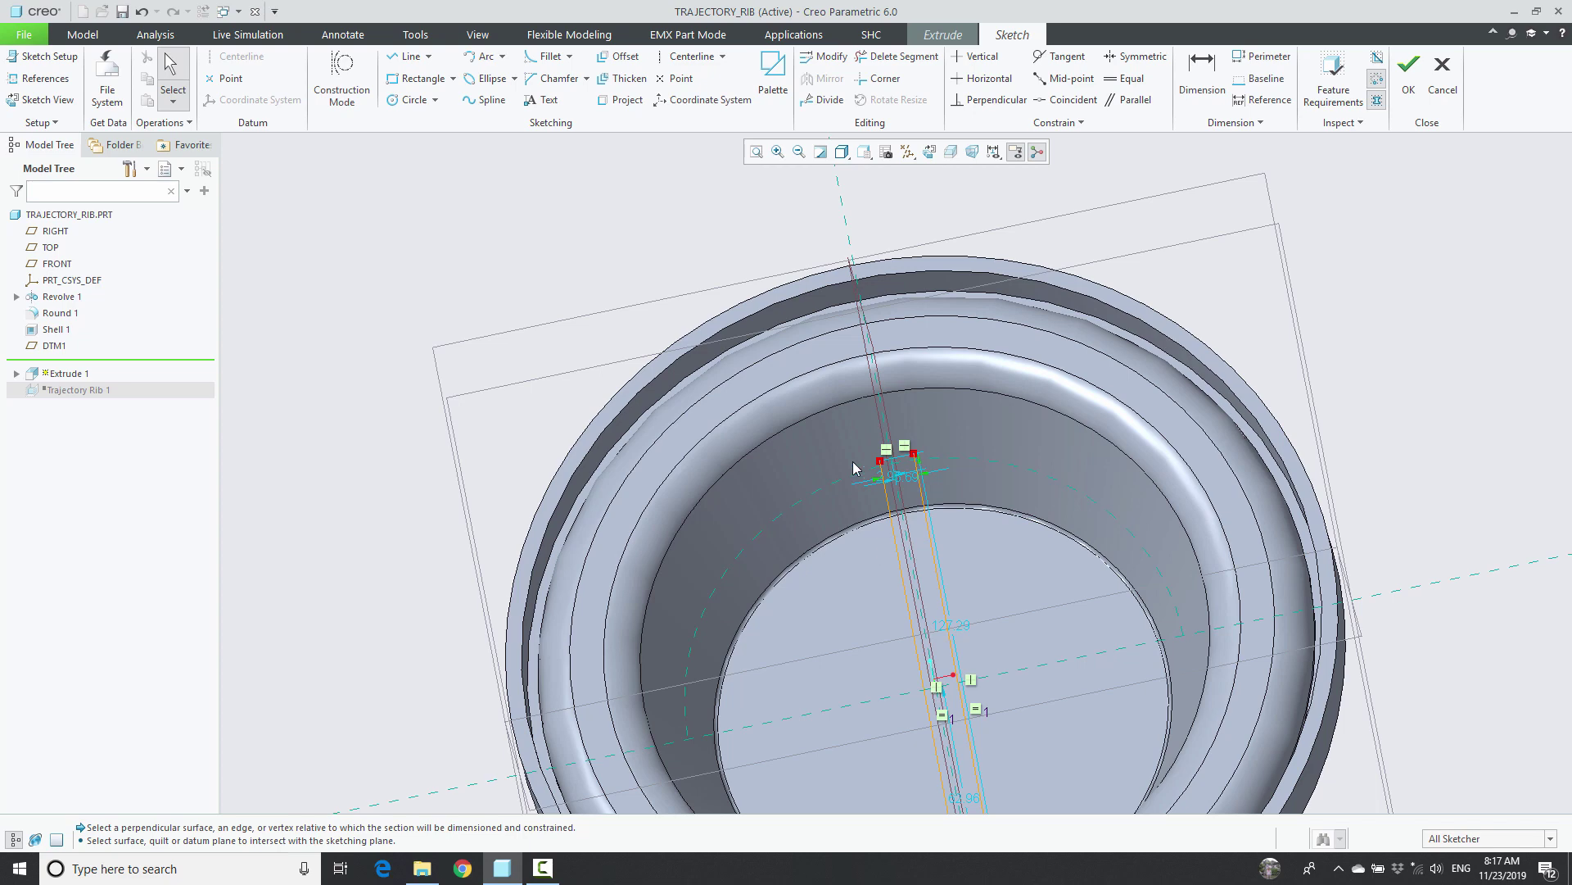
scroll(825, 516, "down", 3)
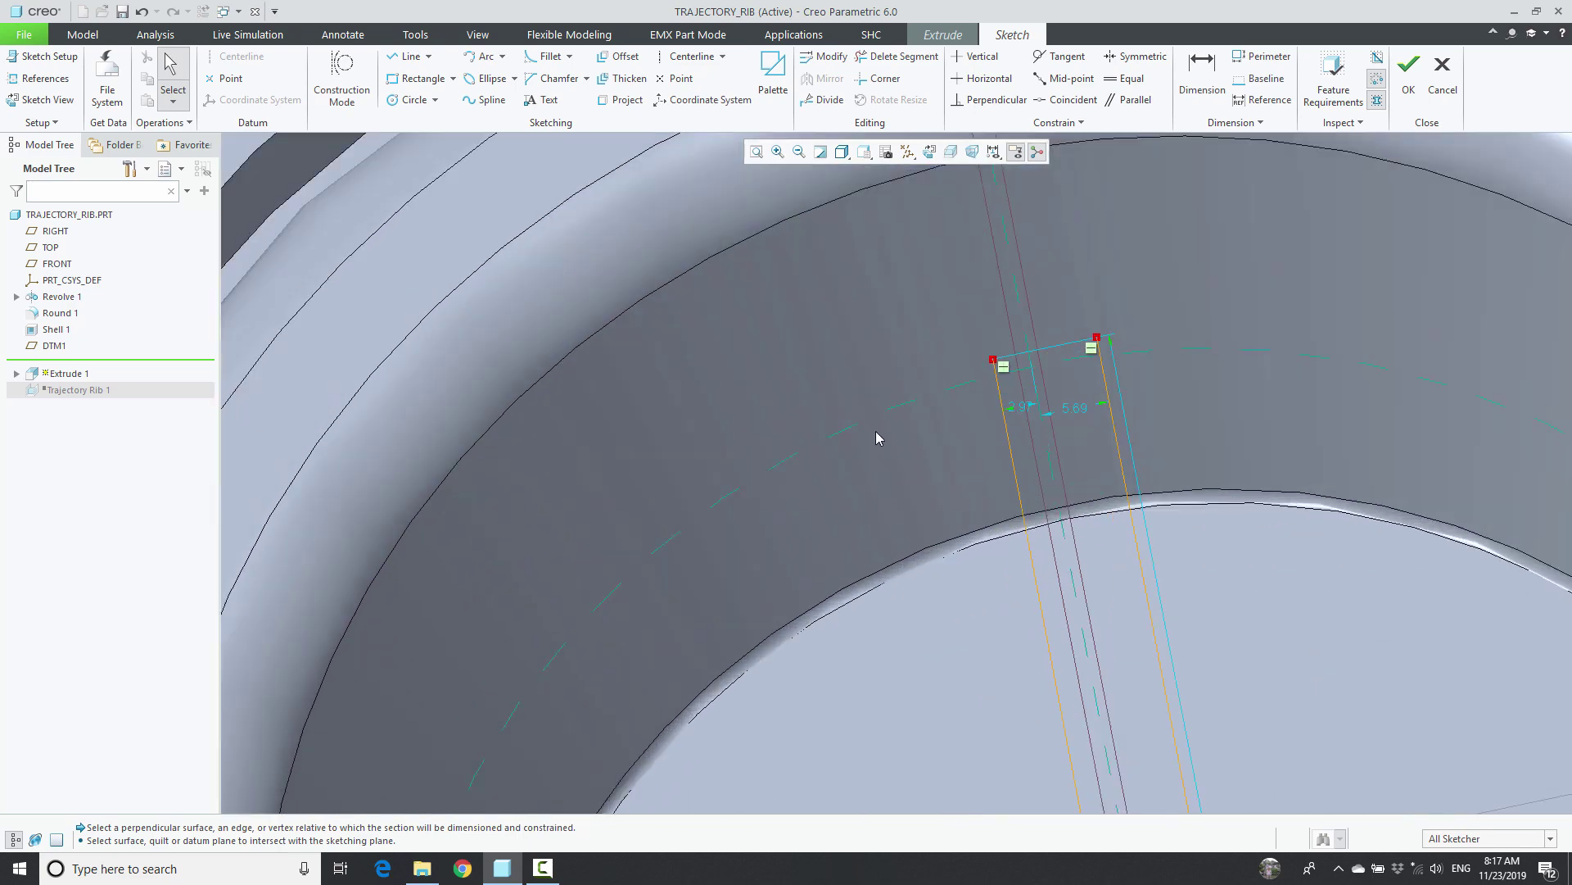
Draw a circle centred on the origin, running along the cup's inner wall.
left_click(41, 99)
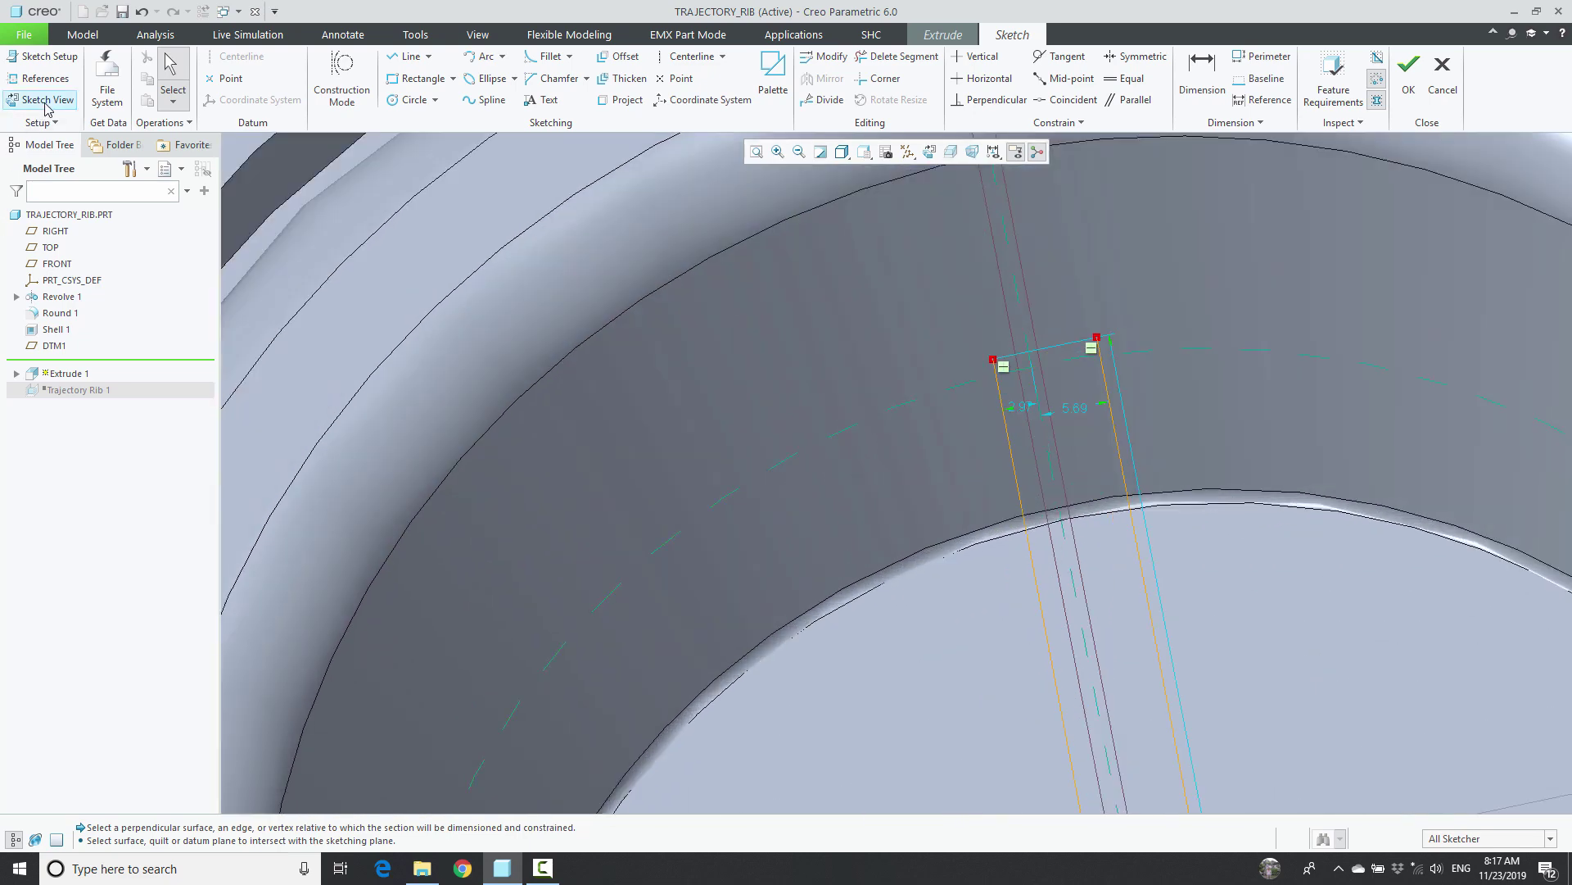
scroll(584, 239, "up", 1)
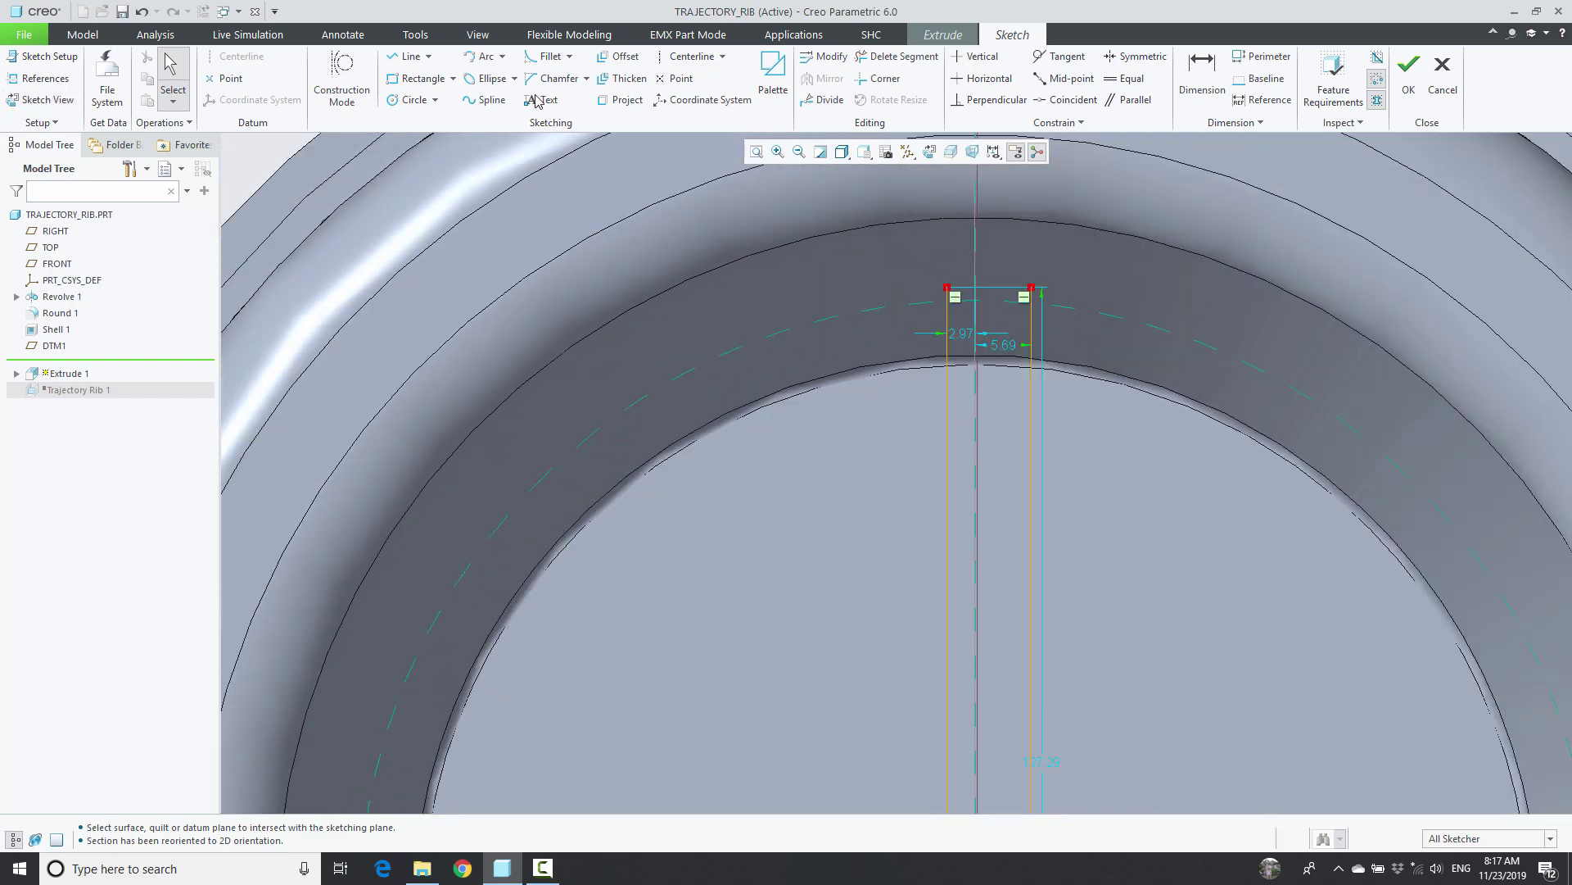
left_click(407, 99)
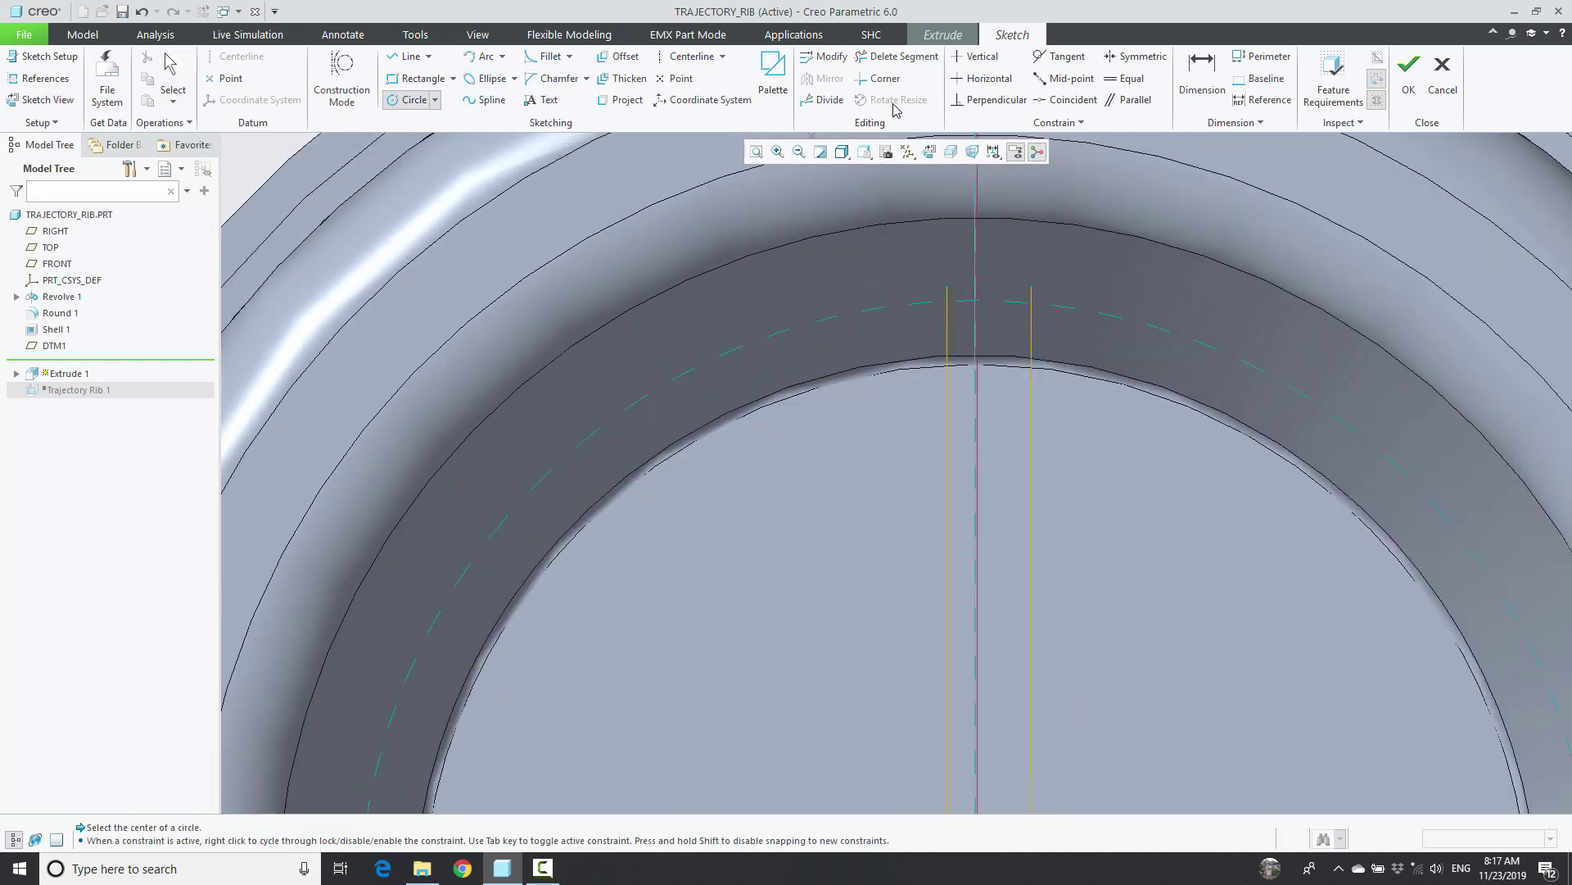
scroll(407, 82, "up", 4)
scroll(933, 205, "up", 3)
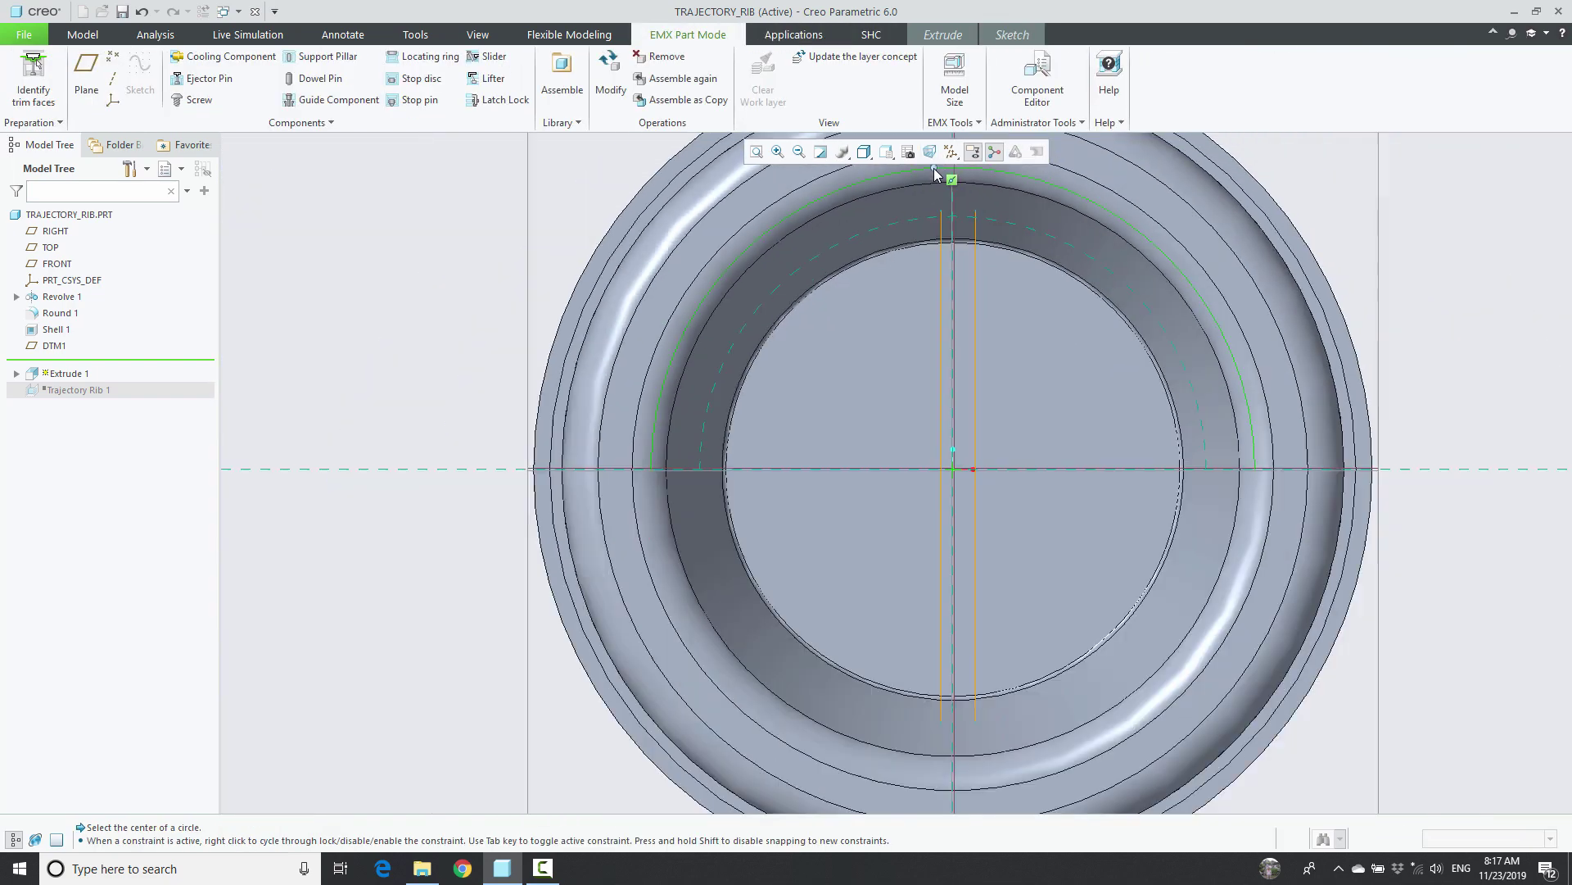
left_click(954, 469)
left_click(945, 247)
scroll(937, 215, "down", 5)
left_click(927, 231)
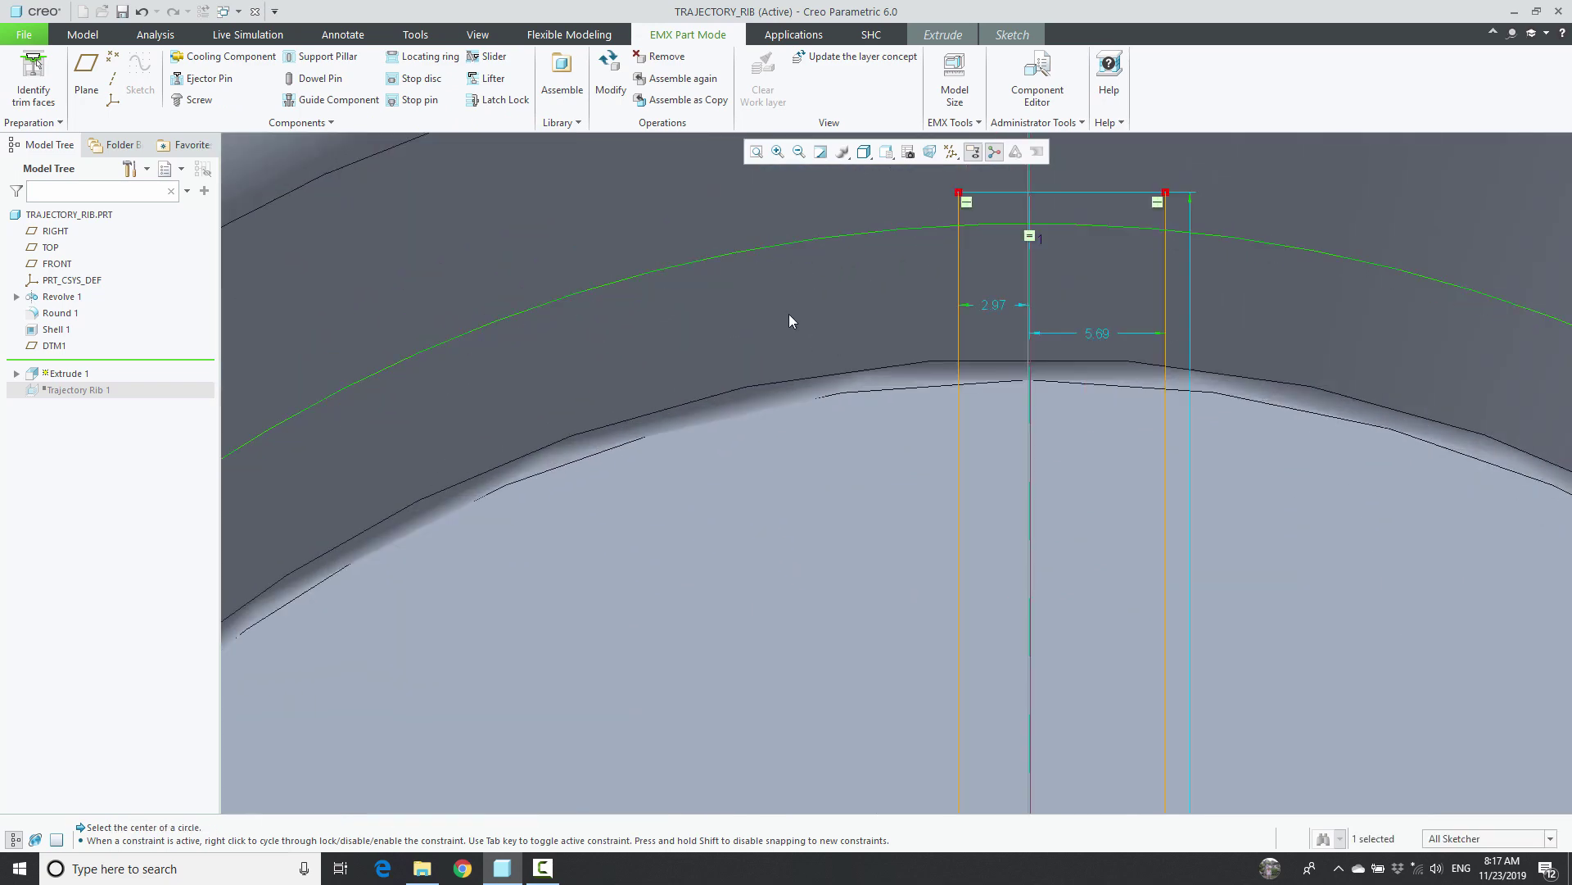
left_click(943, 34)
left_click(1013, 36)
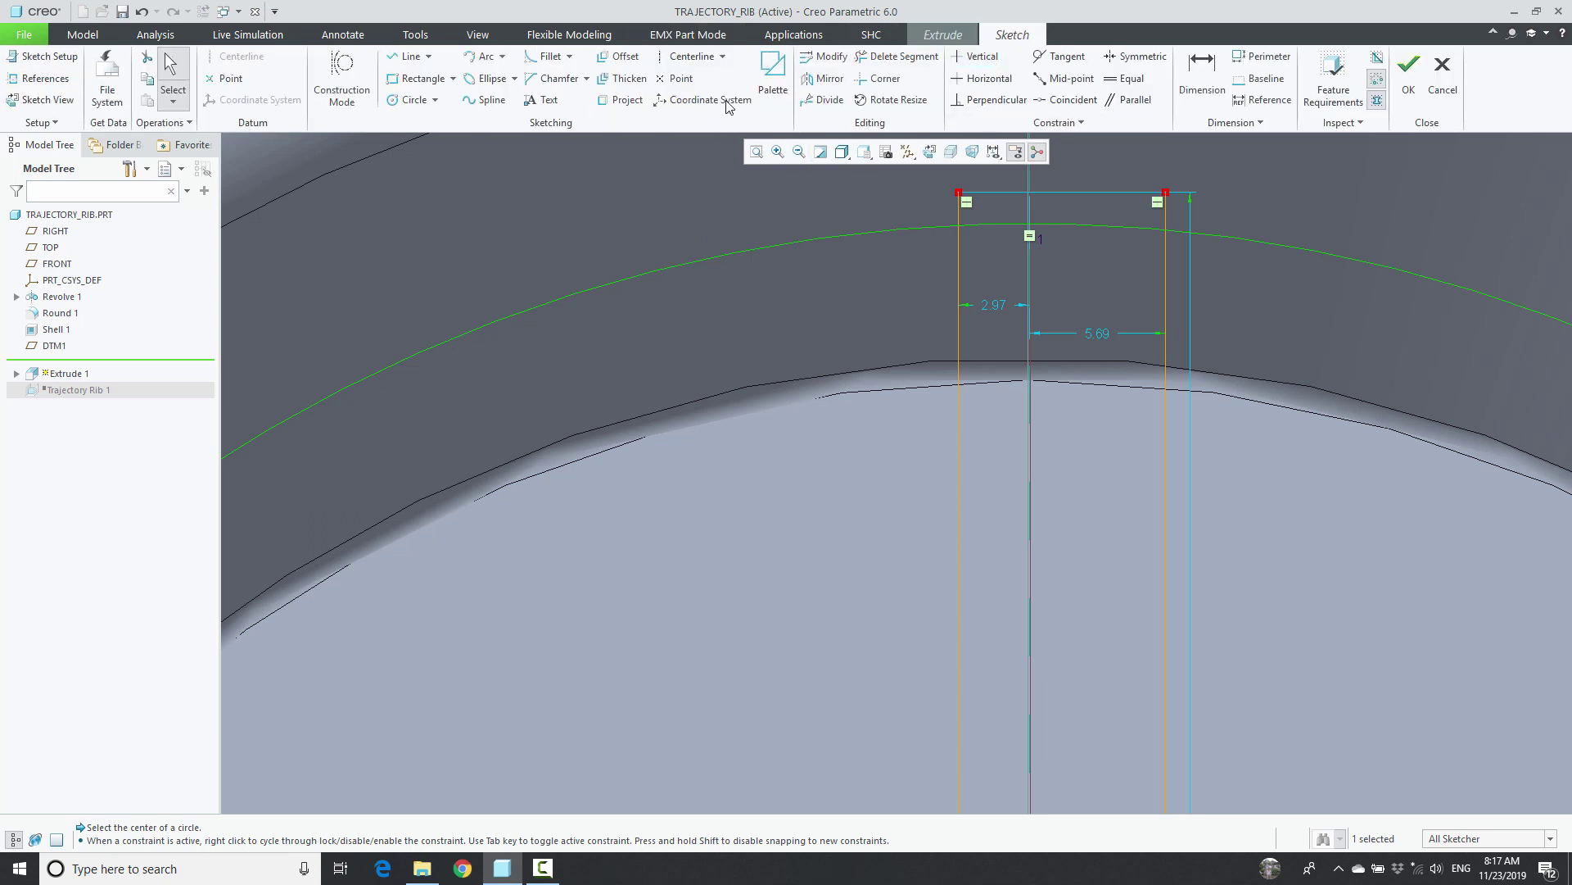
Trim away the left portion and the leftover arcs of the circle.
left_click(862, 63)
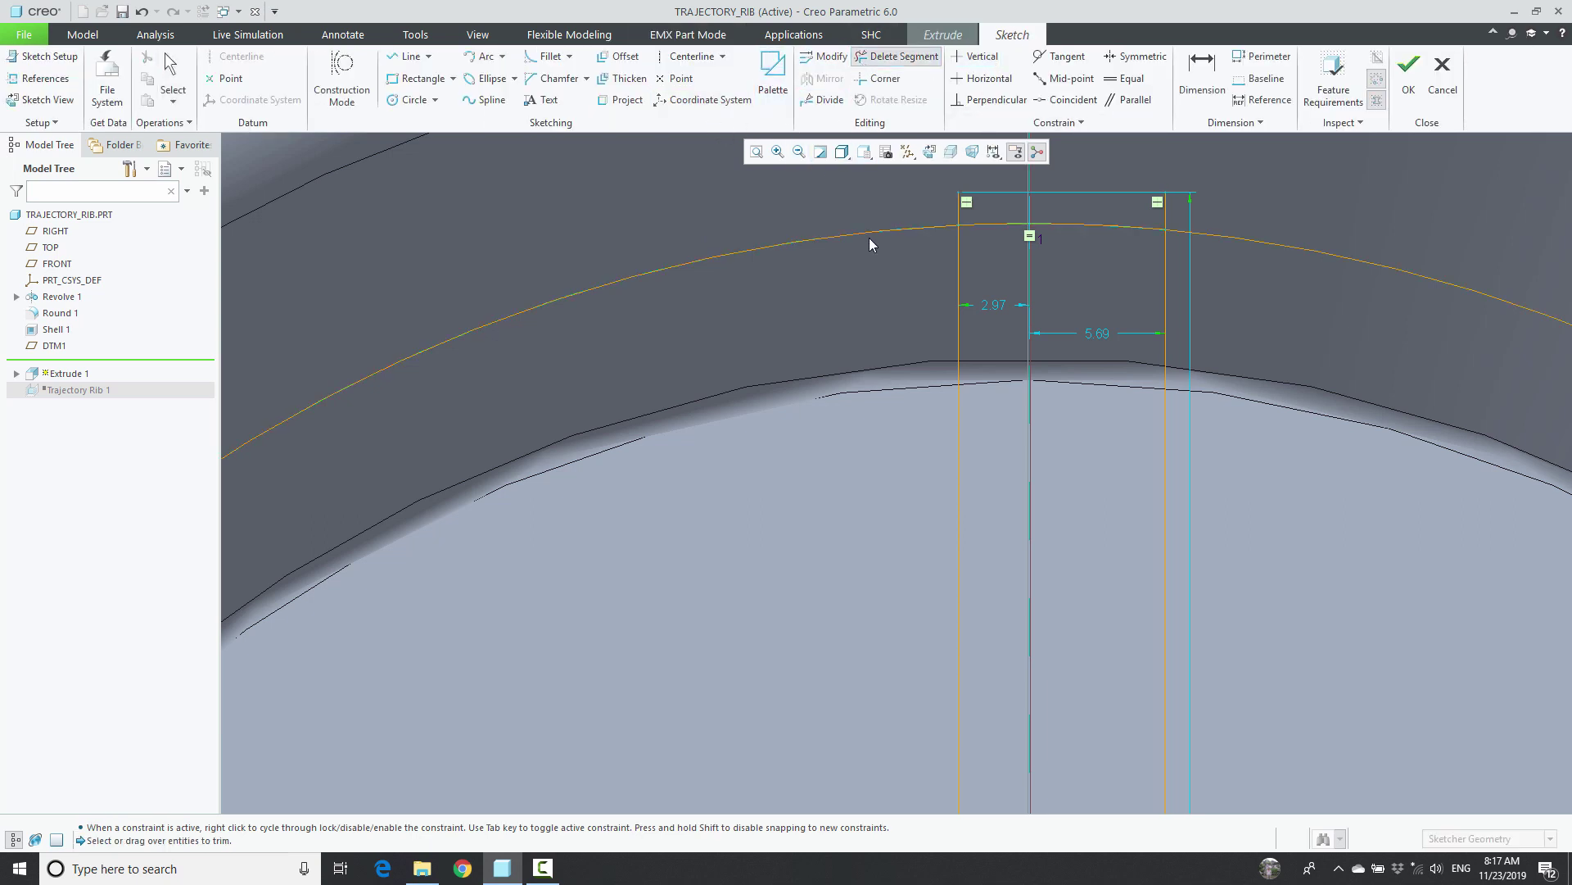
mouse_move(867, 236)
left_mouse_down()
mouse_move(950, 203)
mouse_move(1202, 235)
left_mouse_up()
scroll(842, 217, "up", 5)
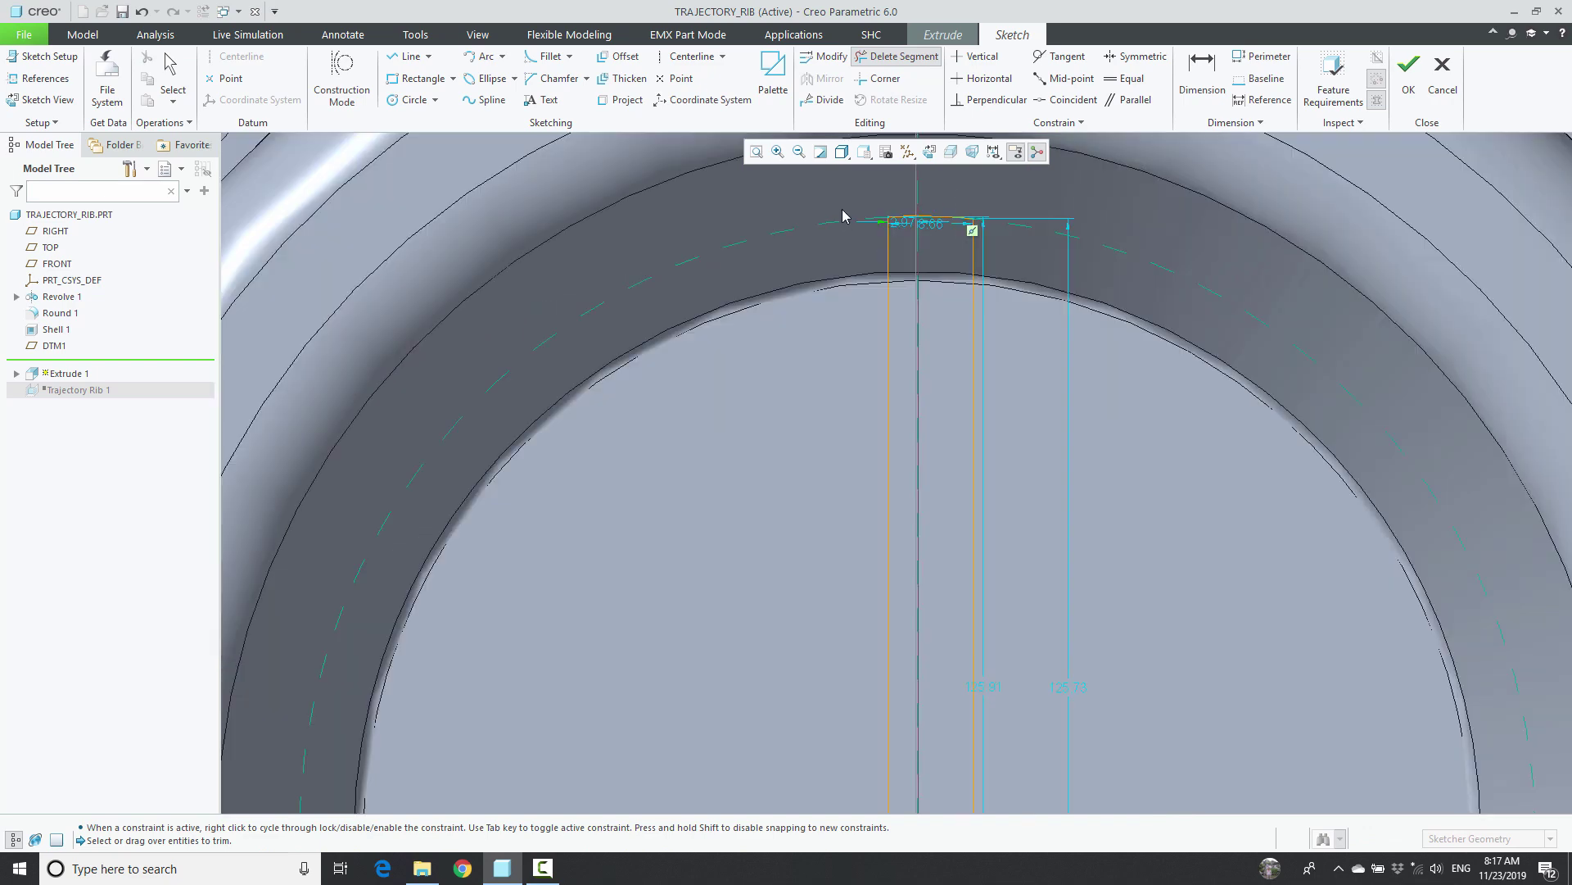
scroll(838, 351, "up", 3)
left_click(715, 542)
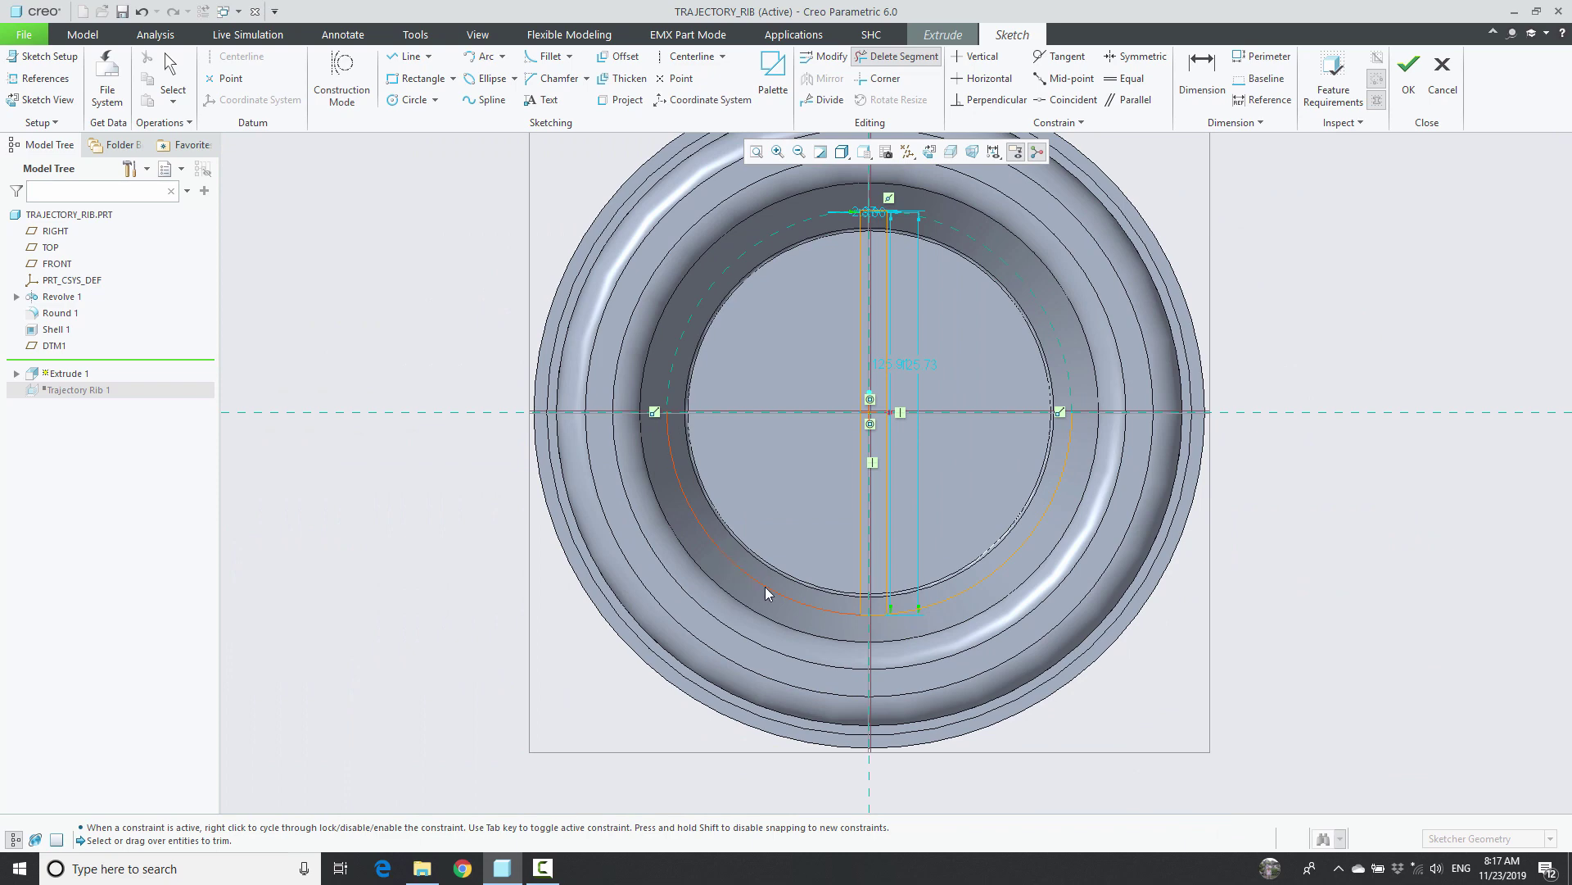
left_click_drag(925, 629, 930, 605)
middle_click(965, 606)
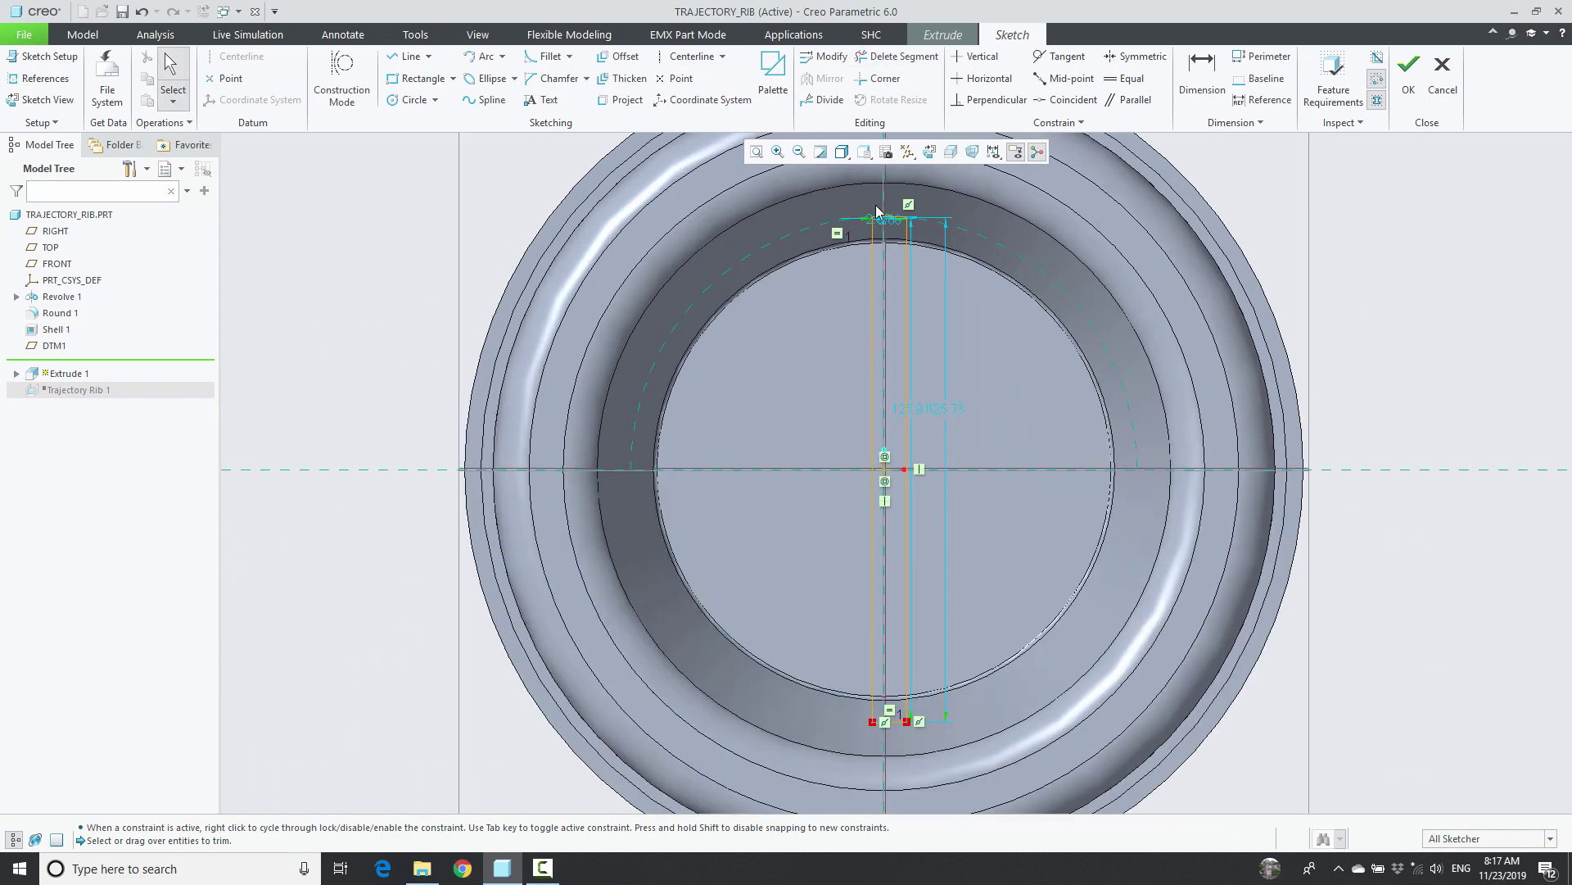
scroll(877, 204, "down", 3)
scroll(887, 221, "down", 2)
Change the 2.97 and 8.66 dimensions to 2 and 4.
double_click(902, 219)
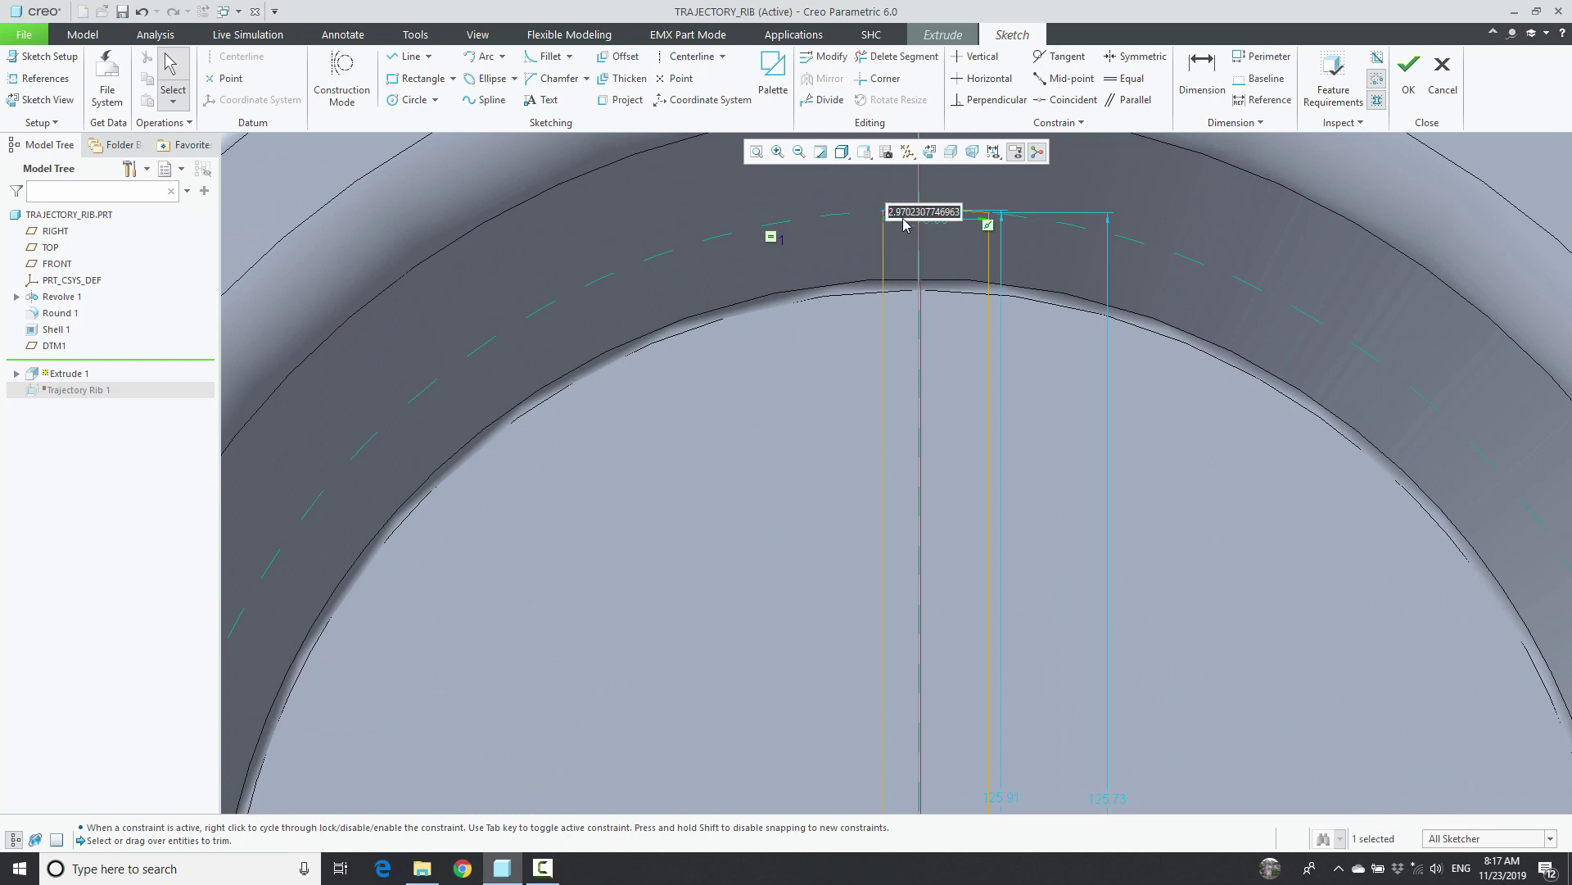
type("2")
key("Return")
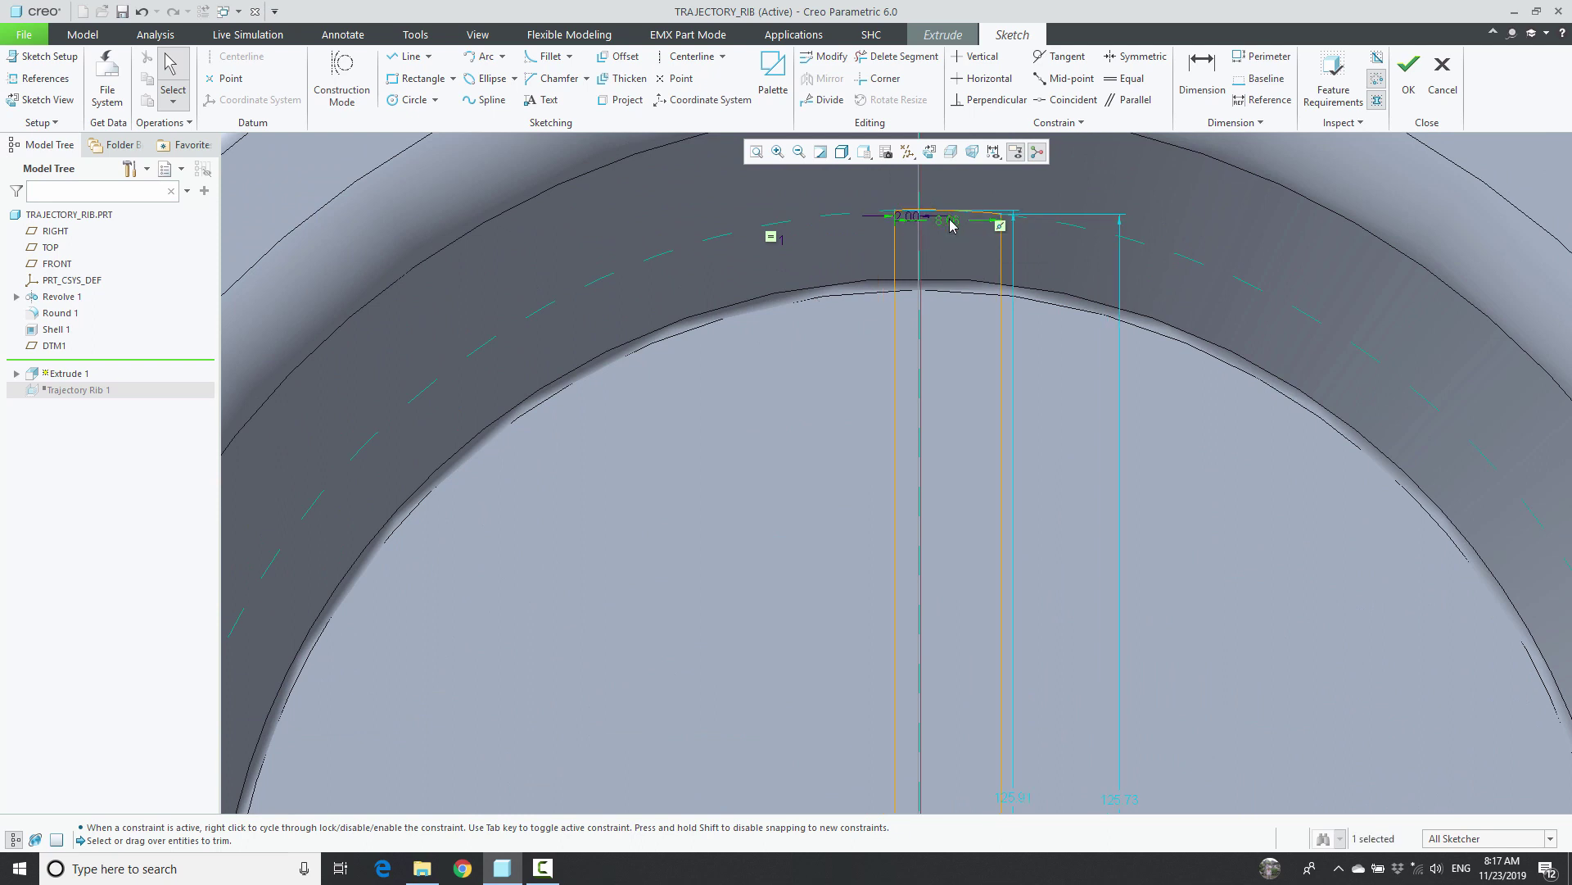
double_click(948, 220)
type("4")
key("Return")
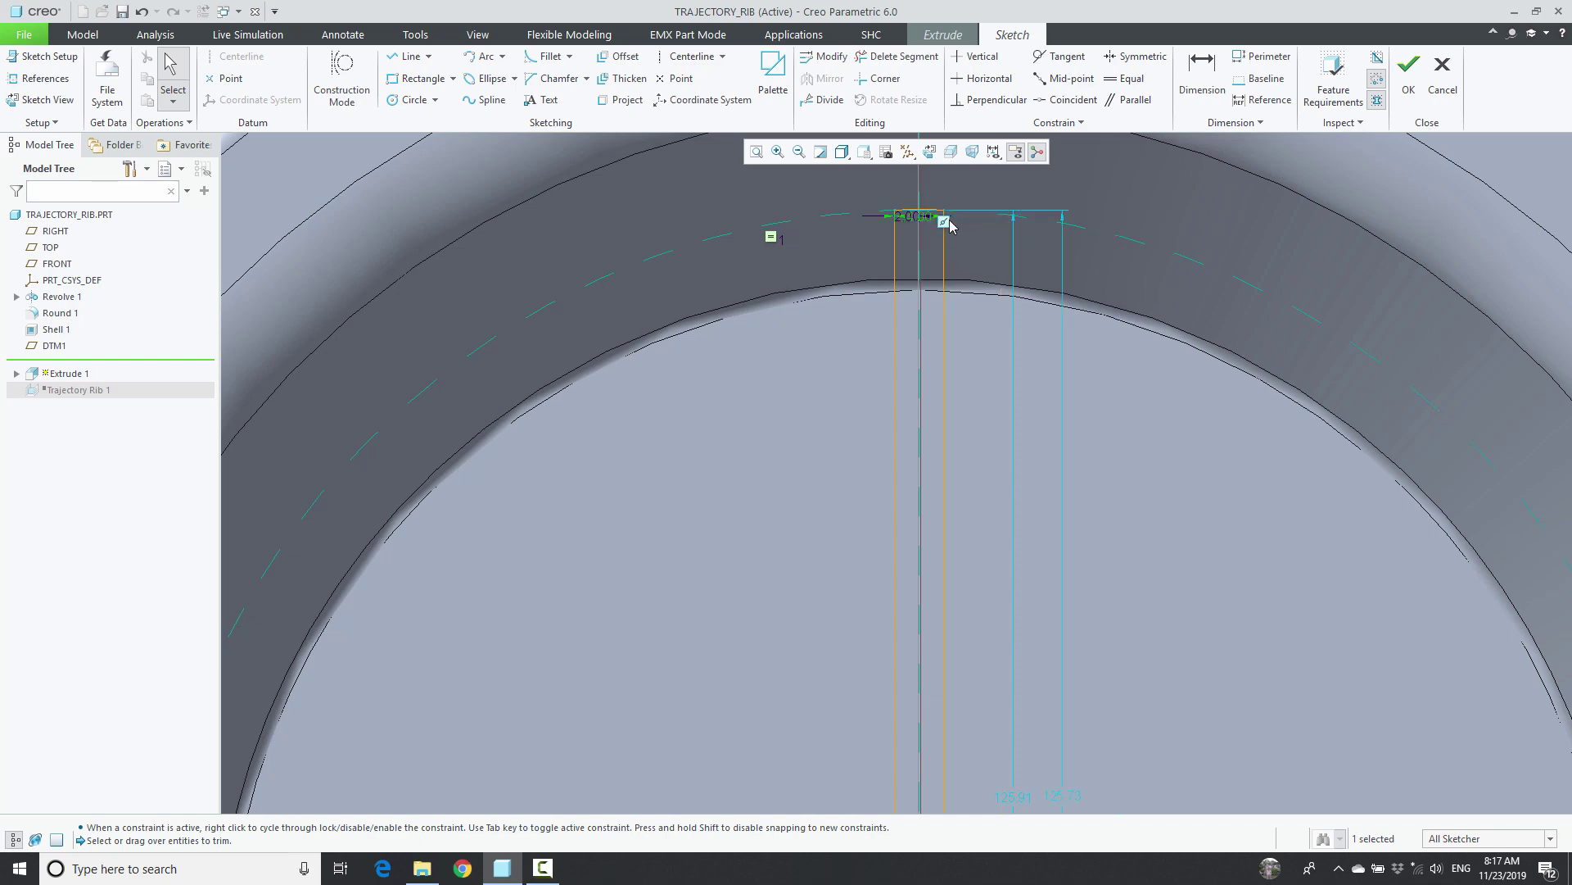
scroll(964, 351, "down", 3)
scroll(965, 351, "down", 3)
scroll(957, 574, "up", 3)
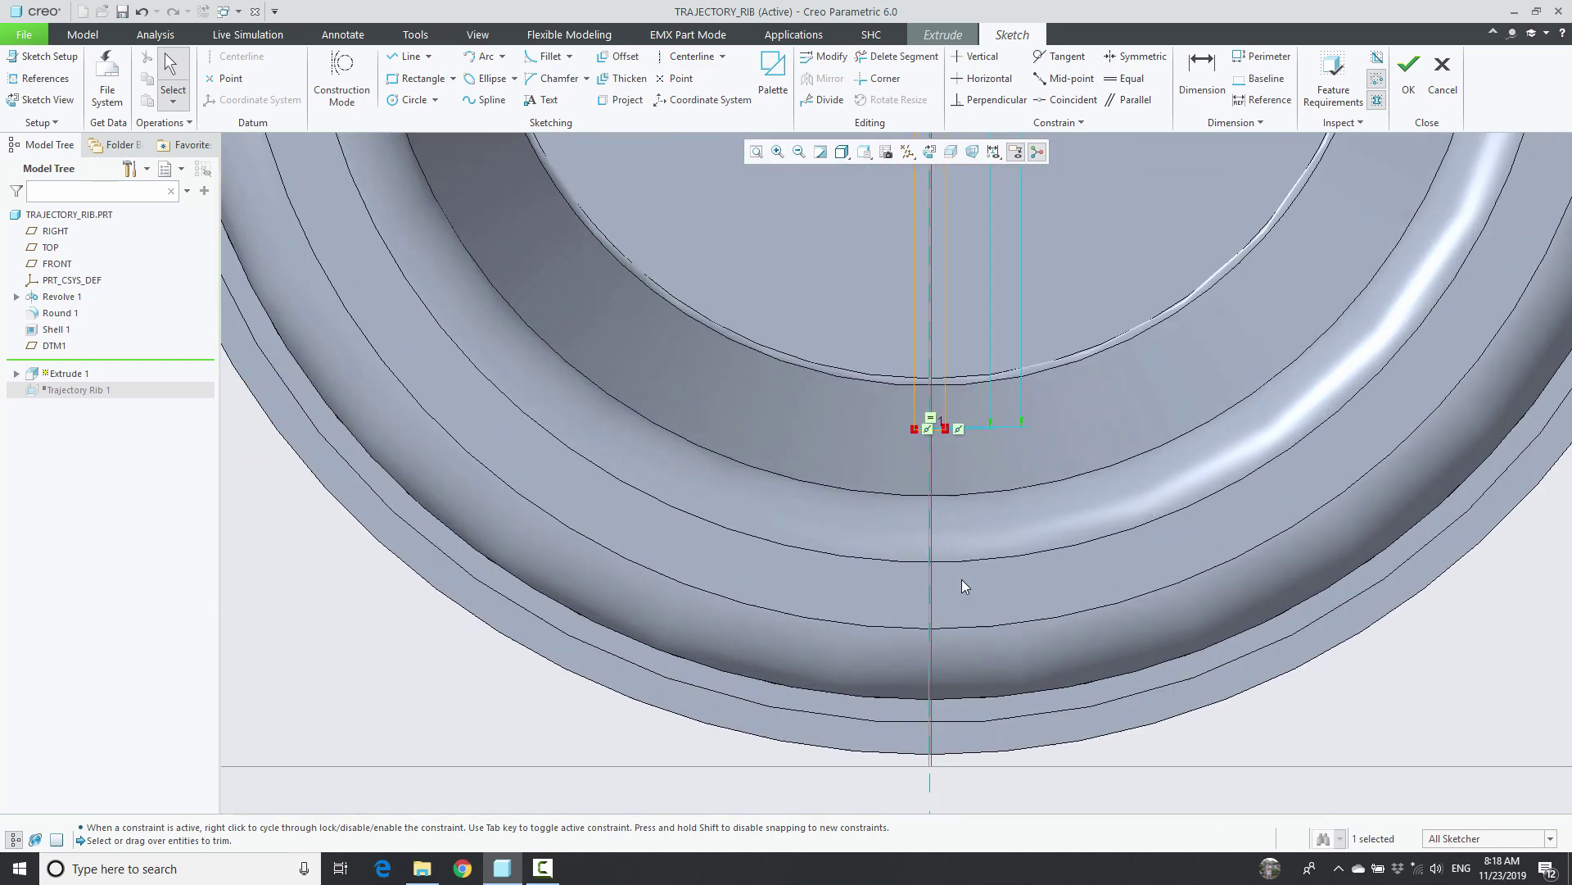
scroll(937, 428, "up", 2)
scroll(887, 386, "up", 2)
scroll(886, 385, "up", 2)
scroll(861, 415, "up", 1)
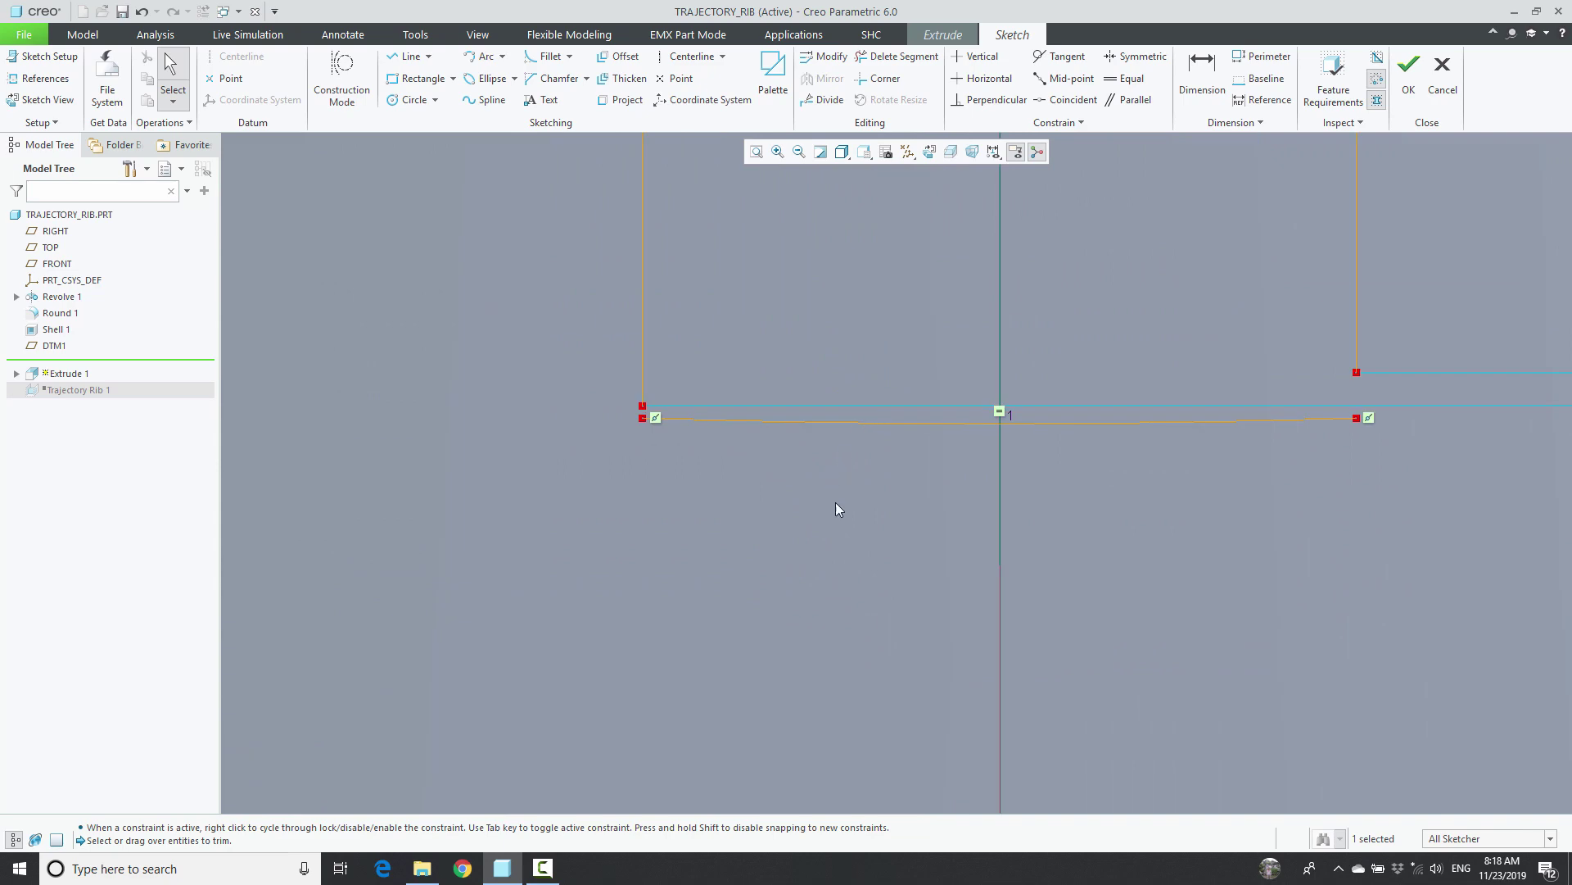
scroll(835, 502, "down", 6)
scroll(837, 591, "down", 2)
scroll(870, 565, "down", 3)
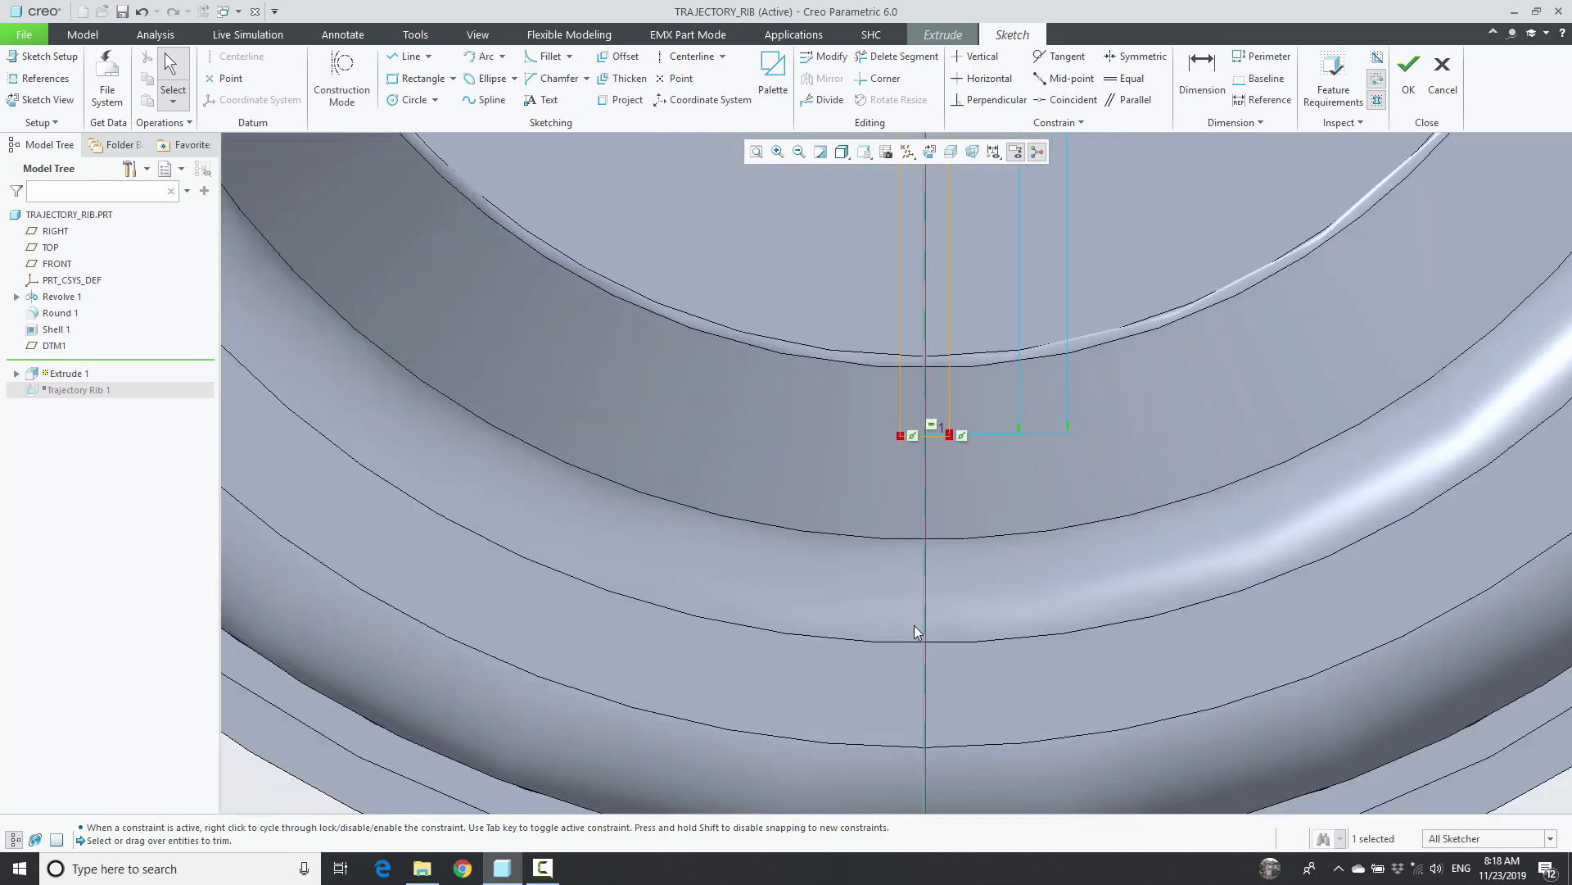
scroll(915, 626, "down", 2)
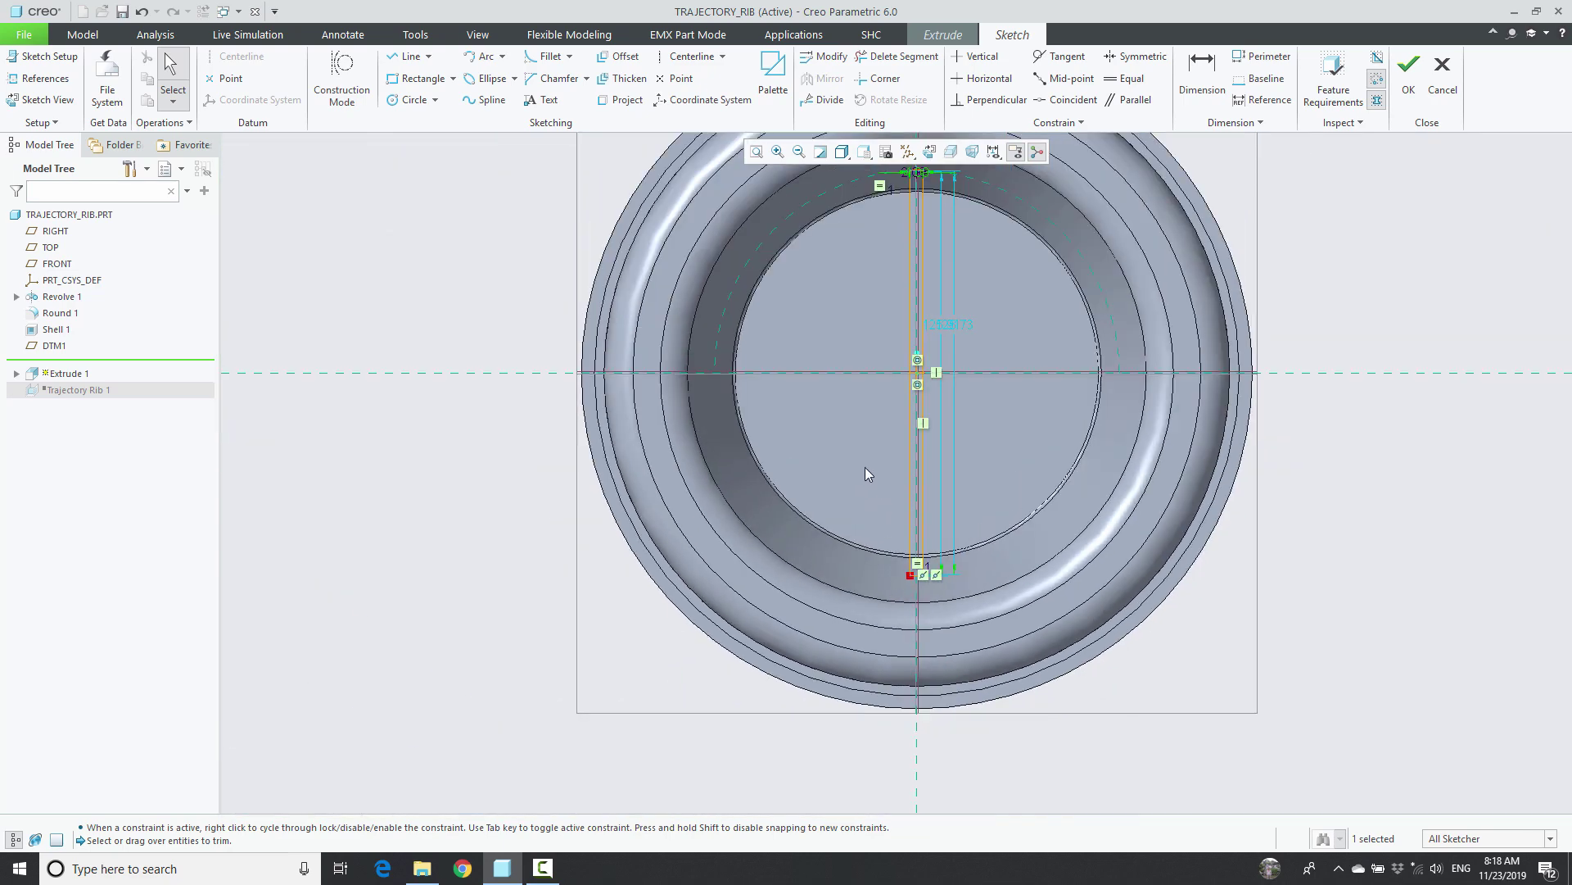
scroll(946, 536, "up", 1)
scroll(871, 559, "up", 2)
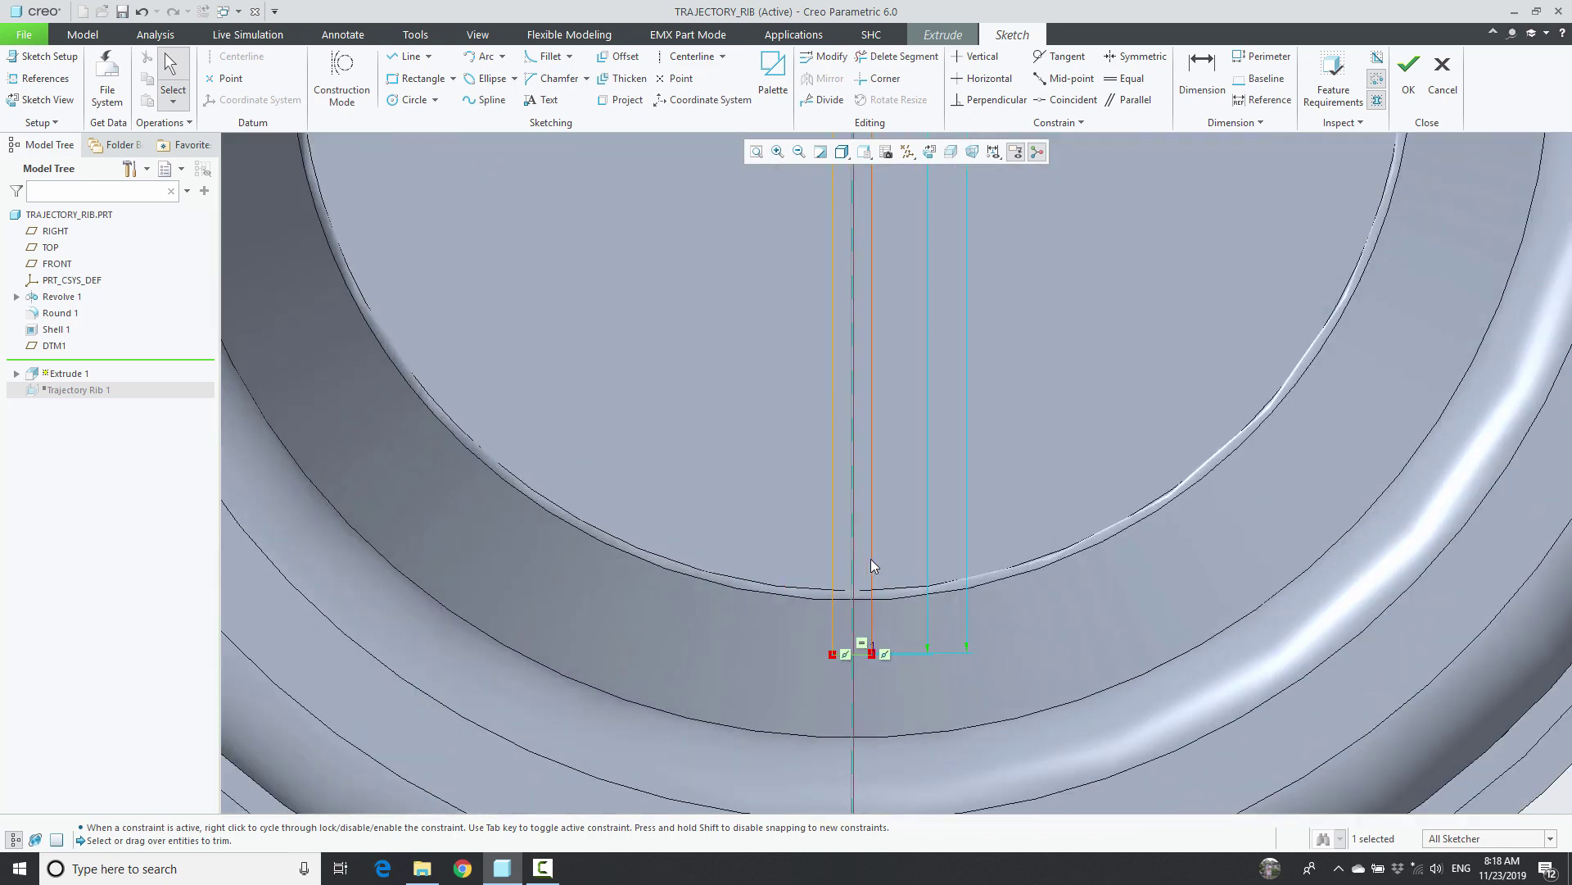
scroll(809, 683, "up", 1)
scroll(892, 603, "up", 3)
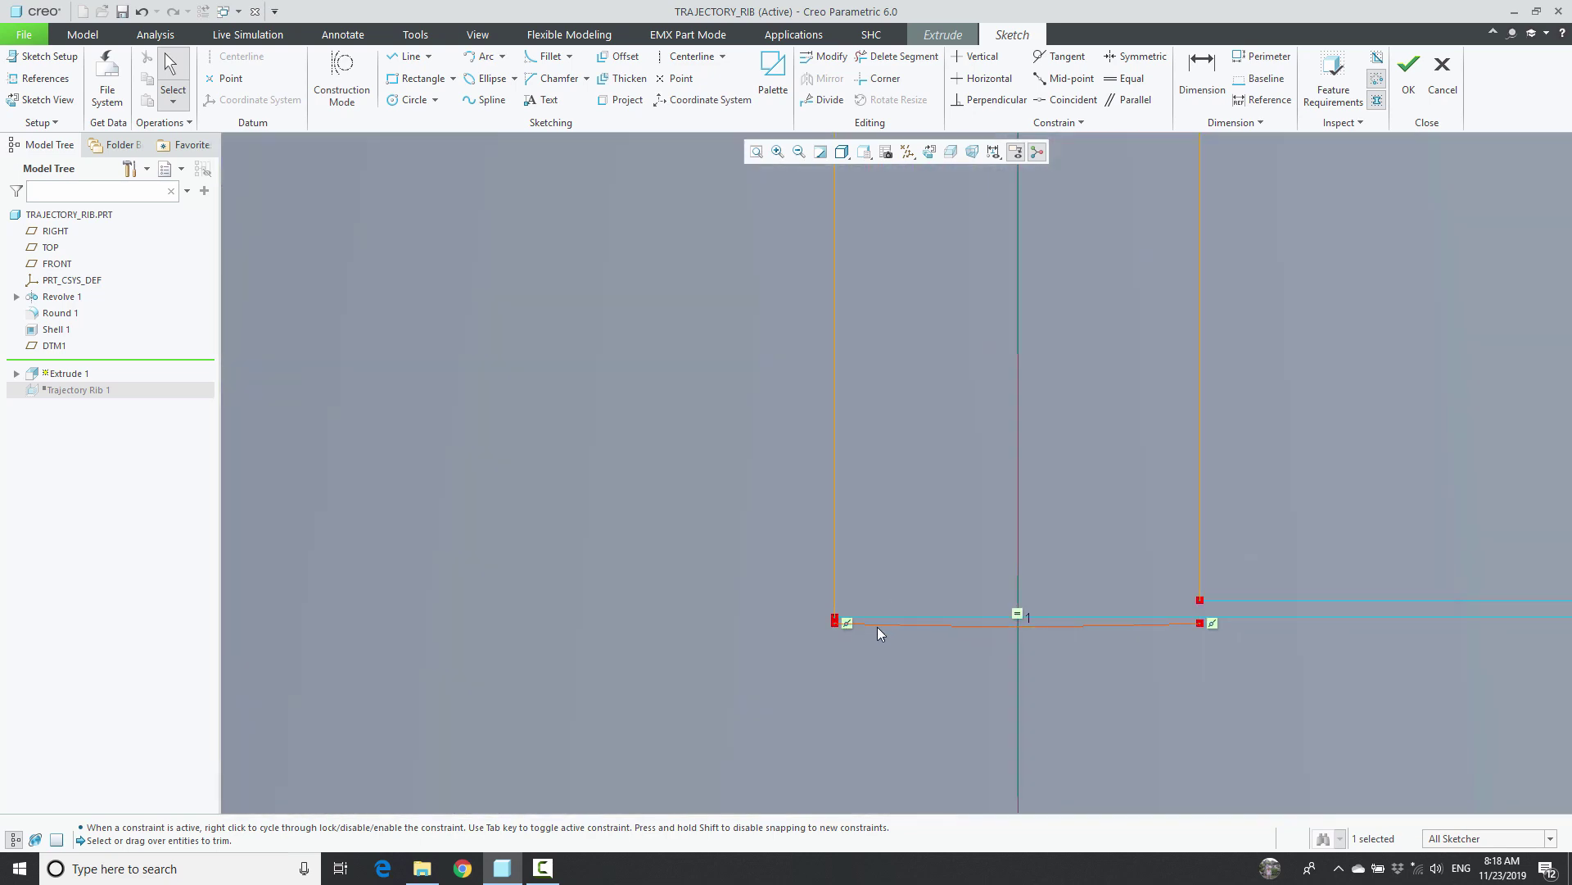
Corner-trim both bottom corners to close the section, finishing the sketch into a 65.02 extrude preview.
left_click(878, 79)
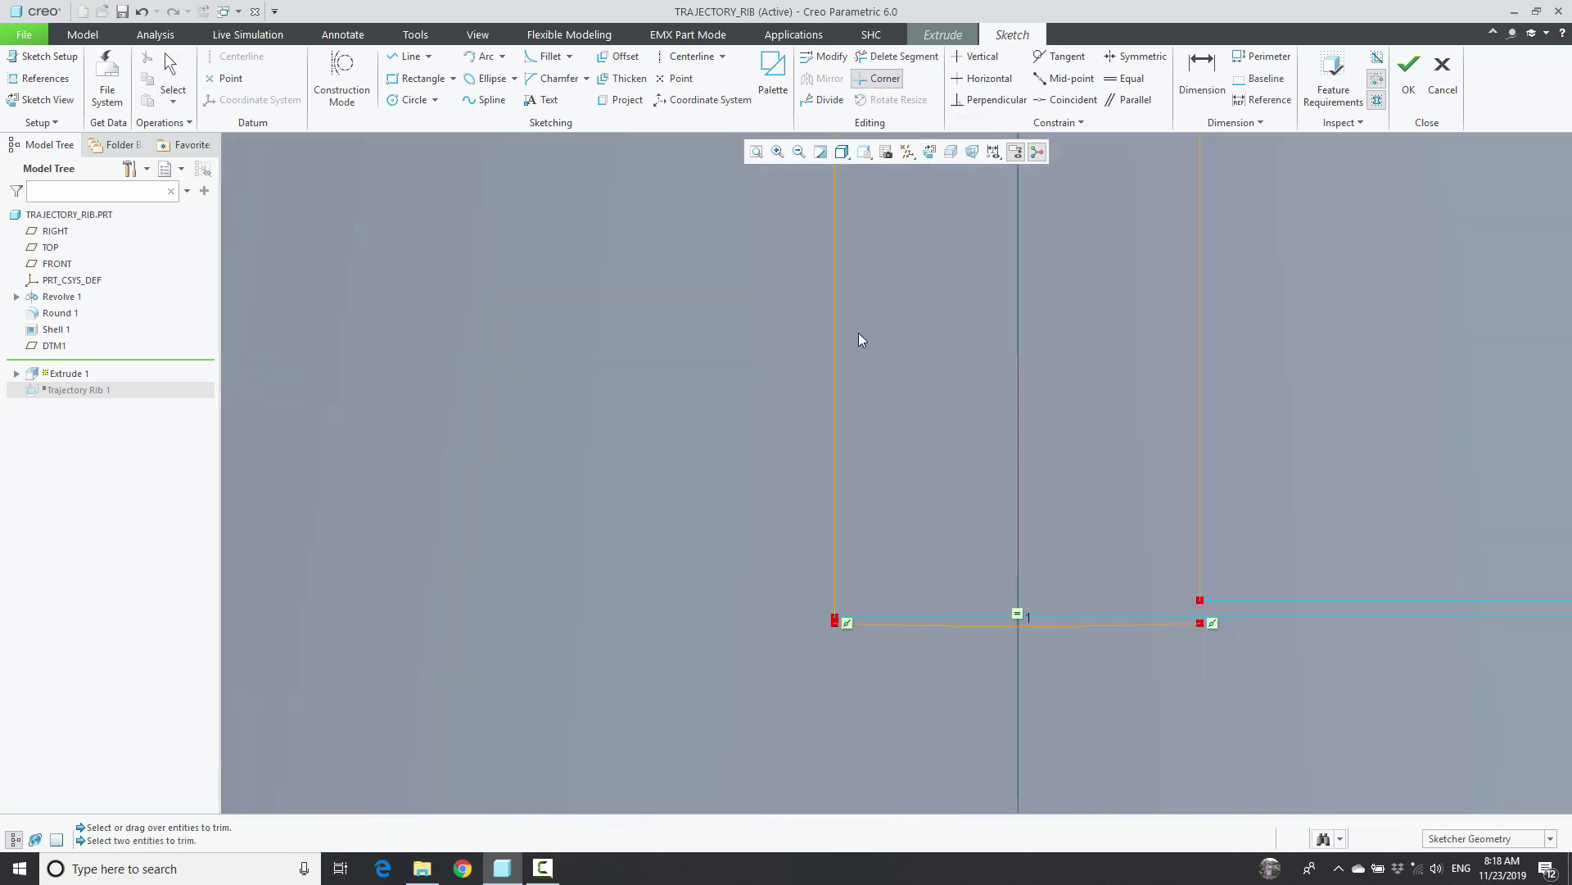
left_click(833, 523)
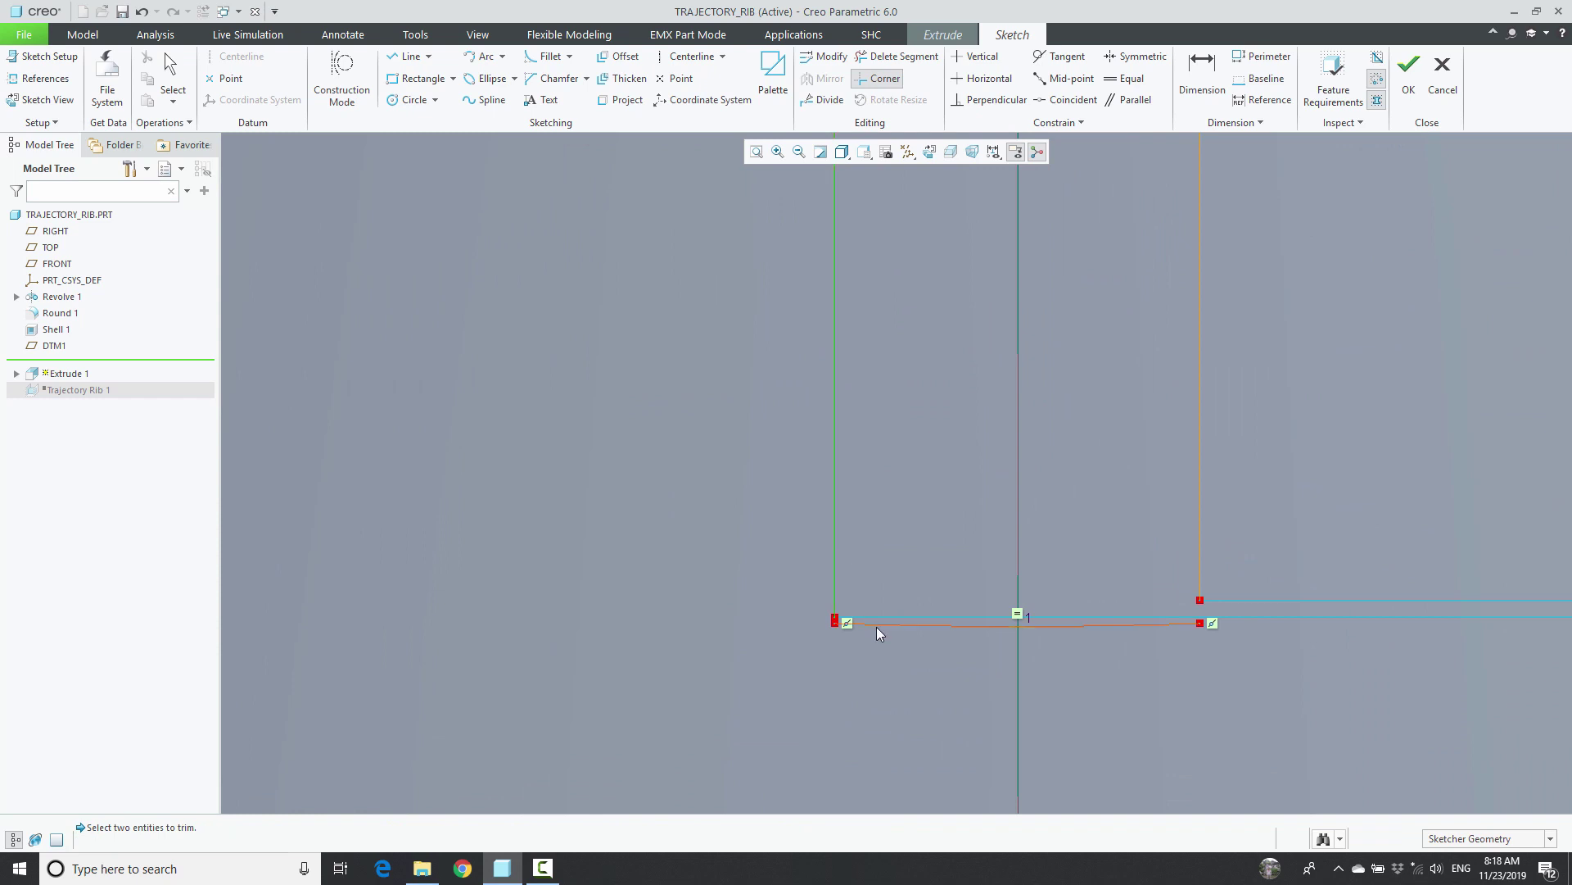
left_click(876, 625)
left_click(1196, 542)
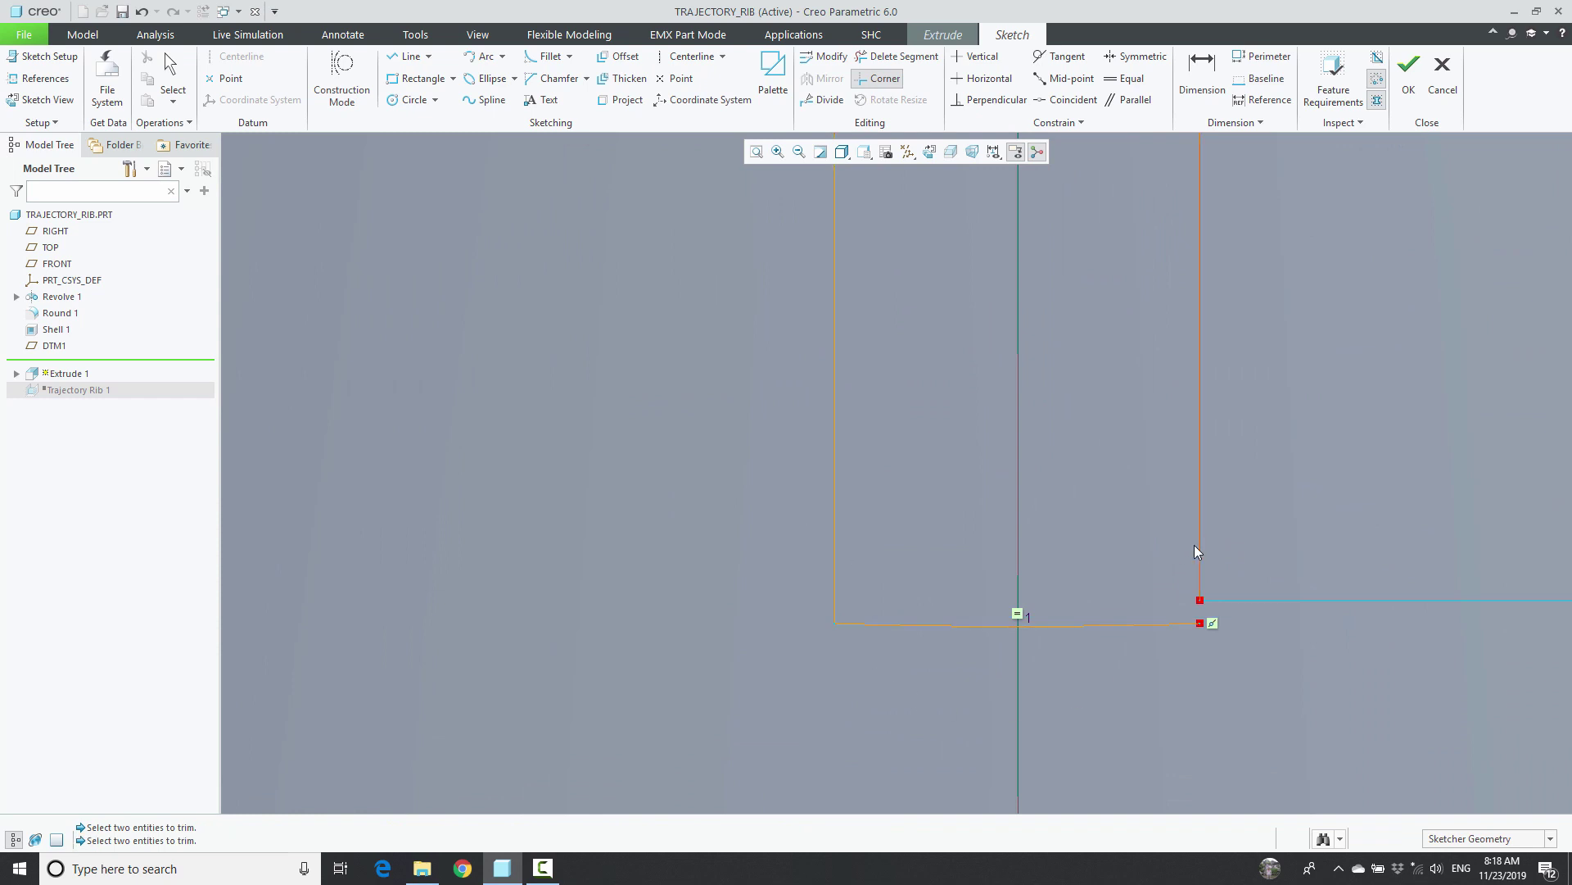
left_click(1157, 623)
middle_click(1090, 504)
scroll(858, 657, "down", 3)
scroll(858, 657, "down", 5)
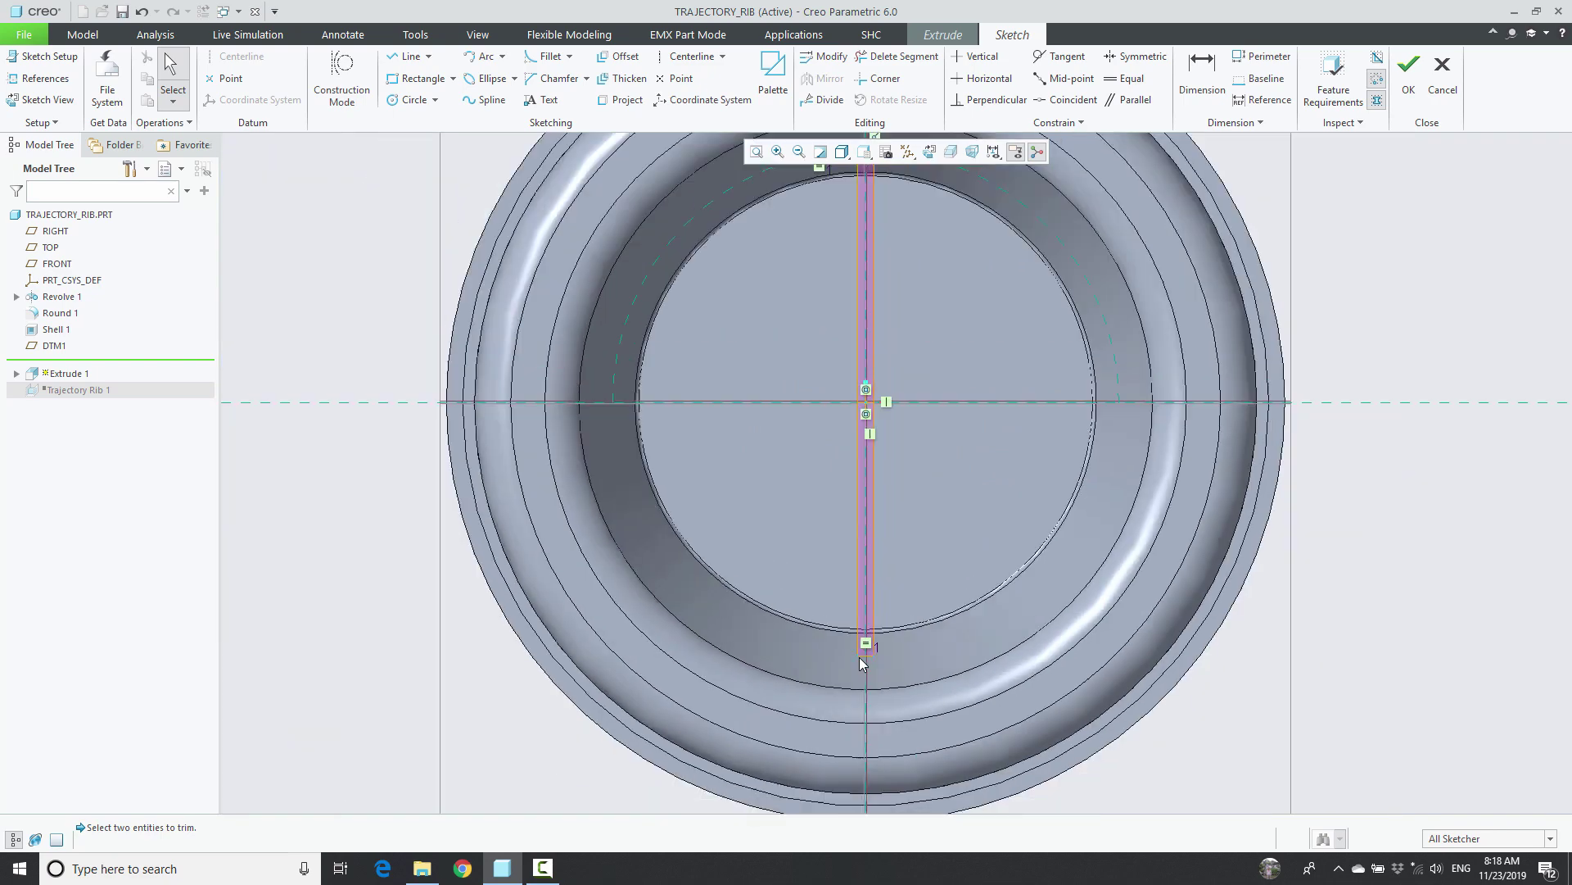
left_click(1409, 73)
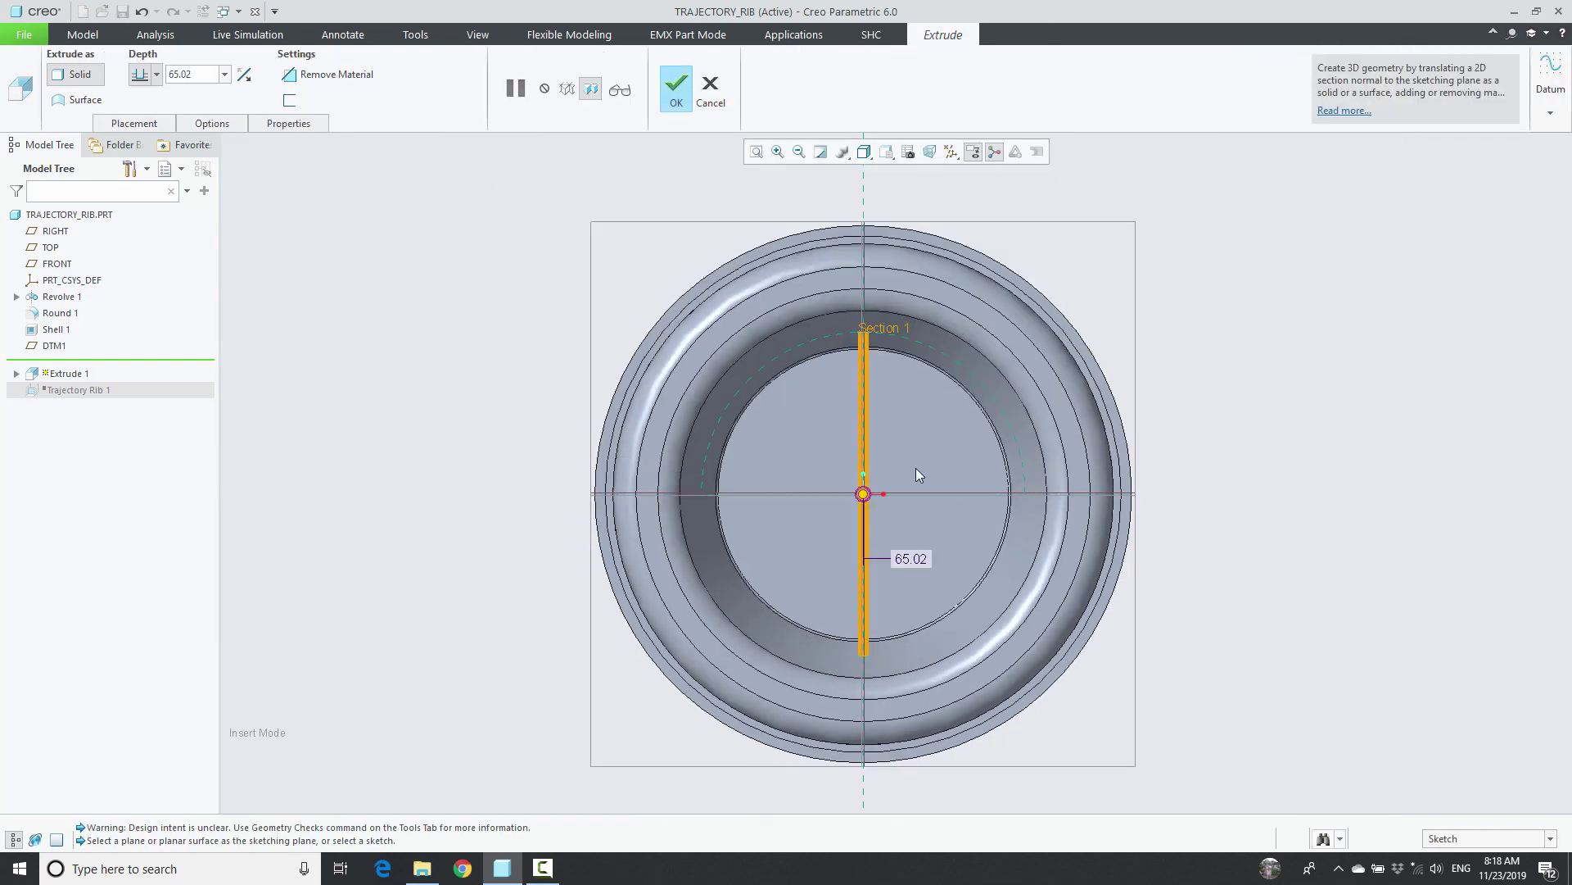
Flip the extrusion into the cup, set its depth to To Next, and confirm Extrude 1.
left_click(855, 467)
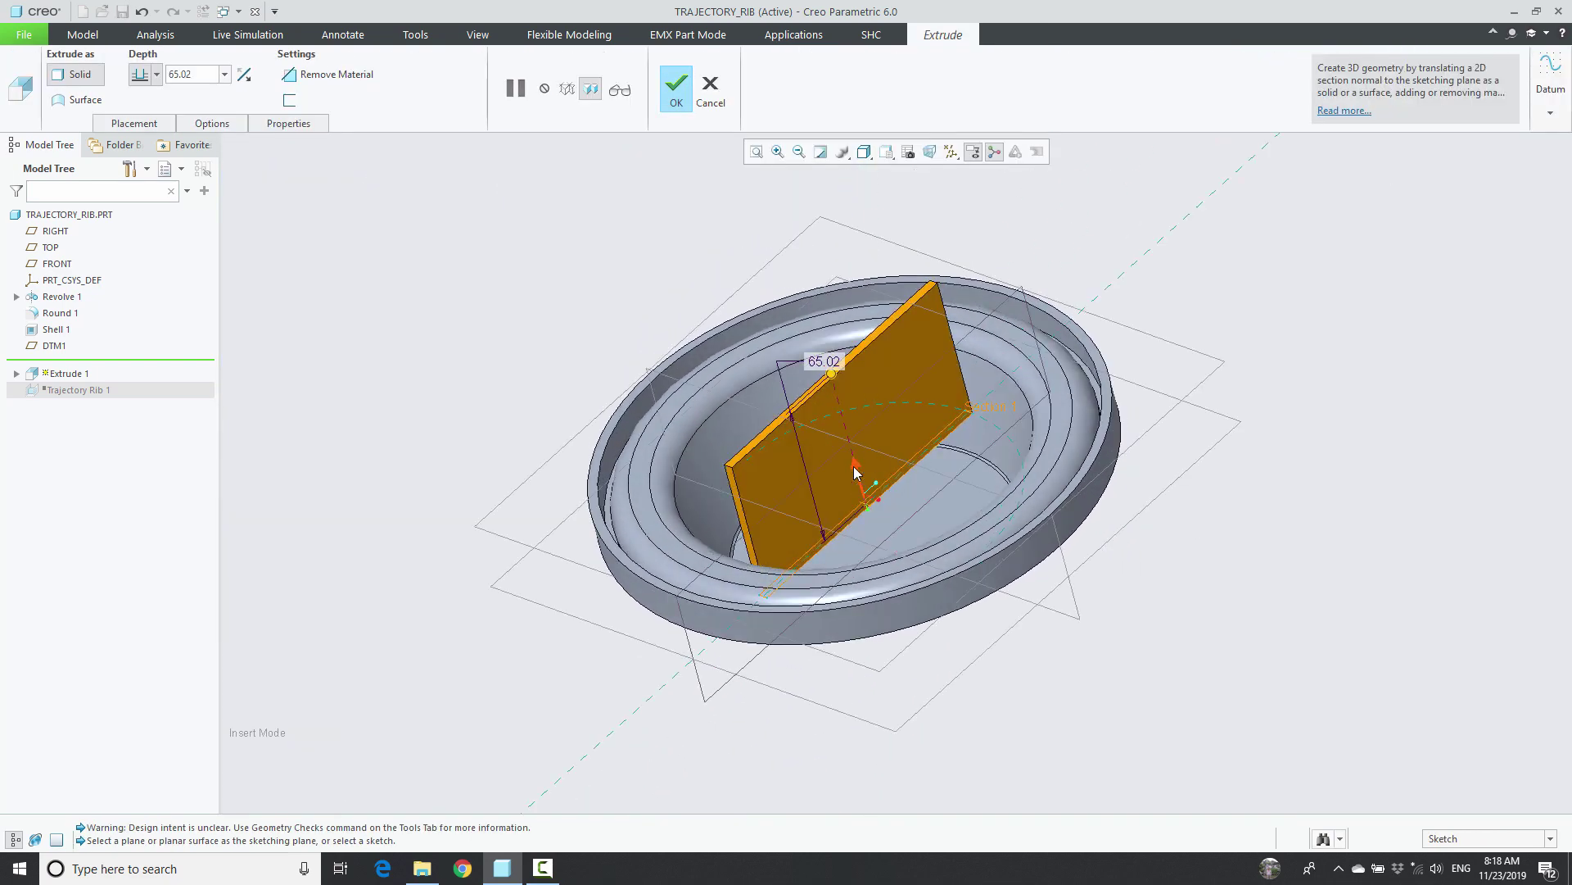
left_click(214, 124)
left_click(245, 191)
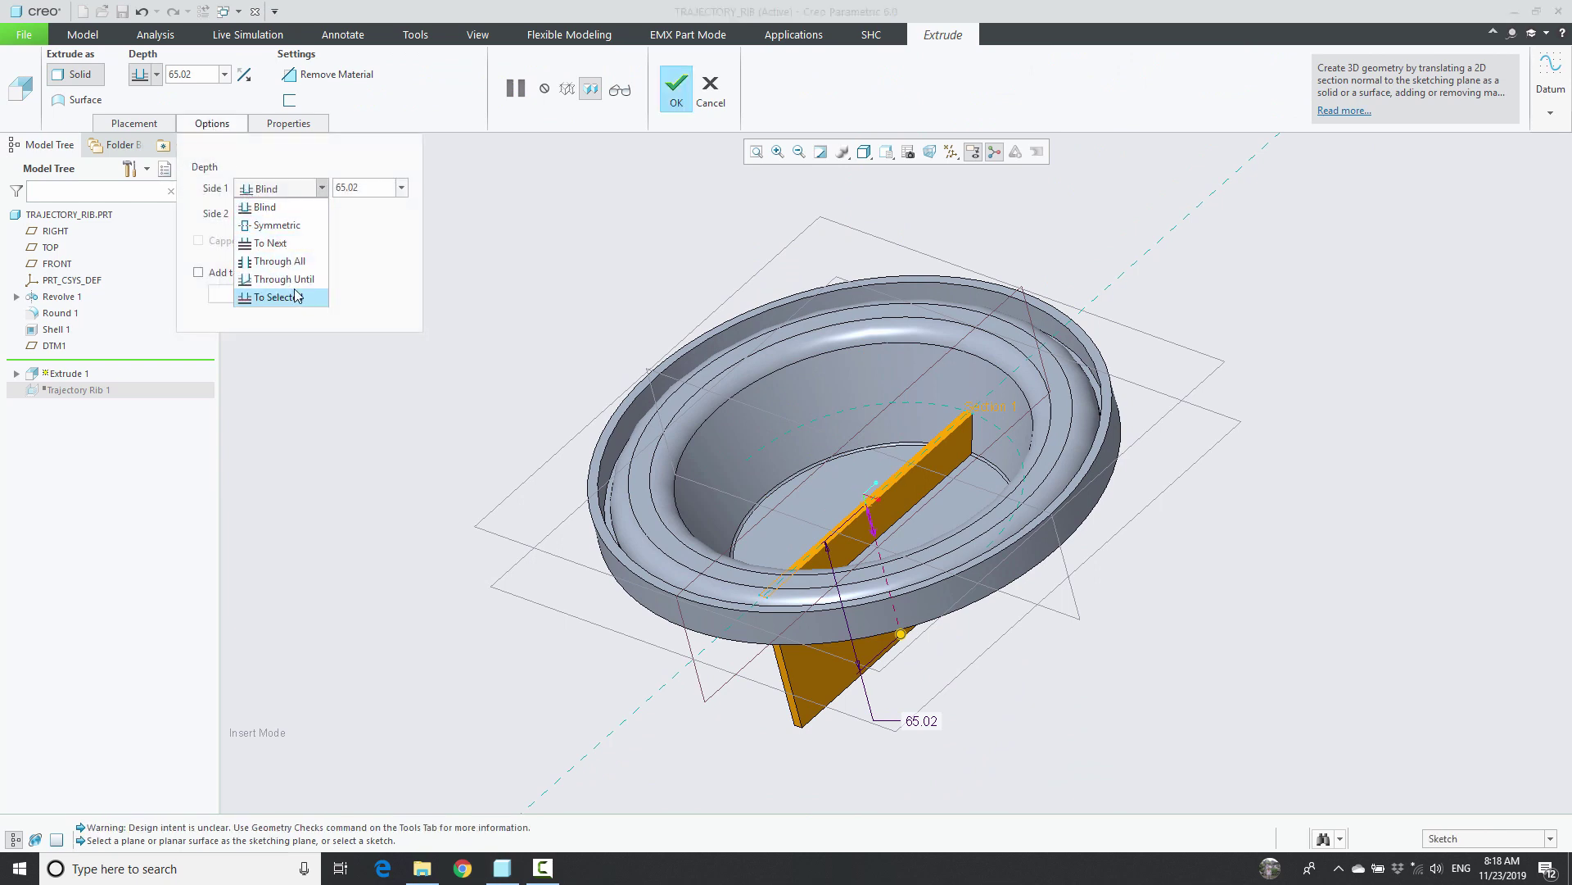
left_click(283, 244)
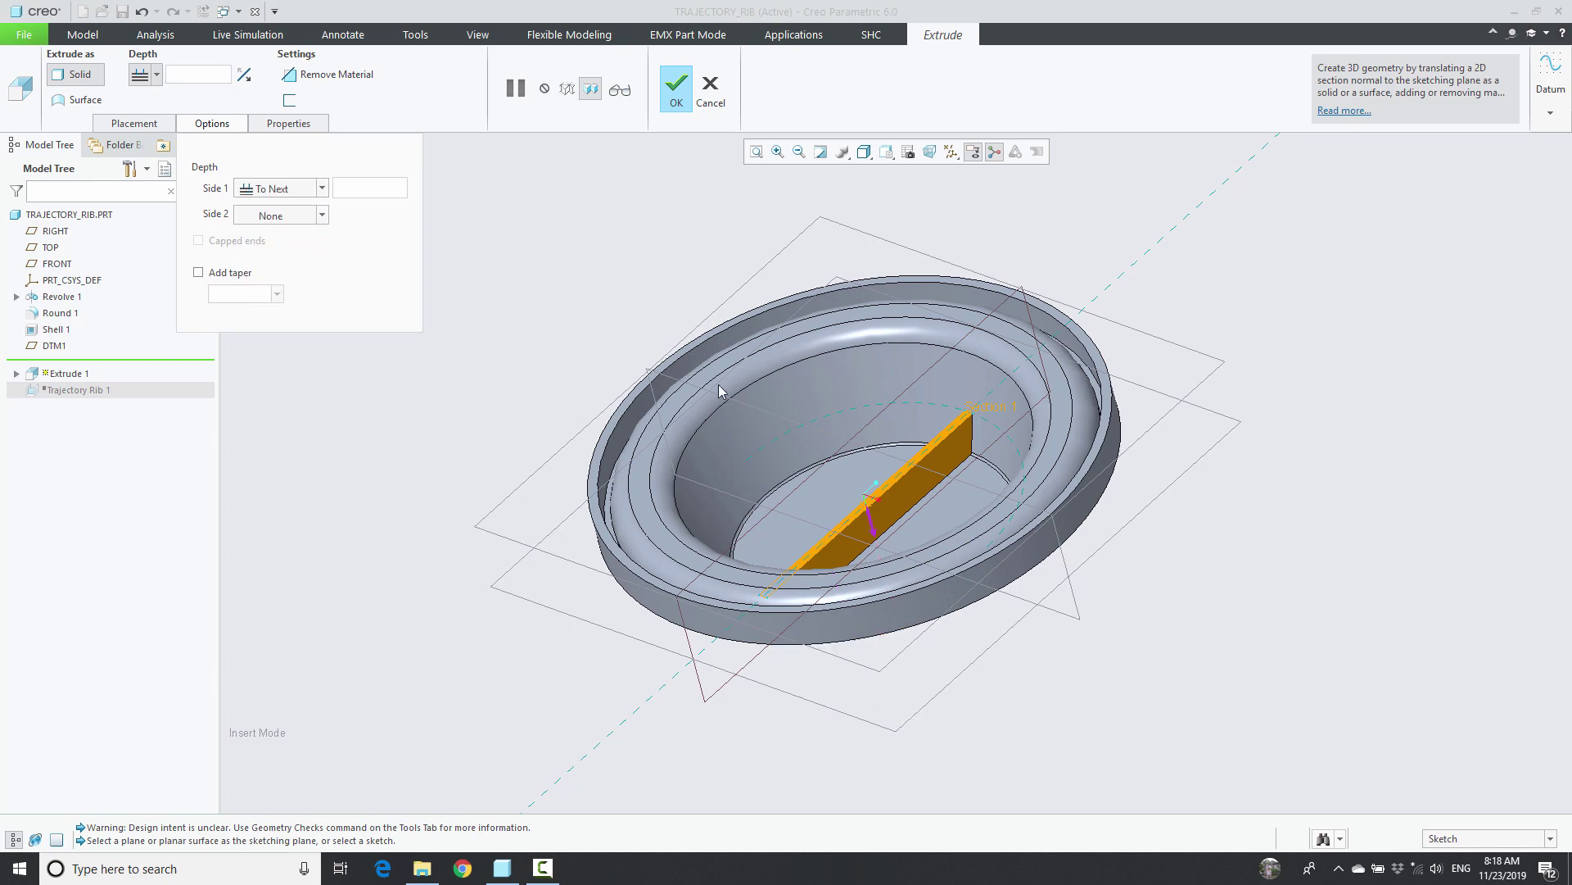
mouse_move(719, 385)
middle_mouse_down()
mouse_move(683, 346)
mouse_move(623, 337)
mouse_move(691, 395)
middle_mouse_up()
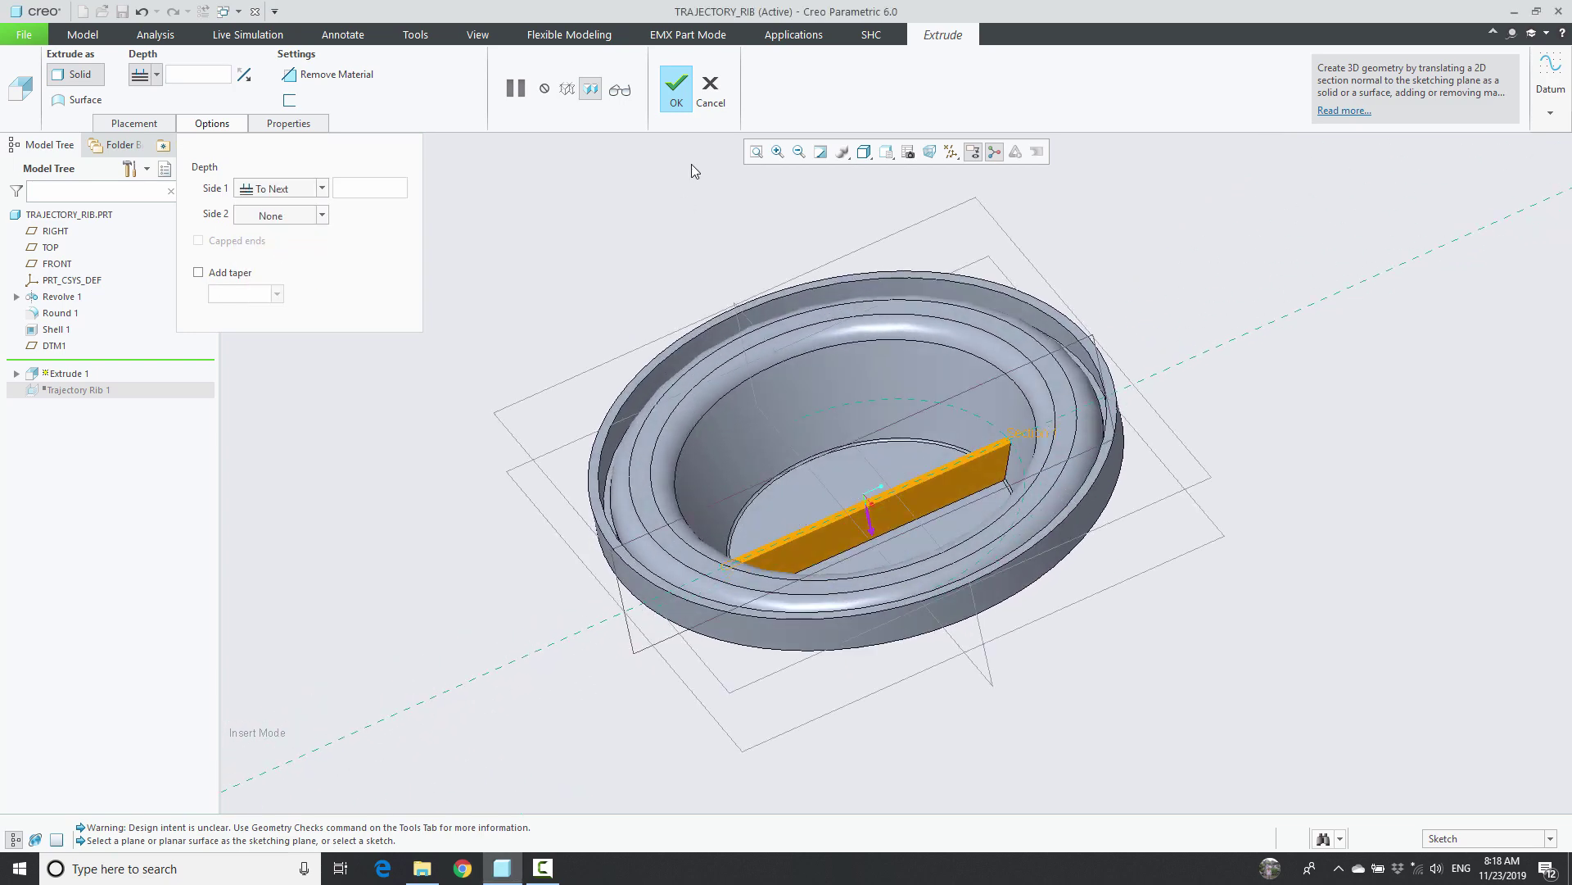
left_click(677, 89)
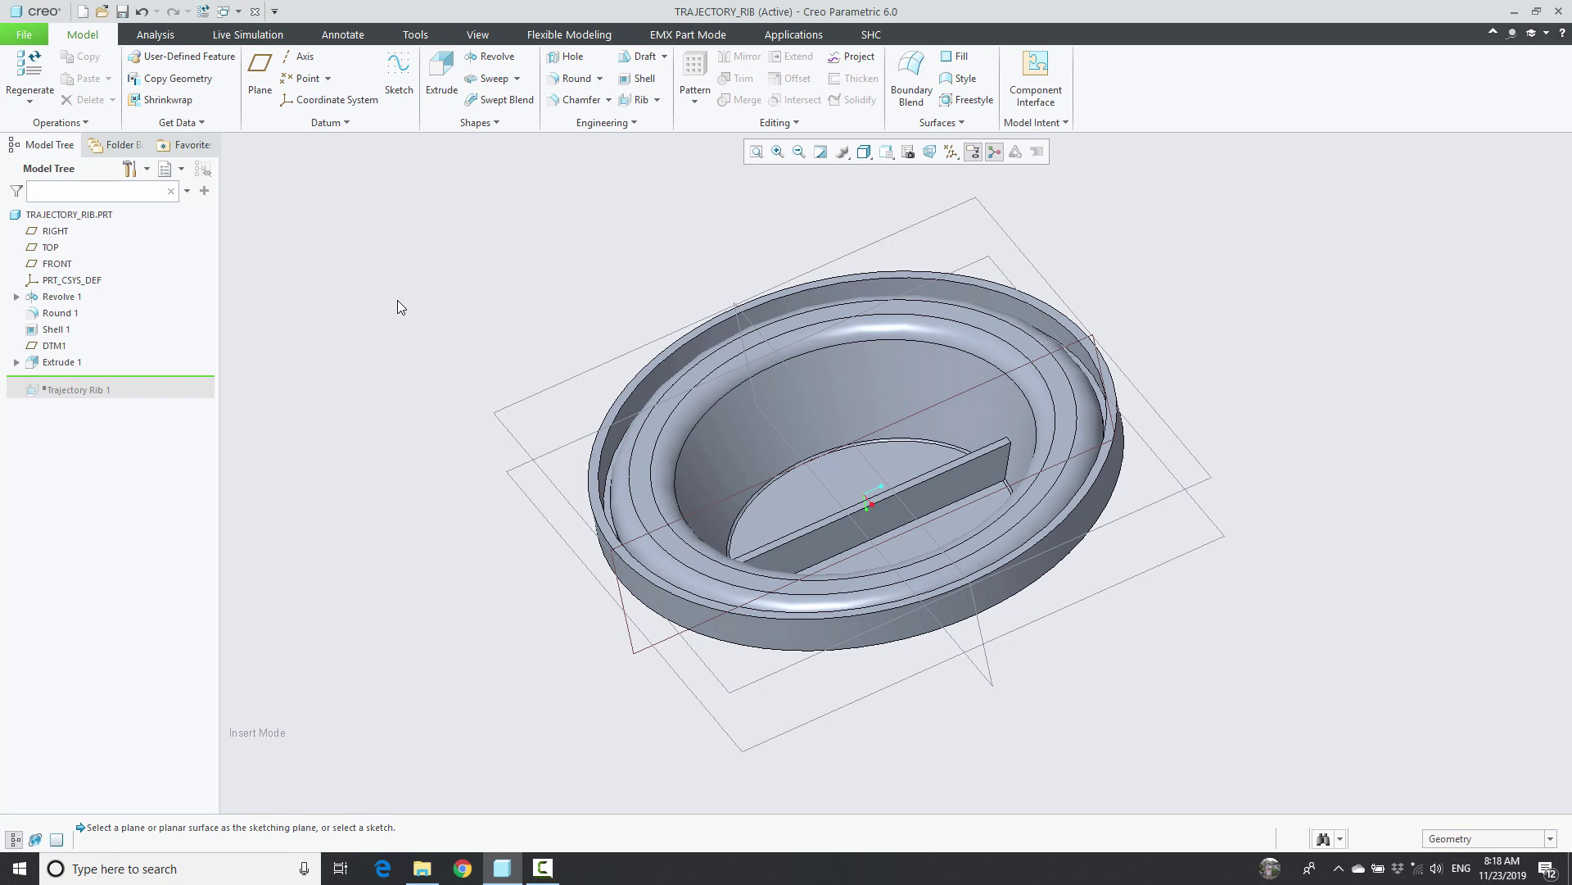
mouse_move(458, 436)
middle_mouse_down()
mouse_move(428, 452)
mouse_move(445, 465)
middle_mouse_up()
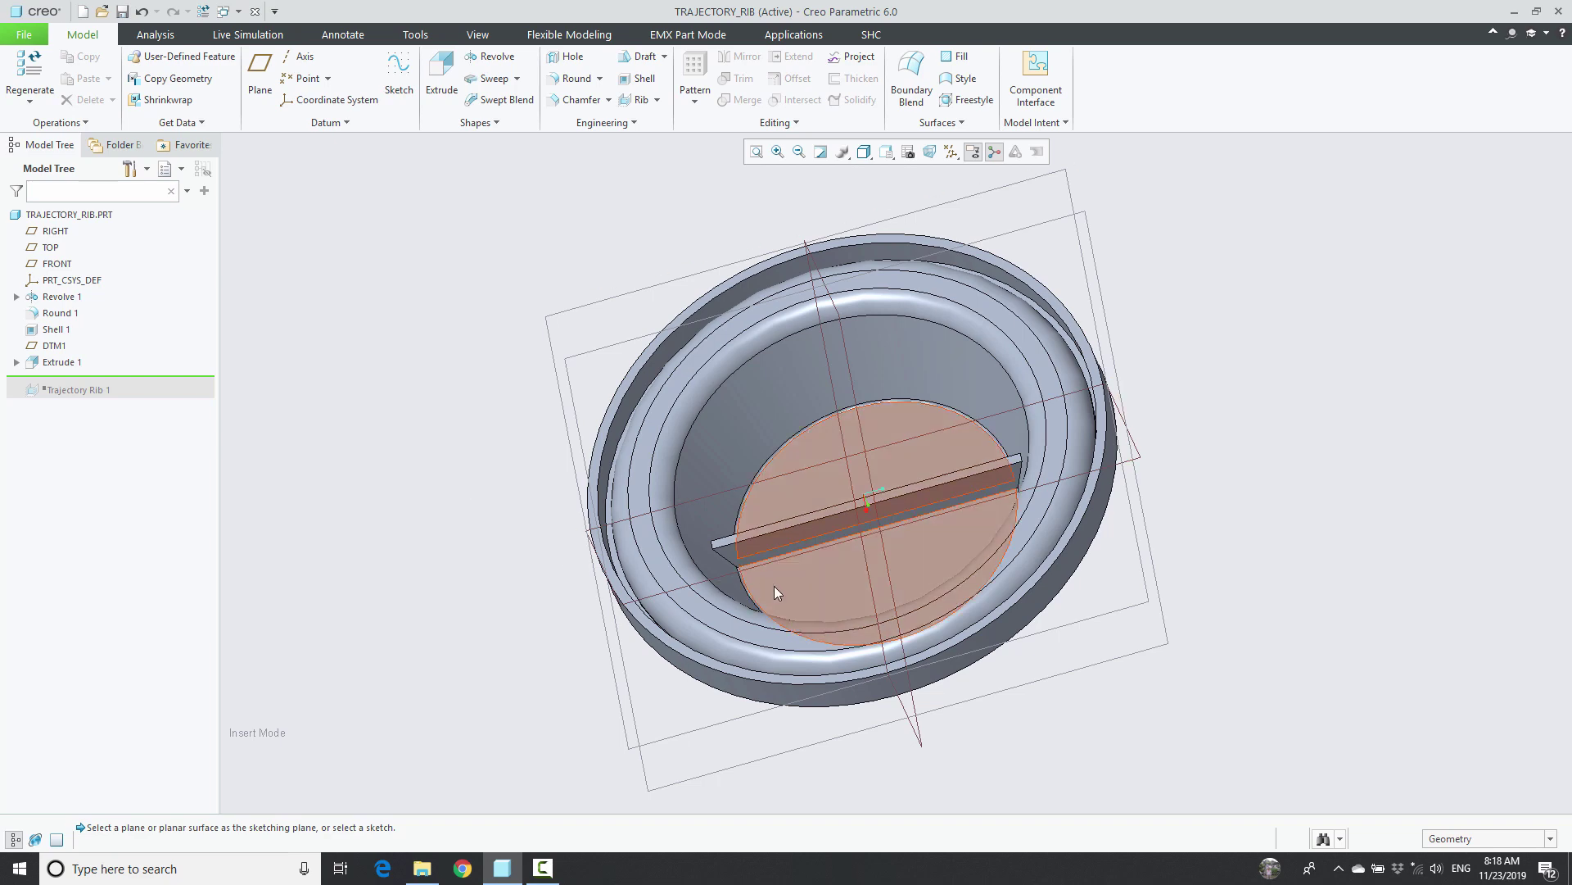
mouse_move(774, 586)
middle_mouse_down()
mouse_move(780, 485)
mouse_move(730, 459)
mouse_move(796, 530)
mouse_move(783, 563)
middle_mouse_up()
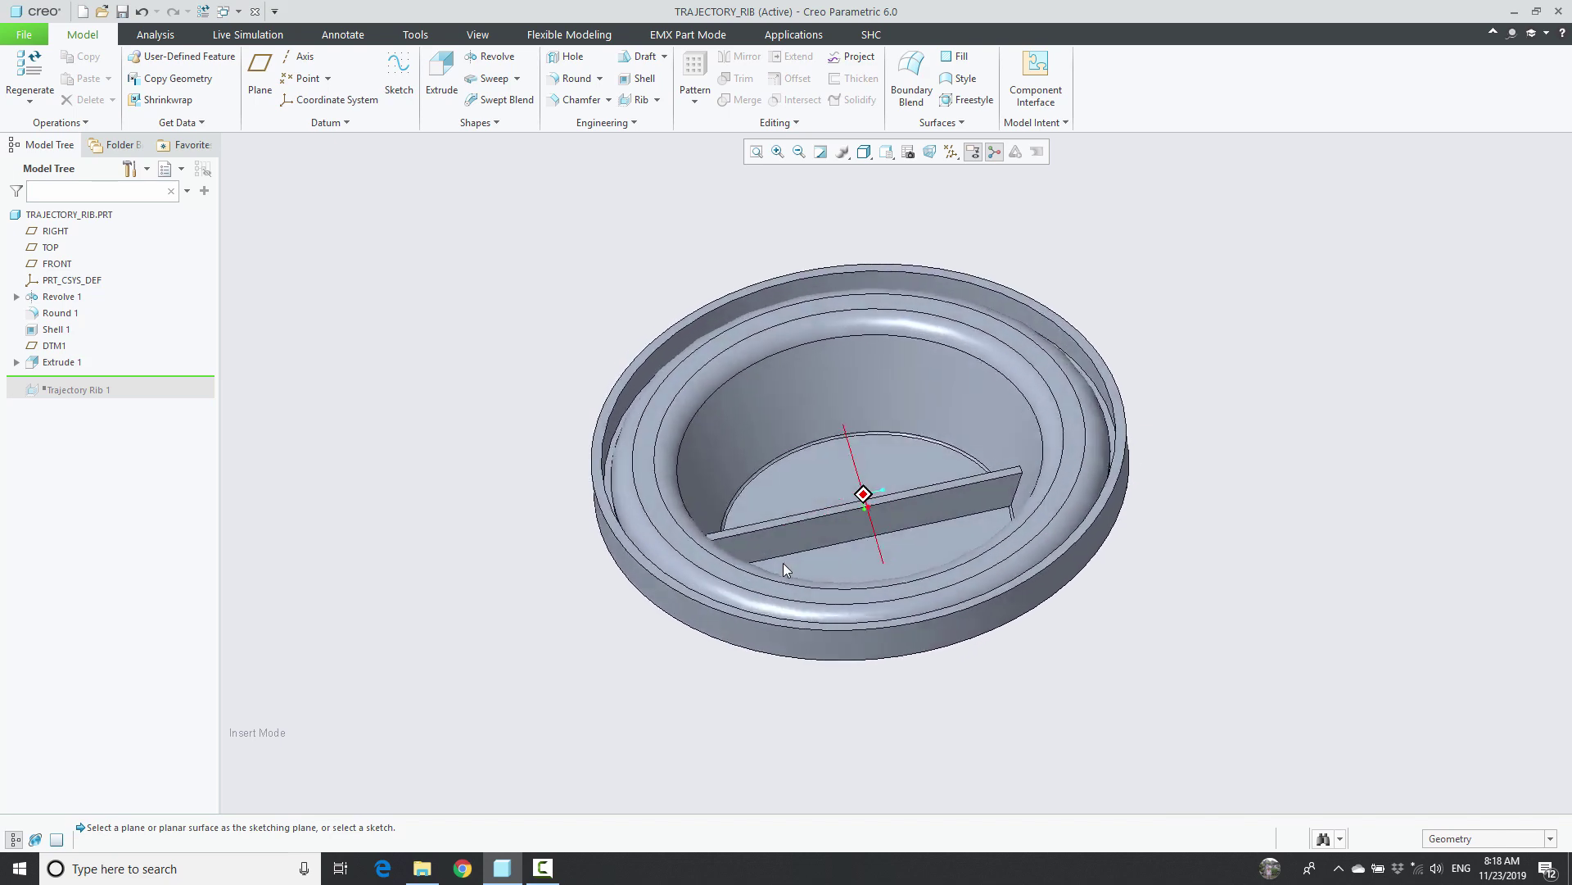
key("ctrl+d")
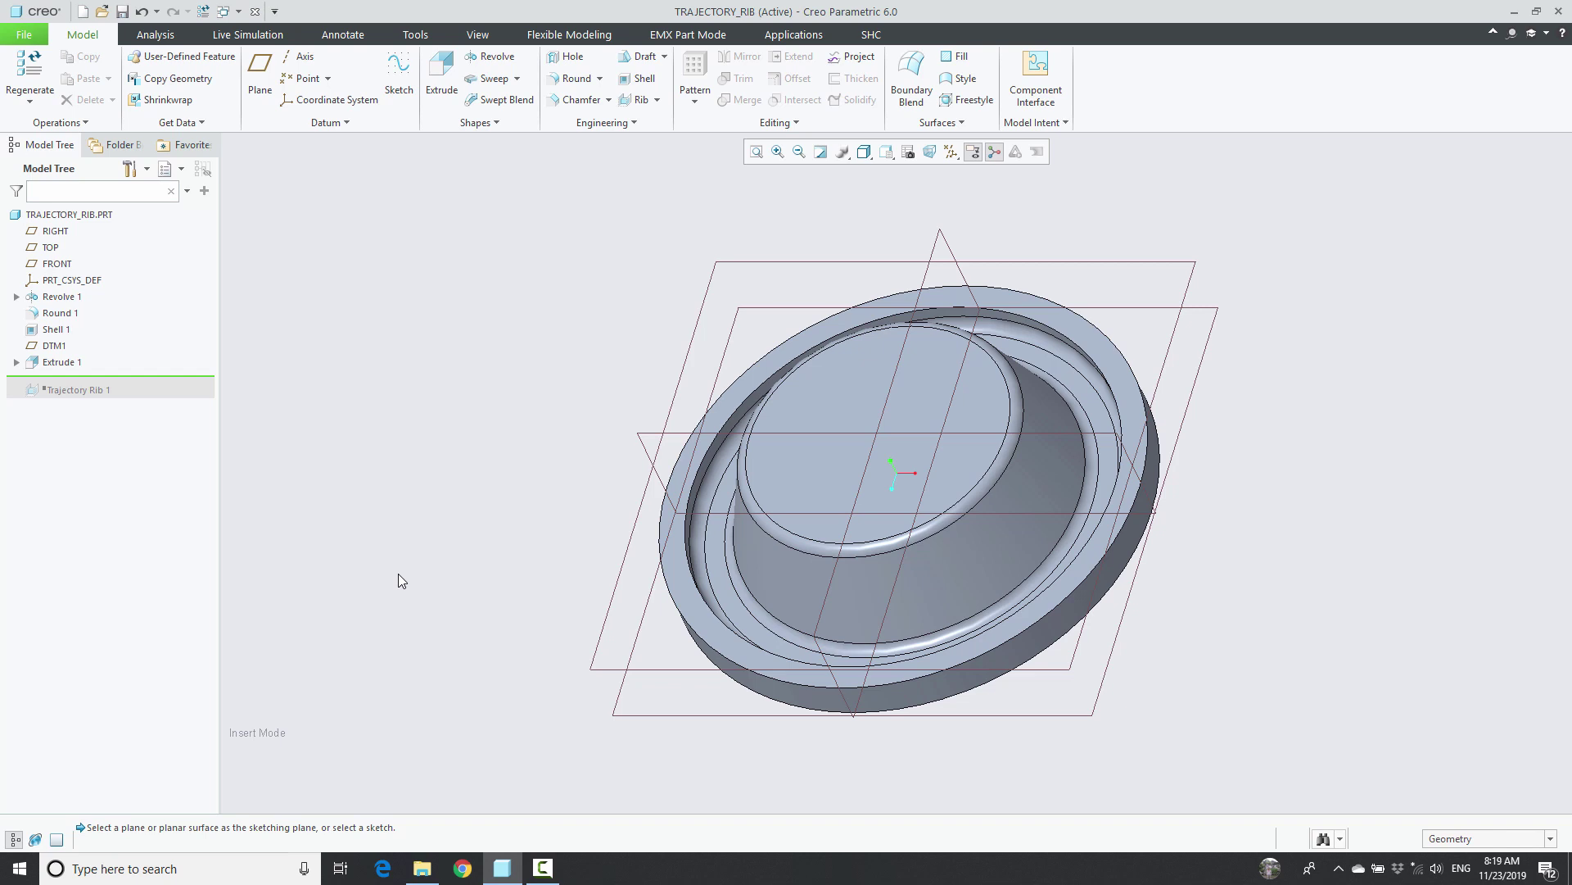
scroll(534, 508, "down", 1)
scroll(537, 508, "down", 2)
scroll(602, 540, "down", 2)
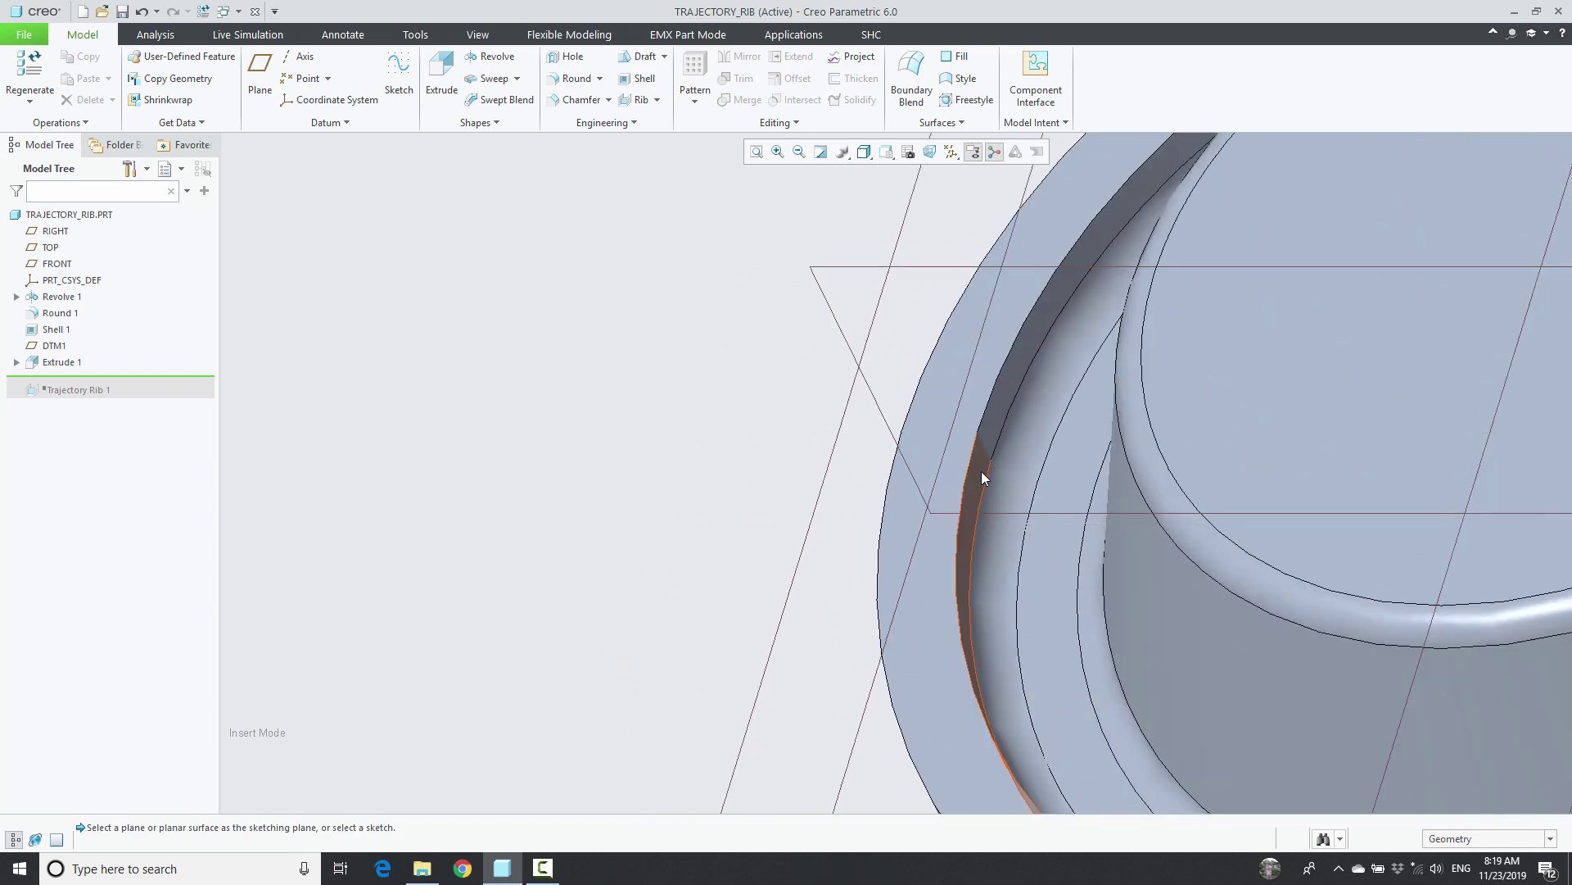
scroll(899, 496, "up", 2)
scroll(867, 486, "up", 2)
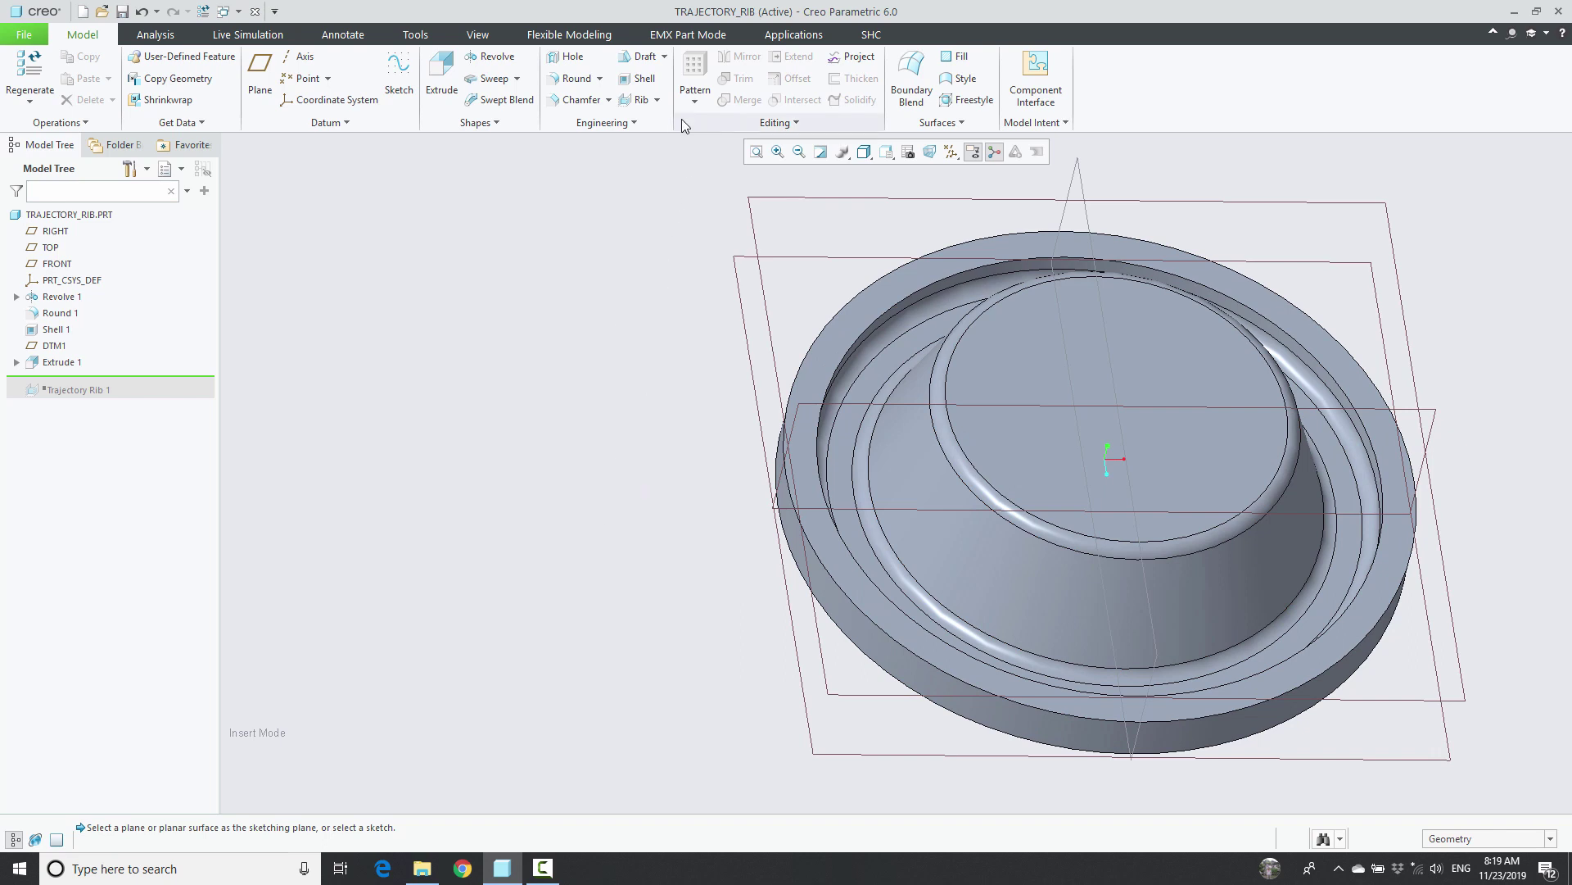
Start a profile rib sketched on the FRONT plane.
left_click(657, 99)
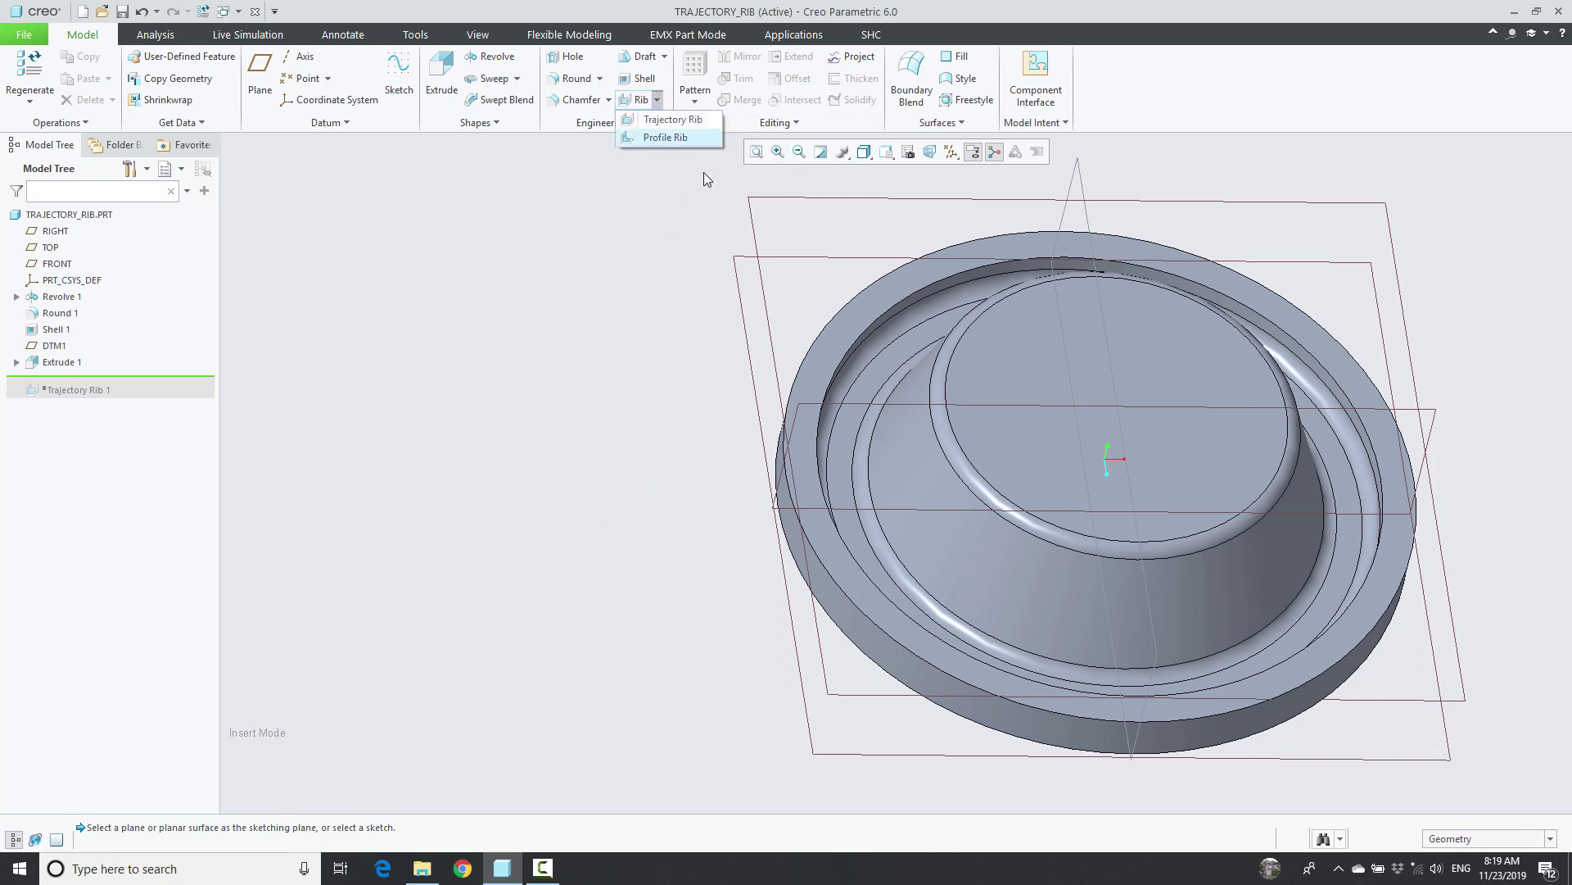
left_click(644, 140)
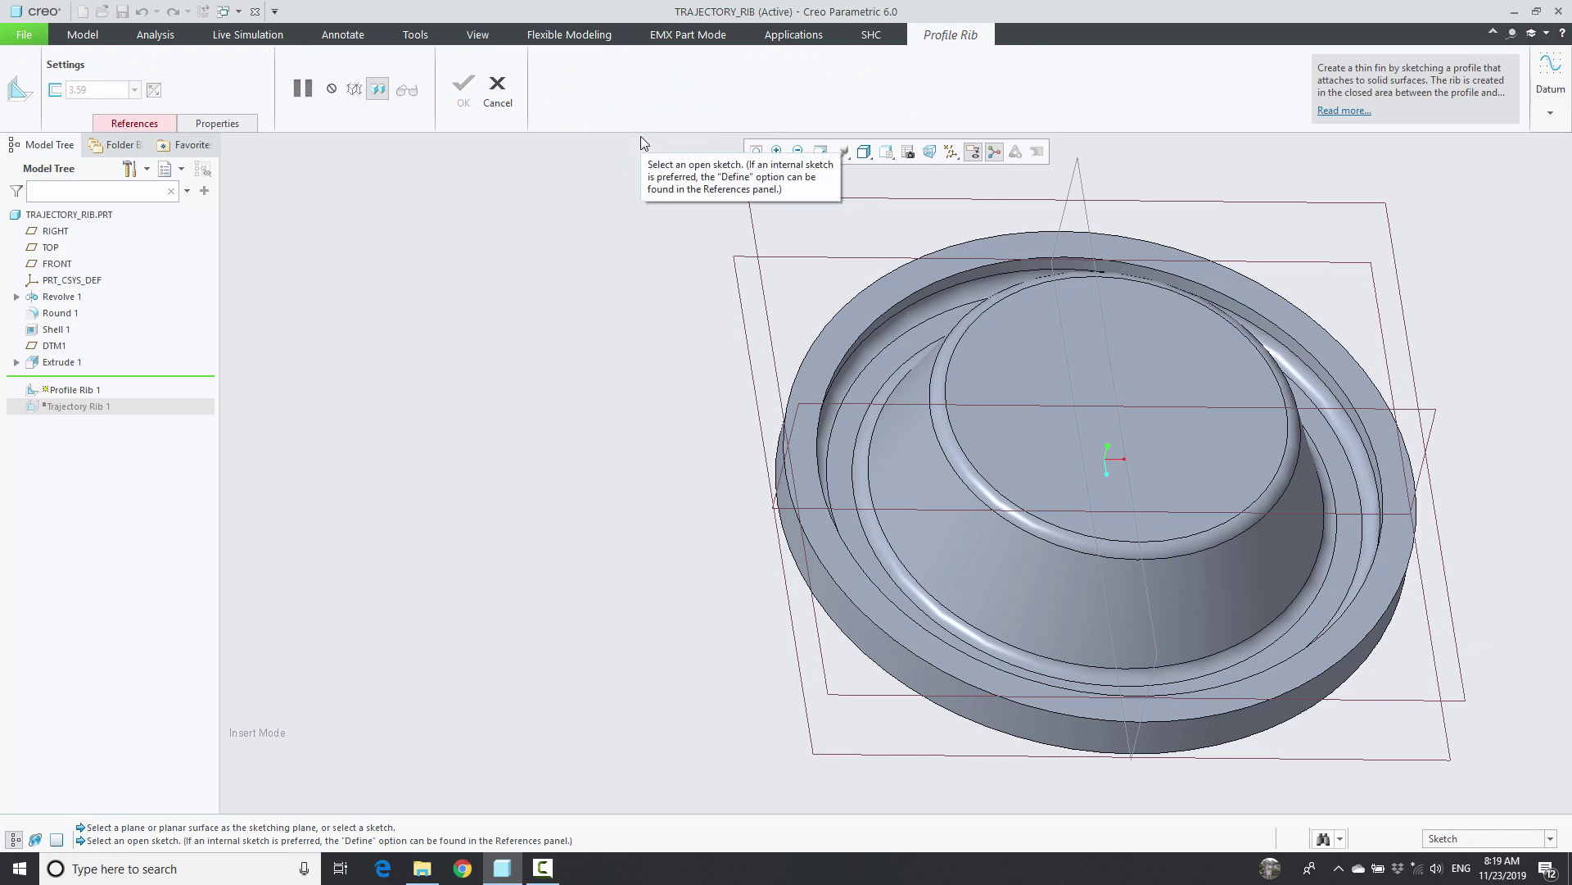
left_click(799, 416)
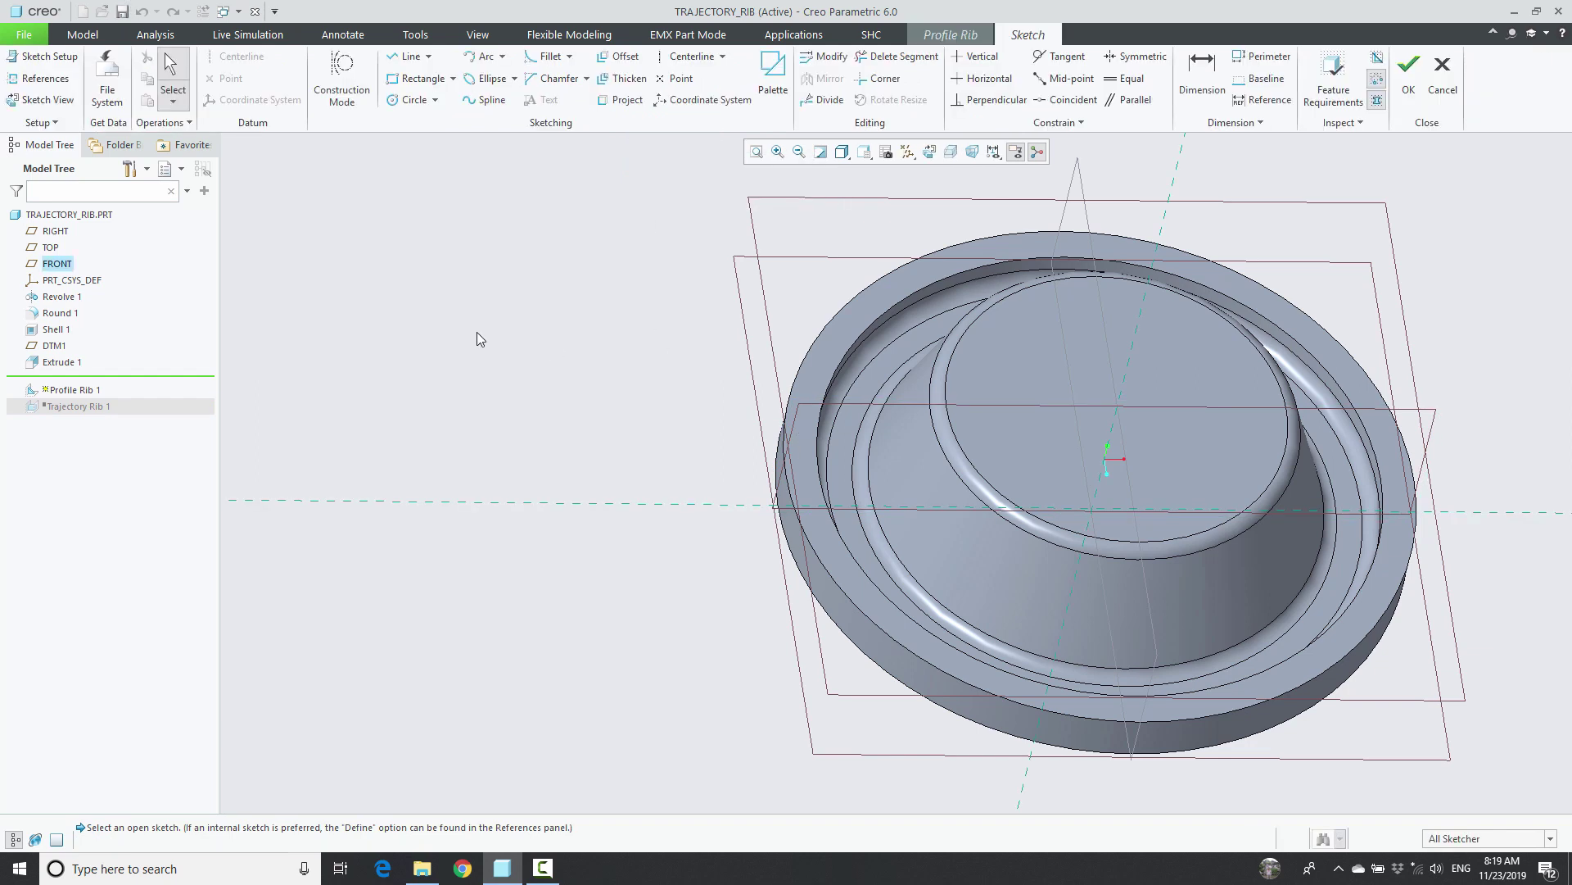
Add the groove edge and cup surface as sketch references, then orient the sketch face-on.
left_click(38, 82)
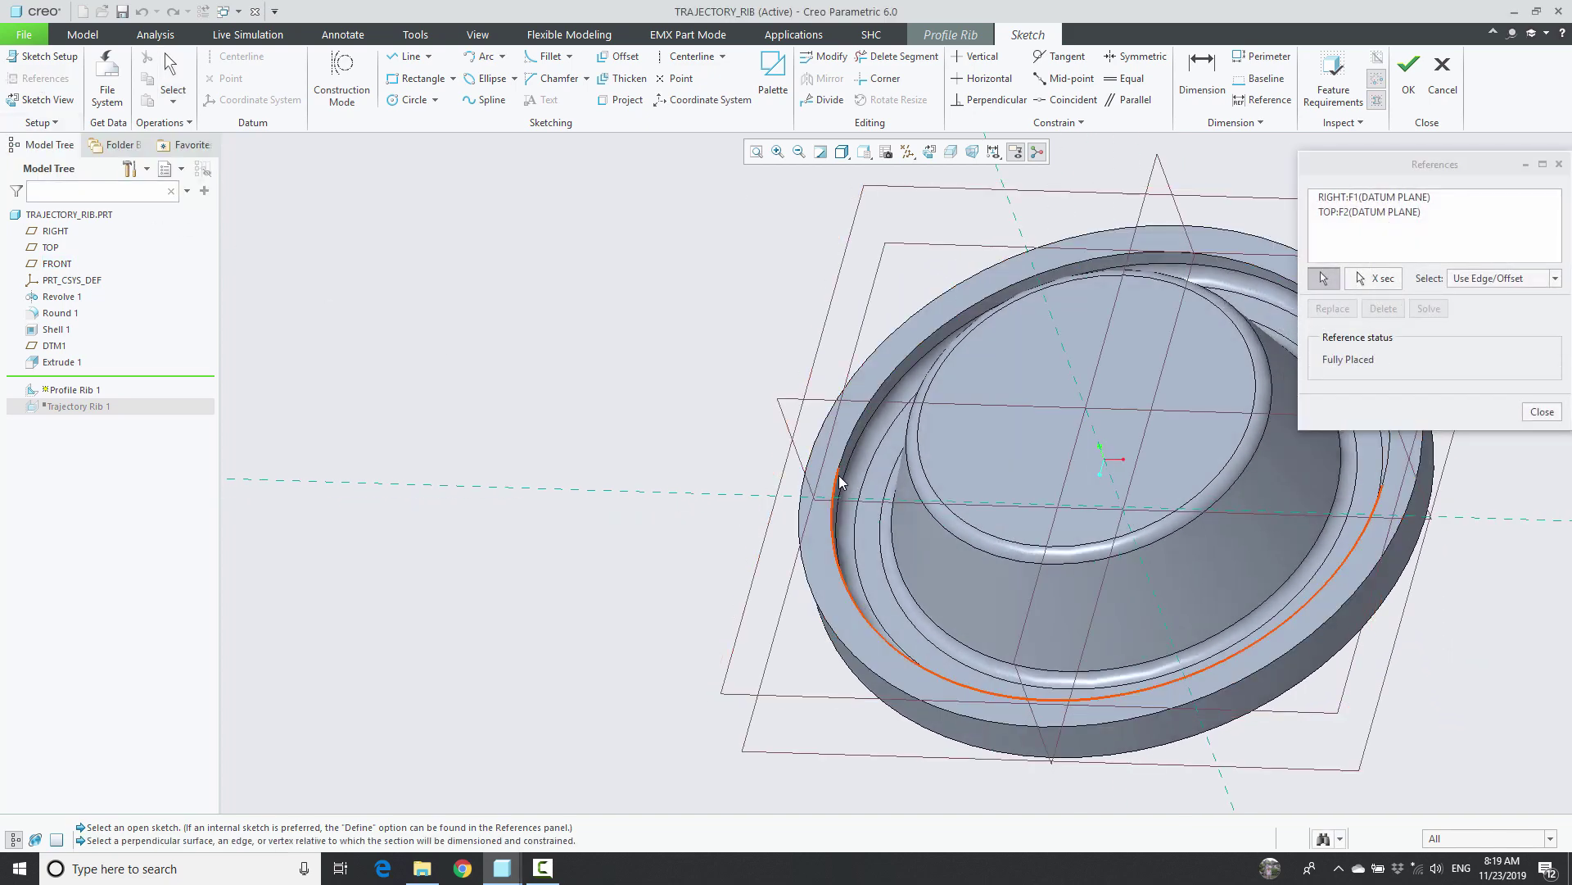
left_click(839, 475)
middle_click_drag(738, 446, 829, 453)
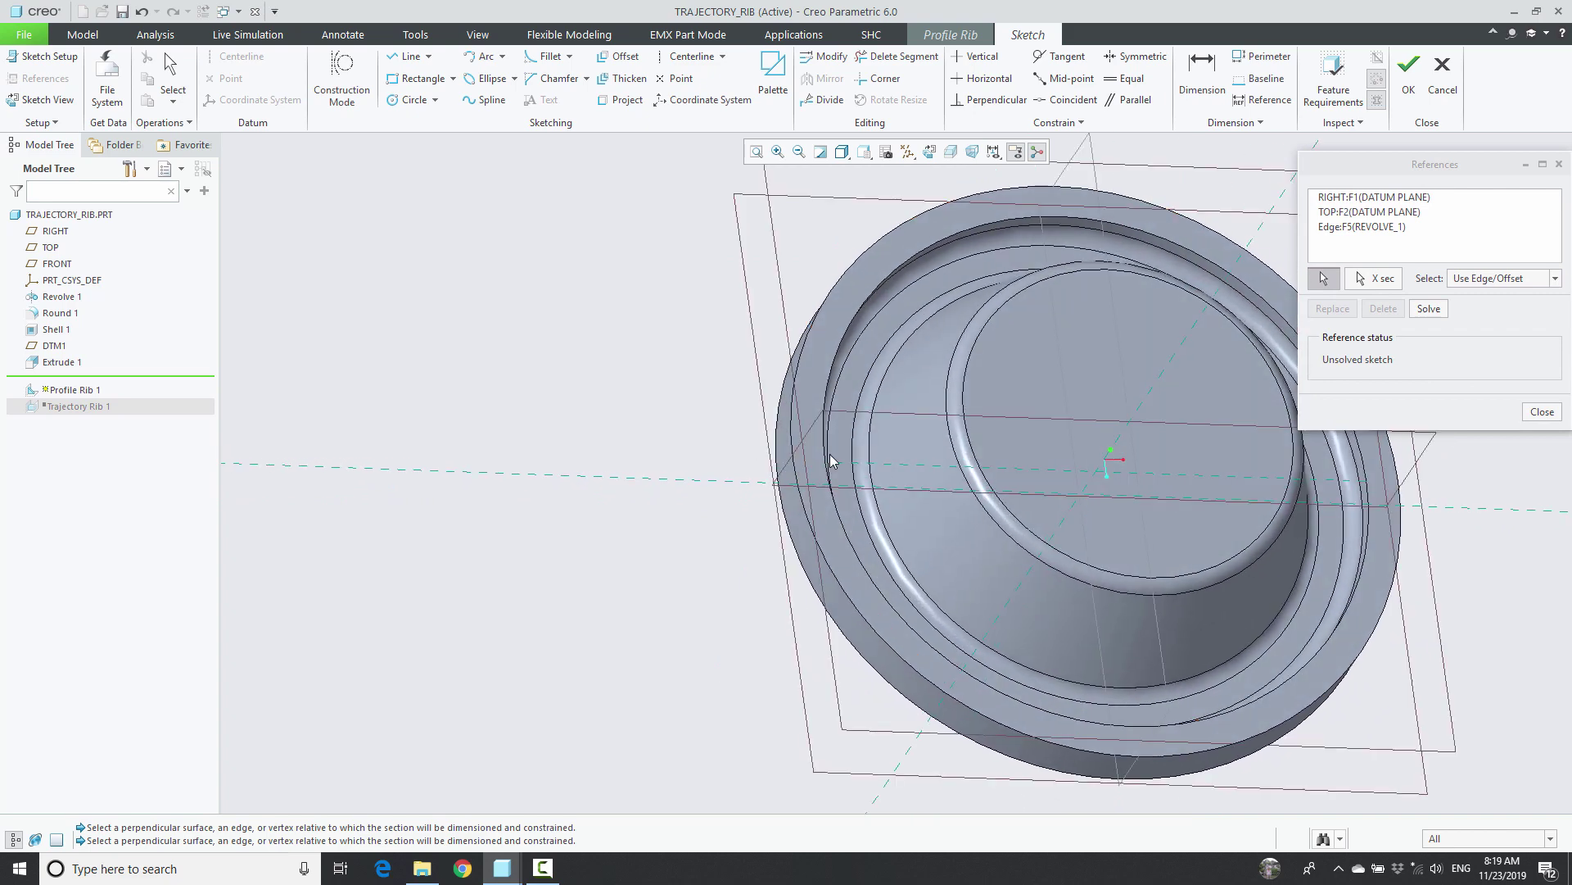
left_click(1376, 279)
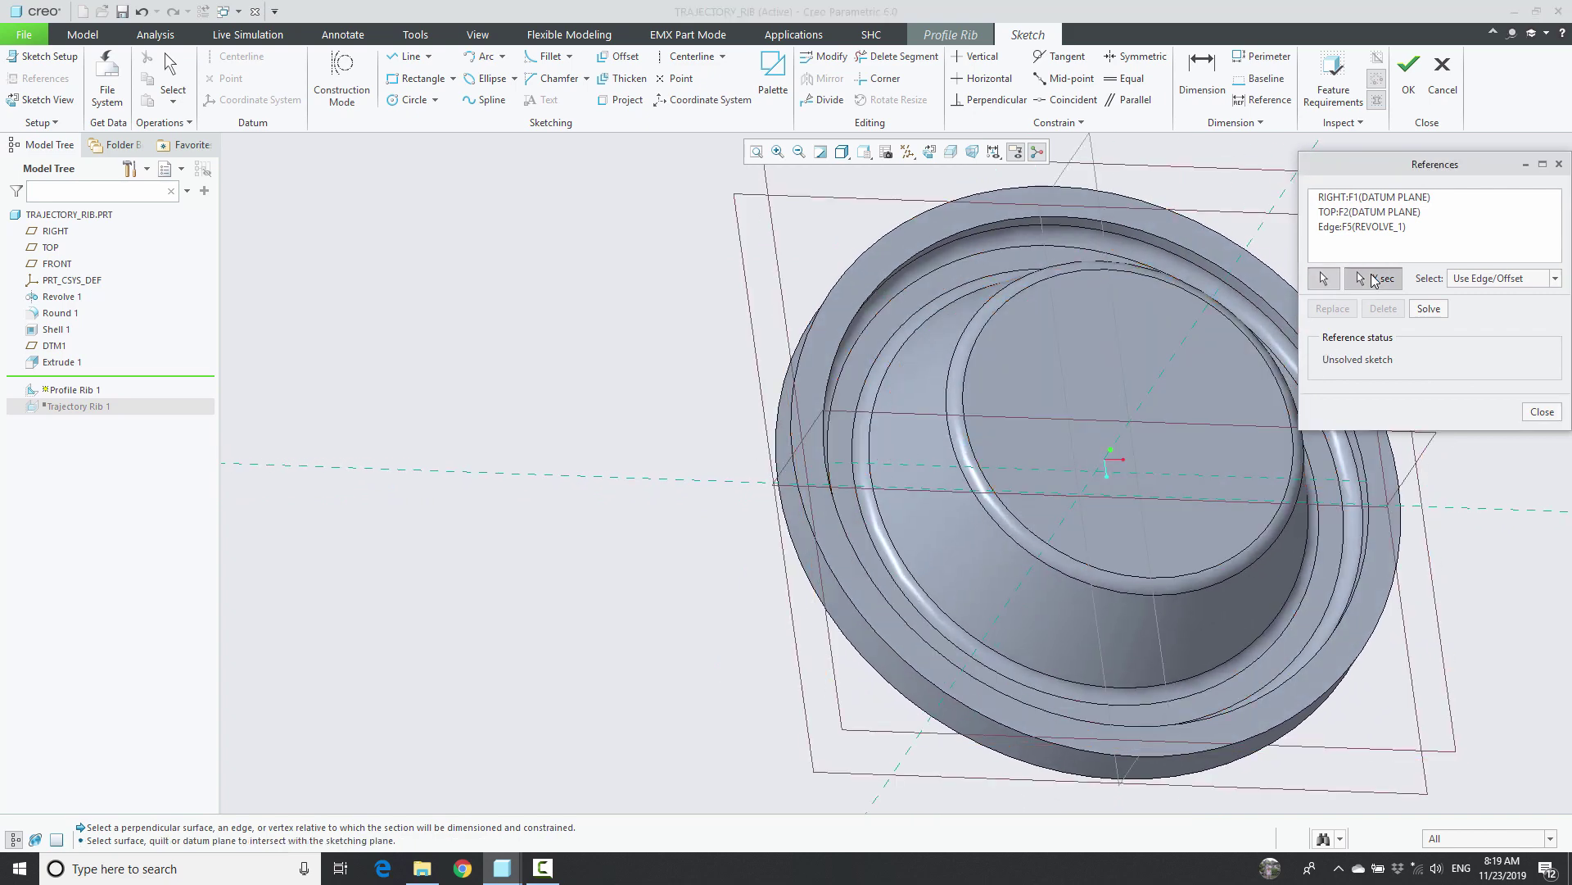
left_click(901, 514)
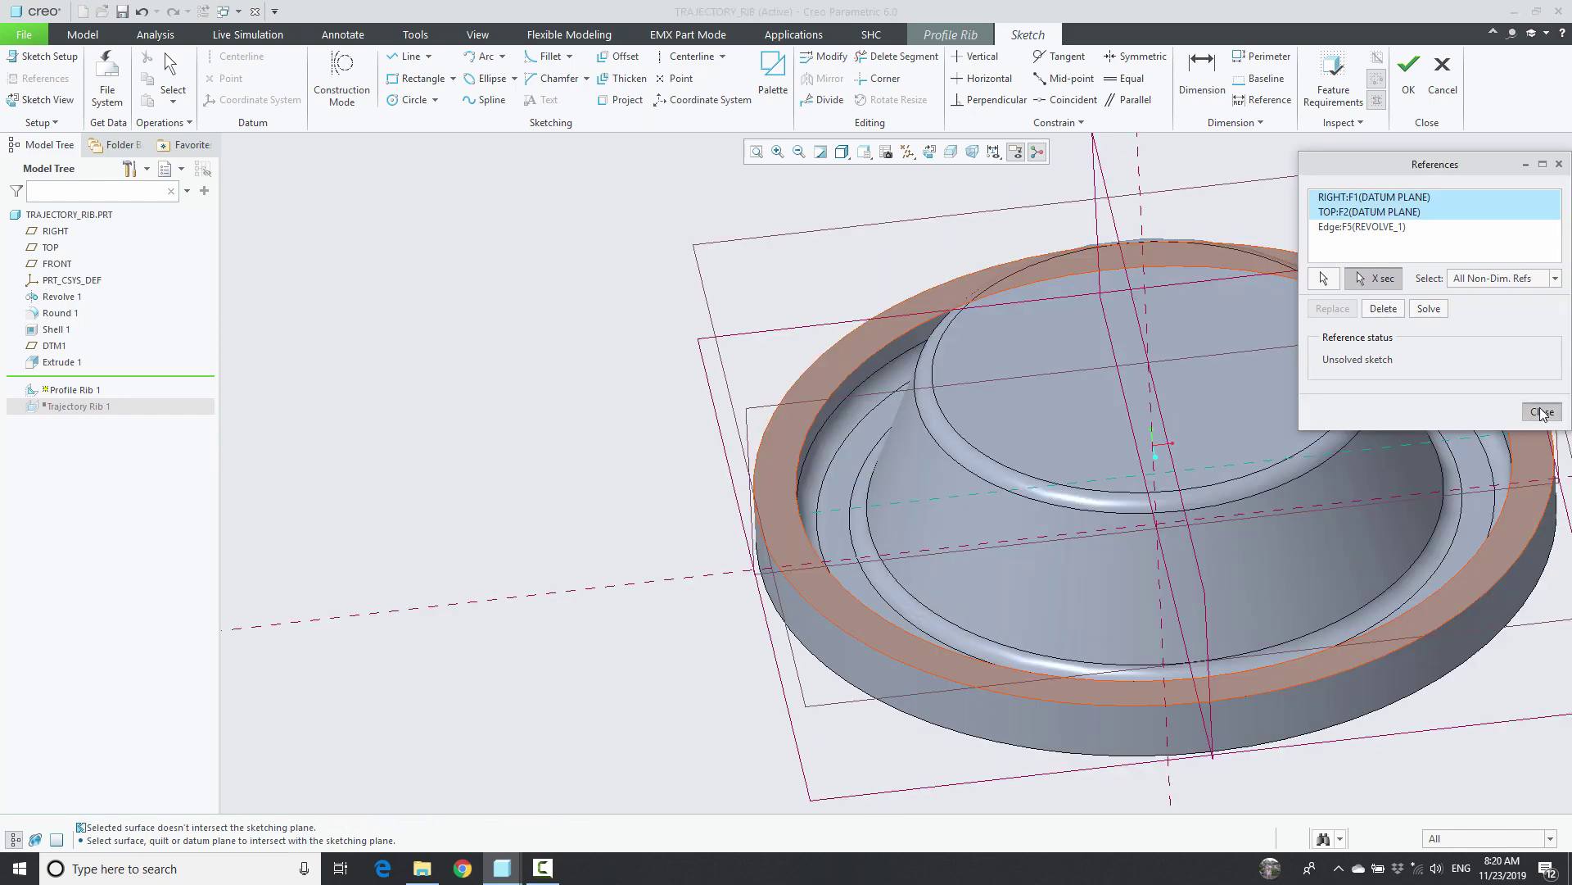
left_click(1543, 412)
right_click(370, 464)
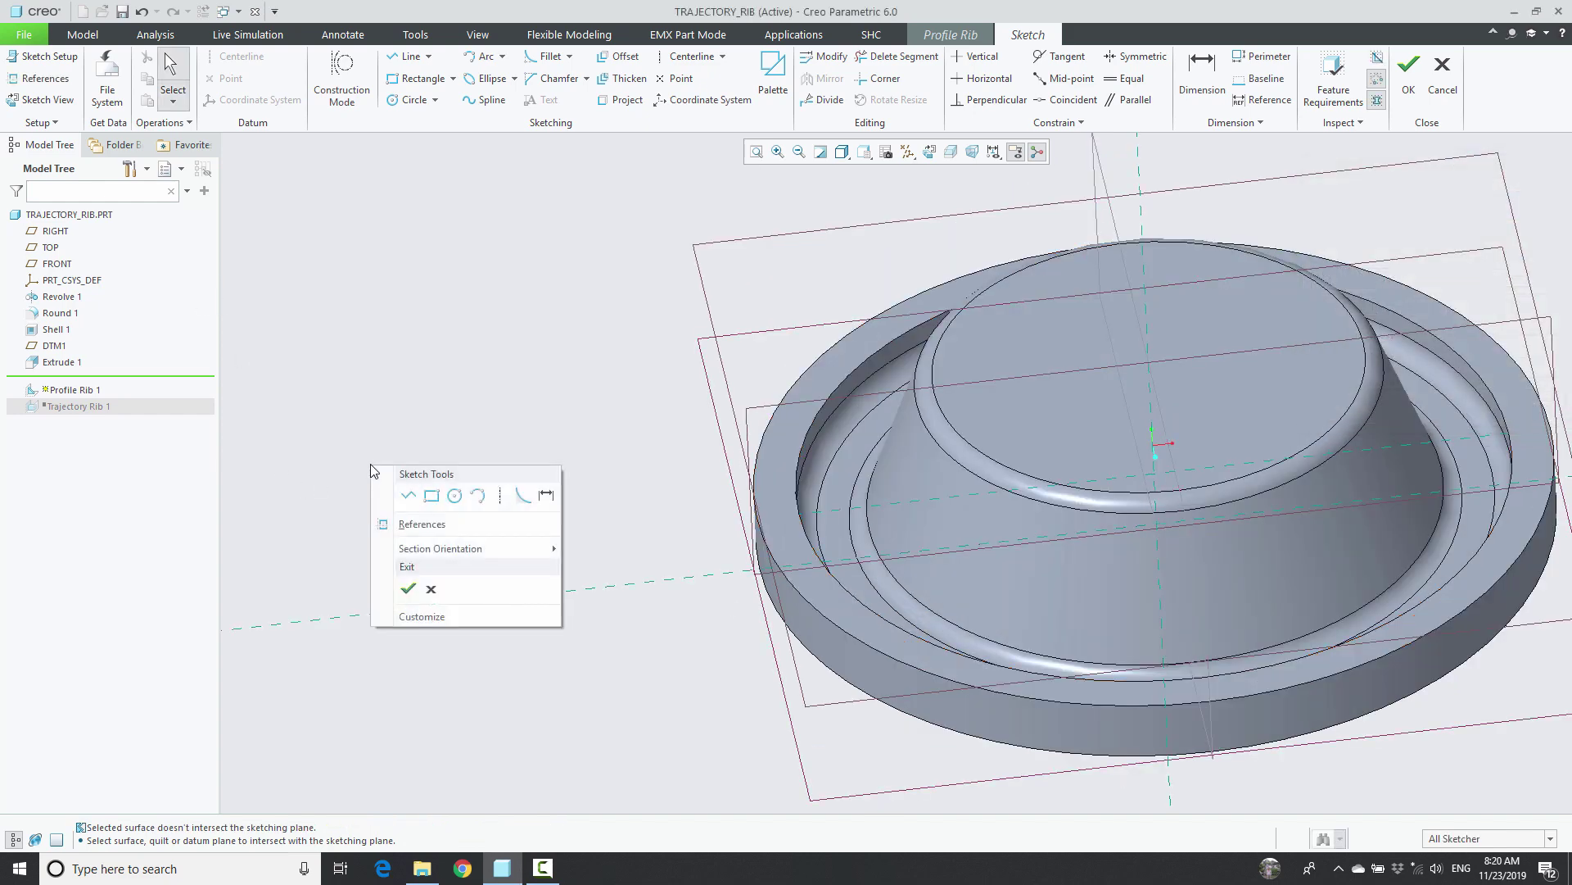
left_click(54, 102)
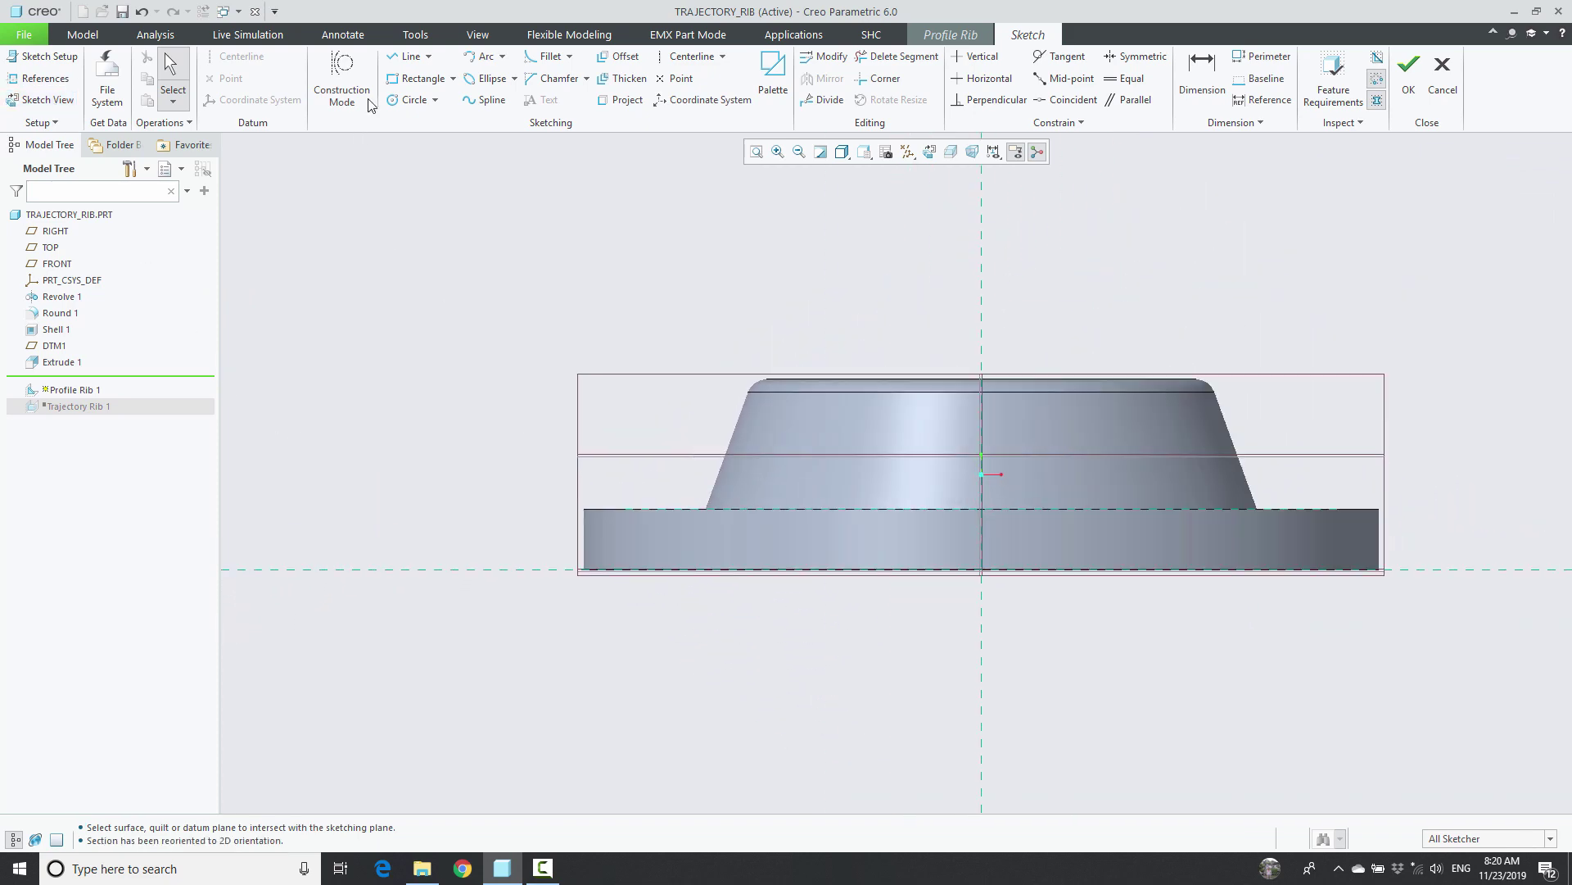
Sketch the rib as a short line from the groove edge to the slant corner.
left_click(407, 55)
left_click(626, 509)
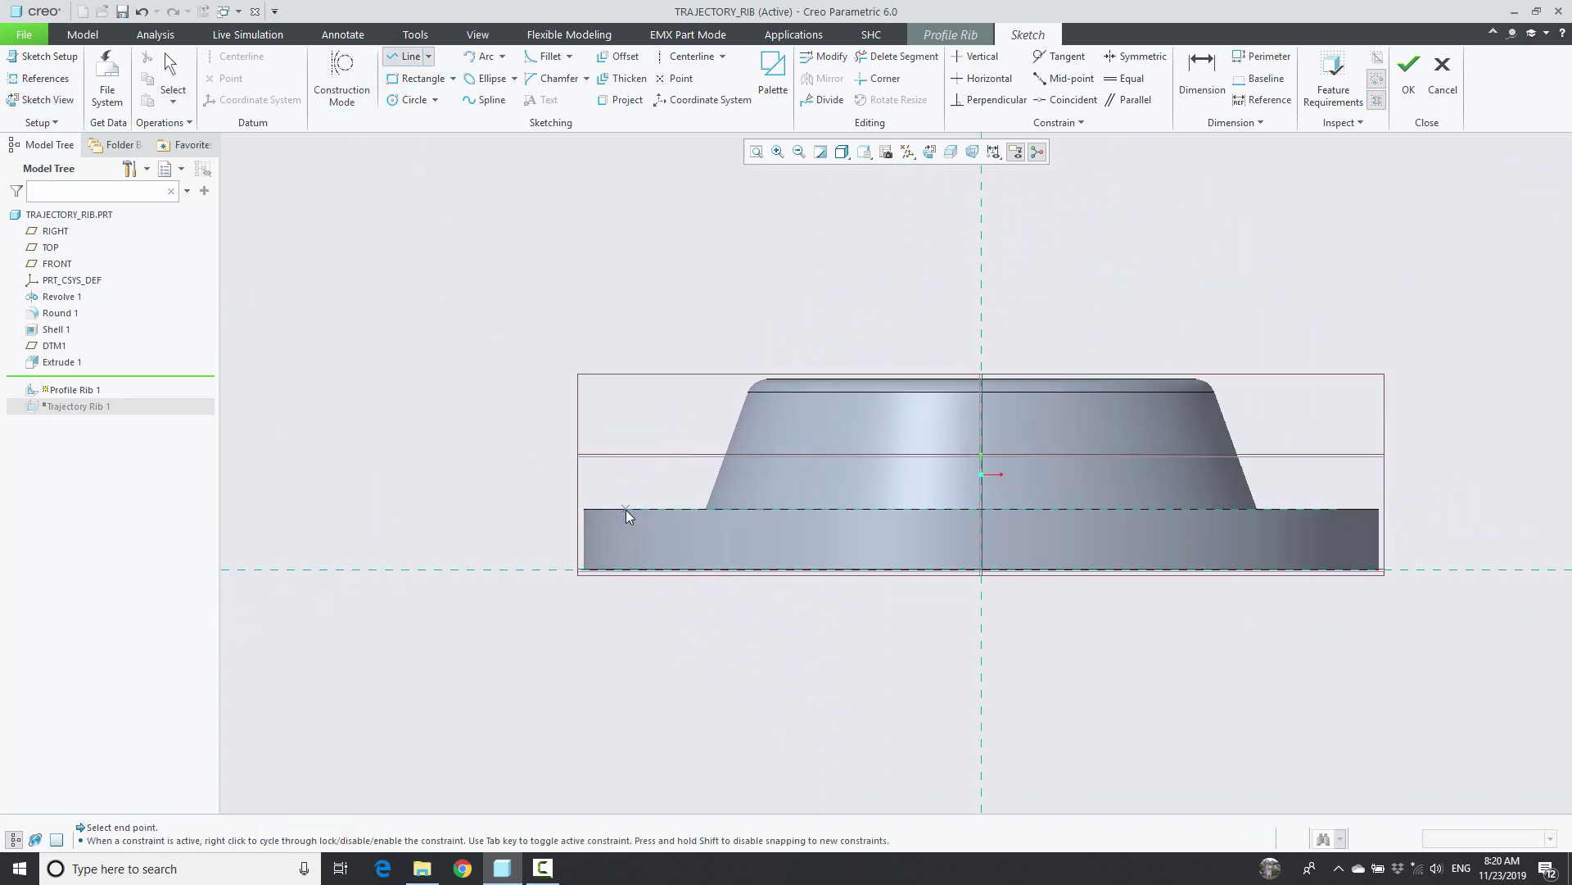
left_click(699, 518)
middle_click(700, 518)
left_click(1408, 82)
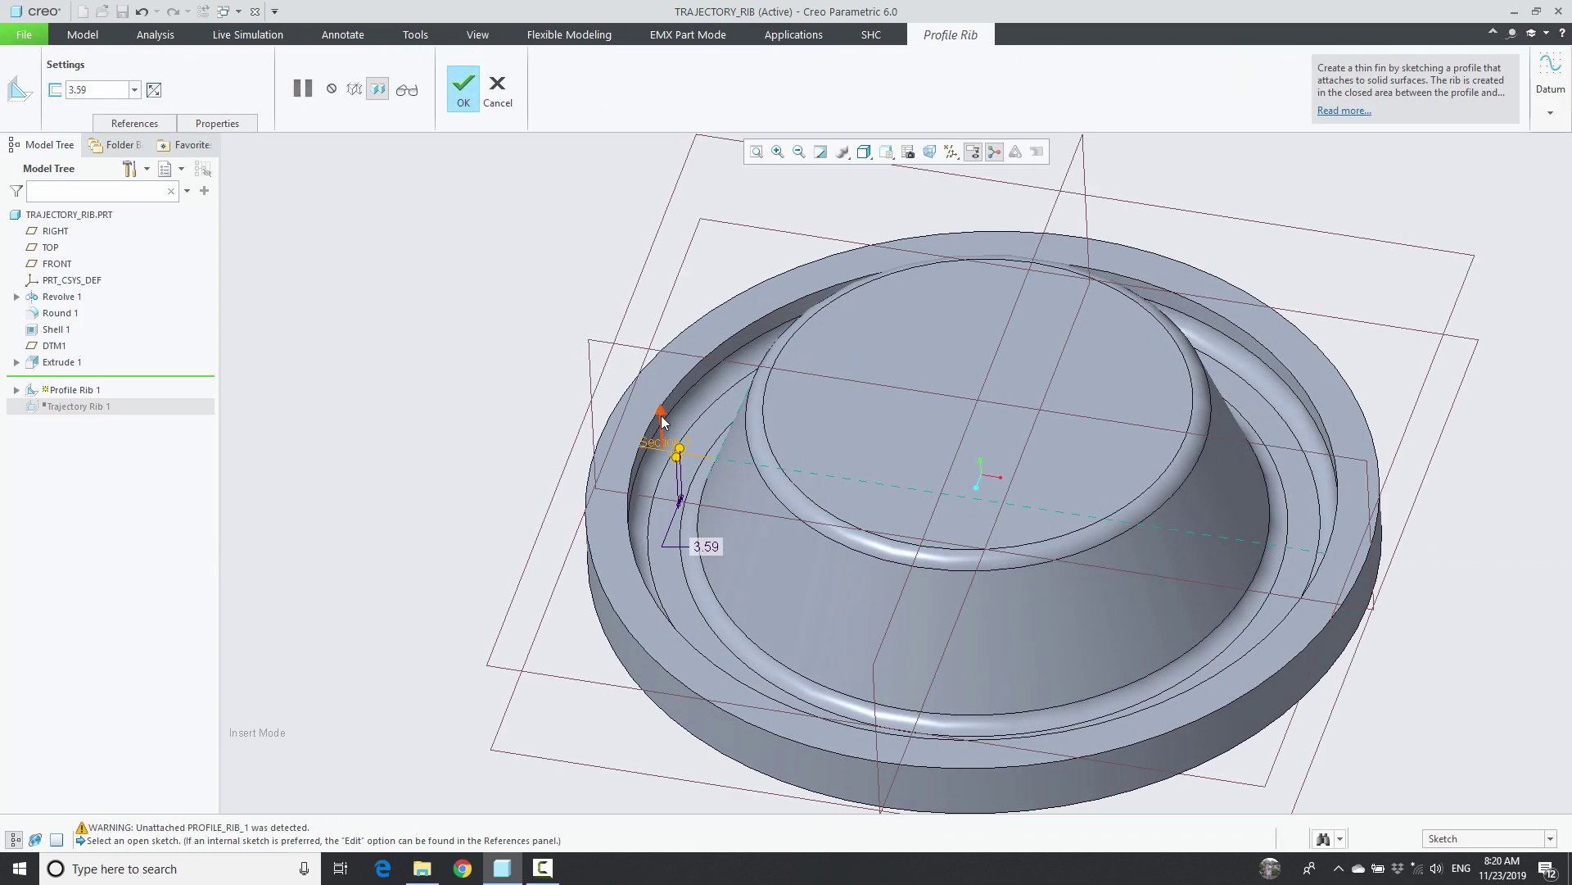
Flip the rib toward the groove, set thickness 4, and create Profile Rib 1.
left_click(661, 414)
left_click(95, 95)
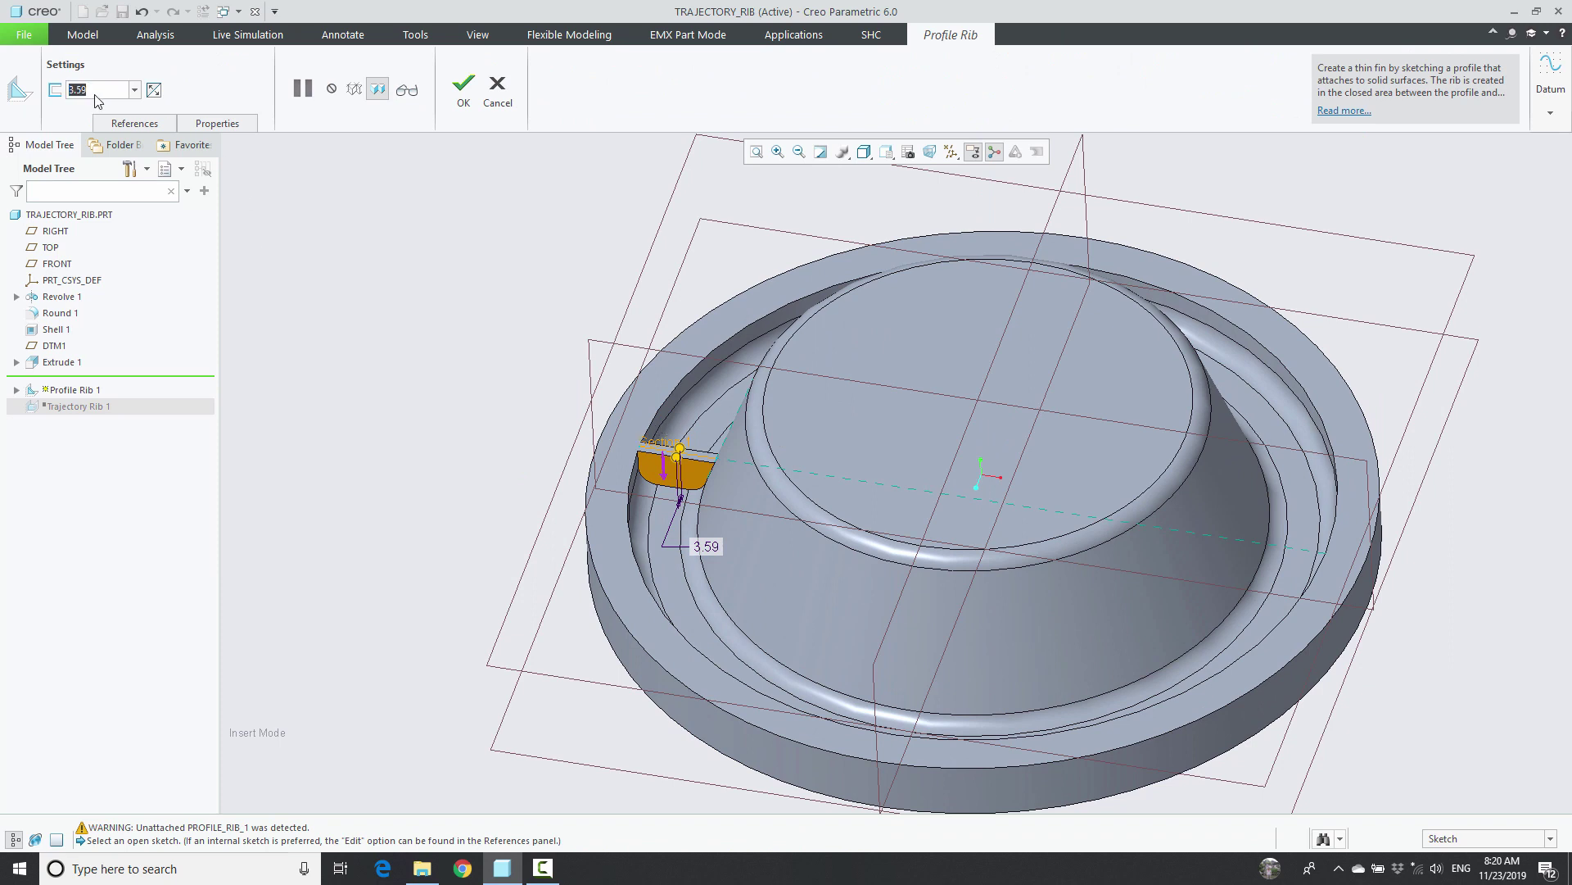
type("4")
key("Return")
left_click(458, 90)
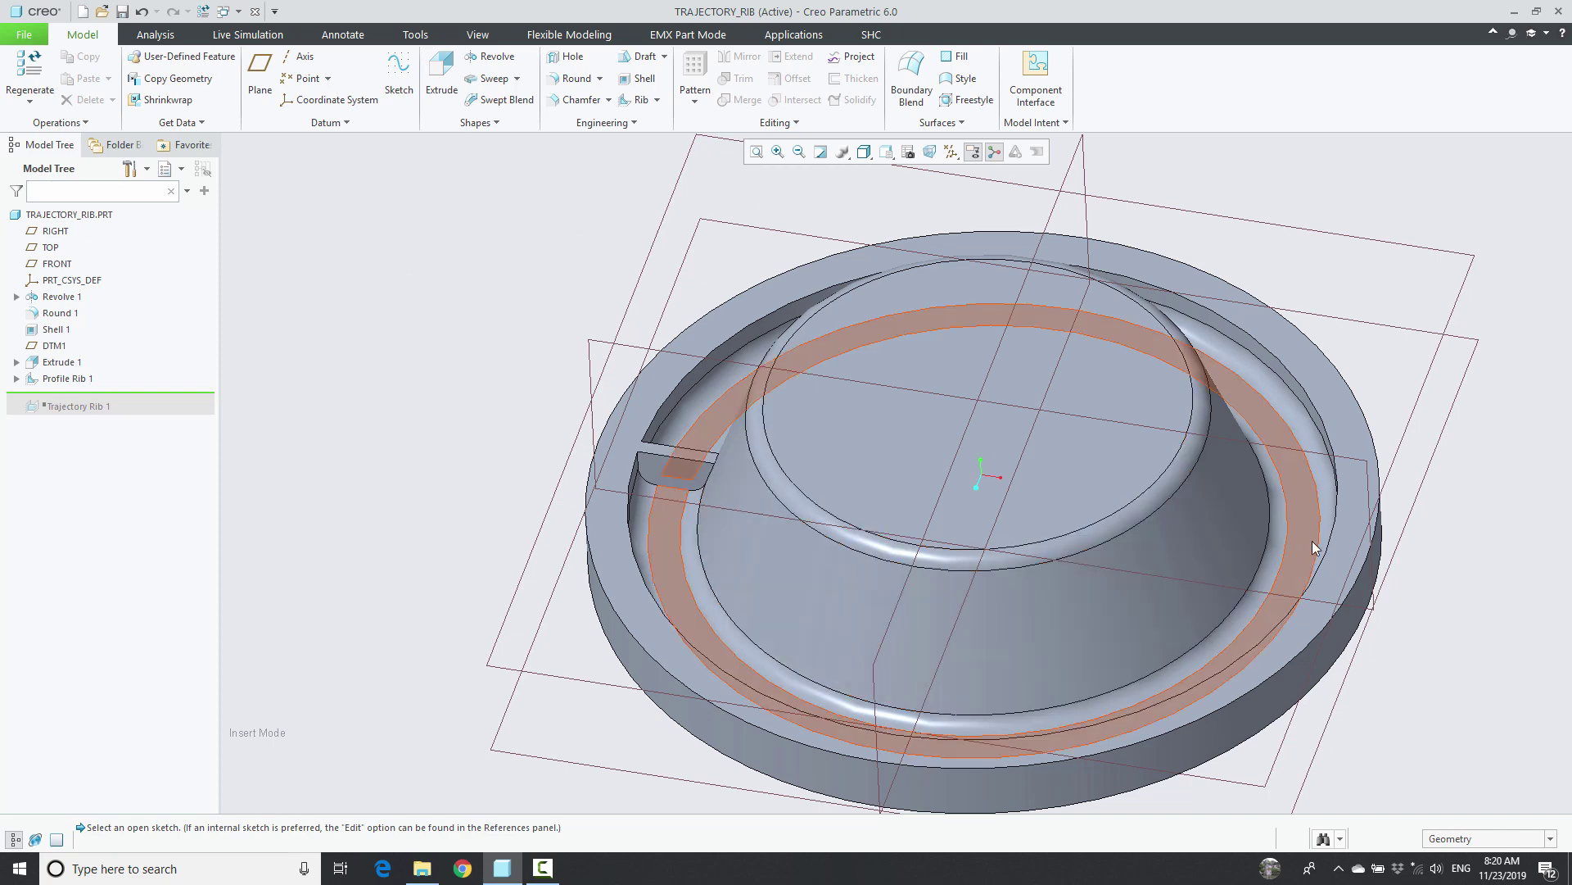
Start a trajectory rib sketched on the outer ring's top surface, viewed face-on.
left_click(657, 100)
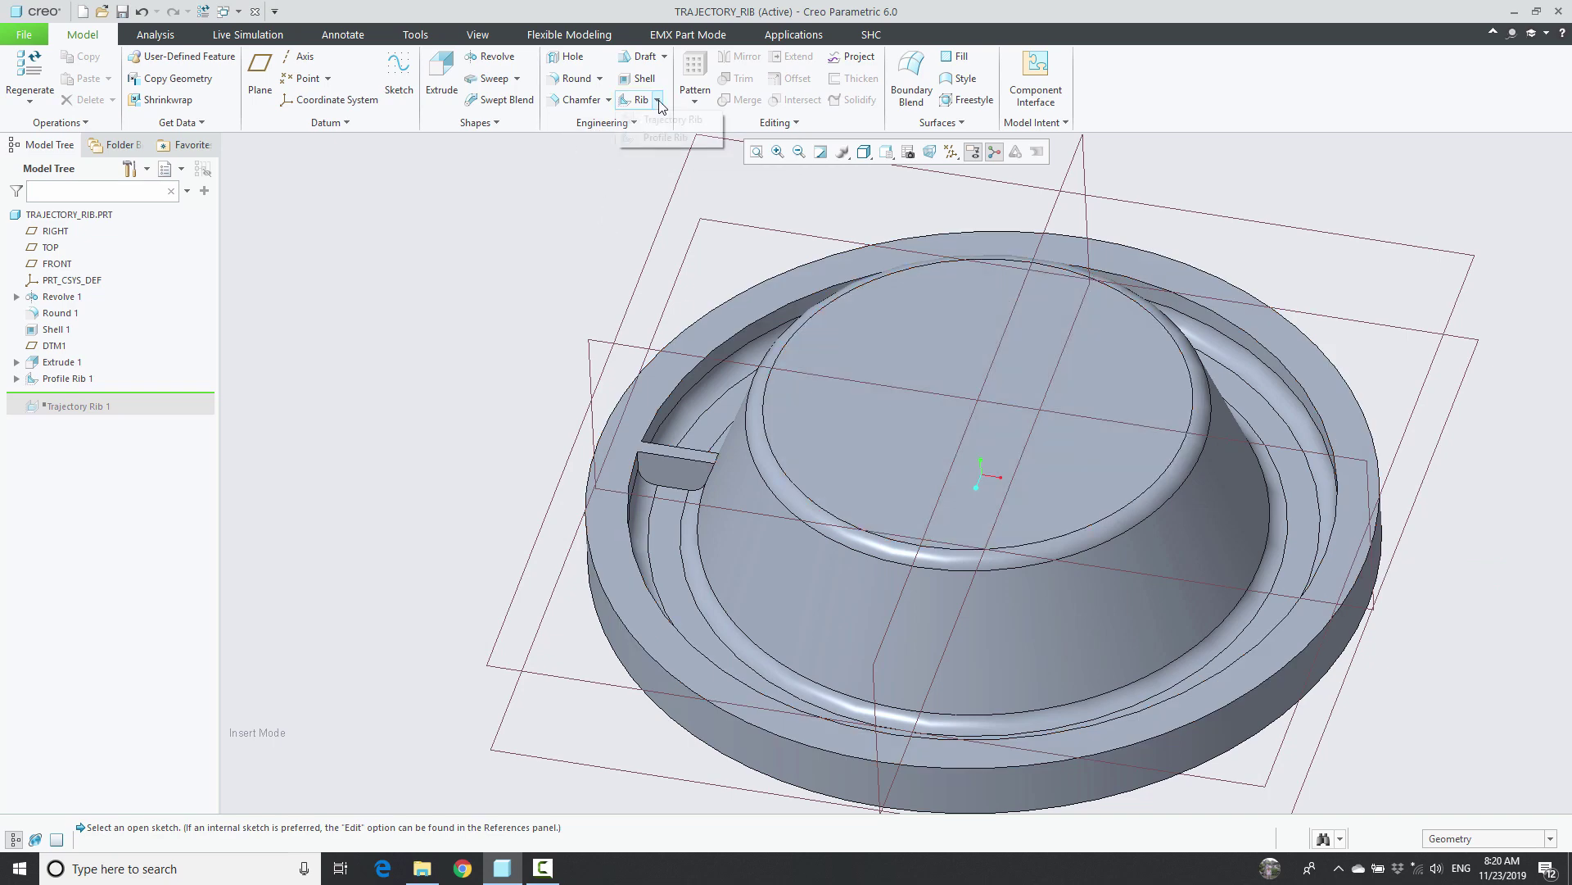
left_click(655, 131)
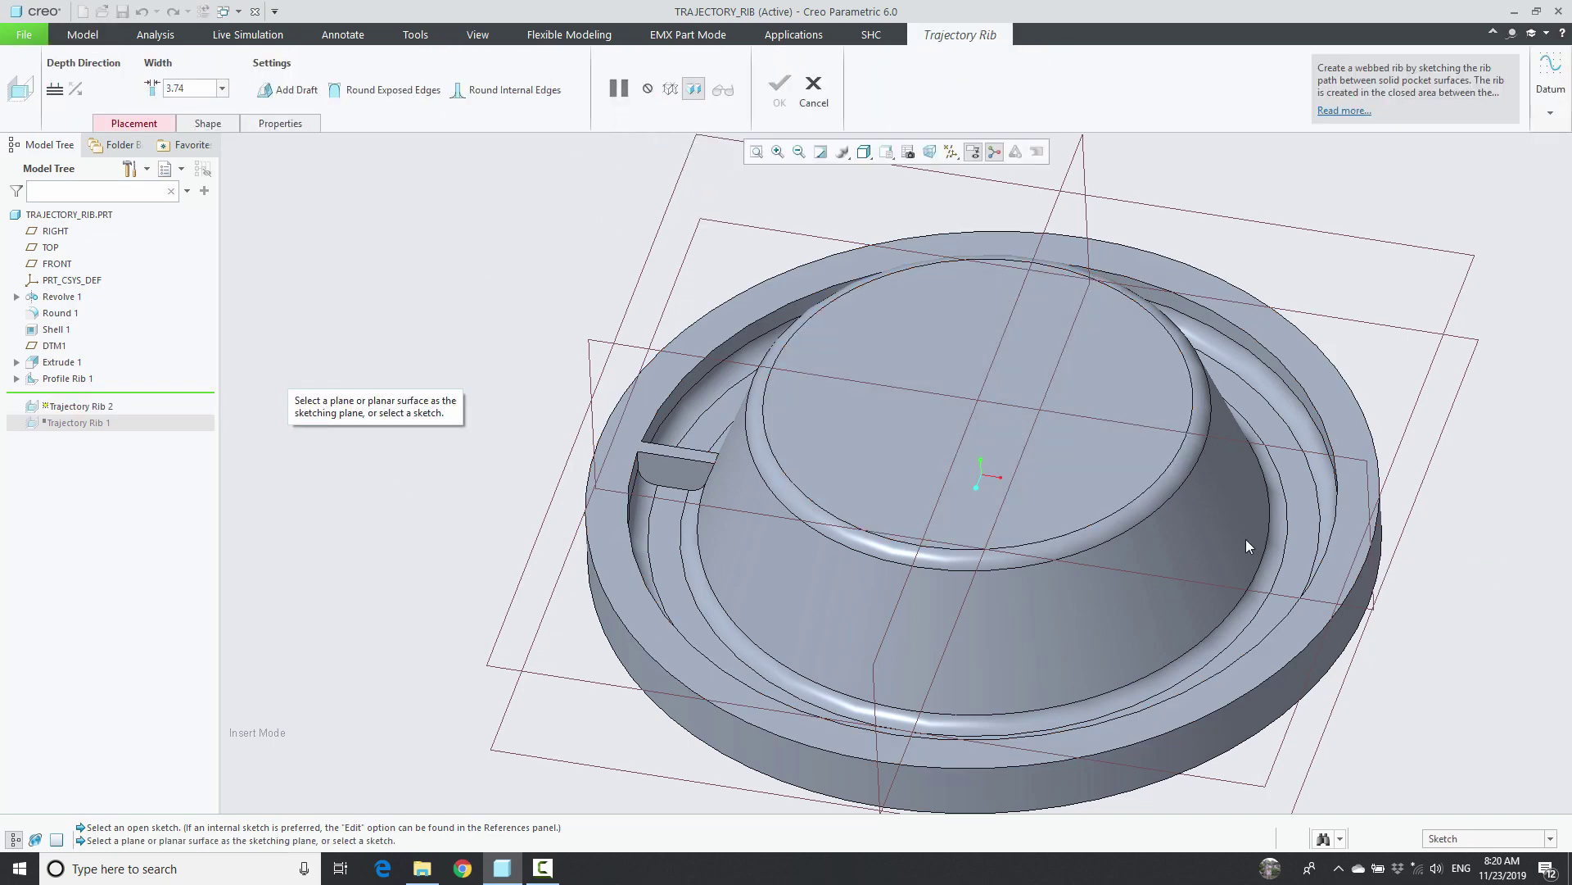
left_click(1349, 440)
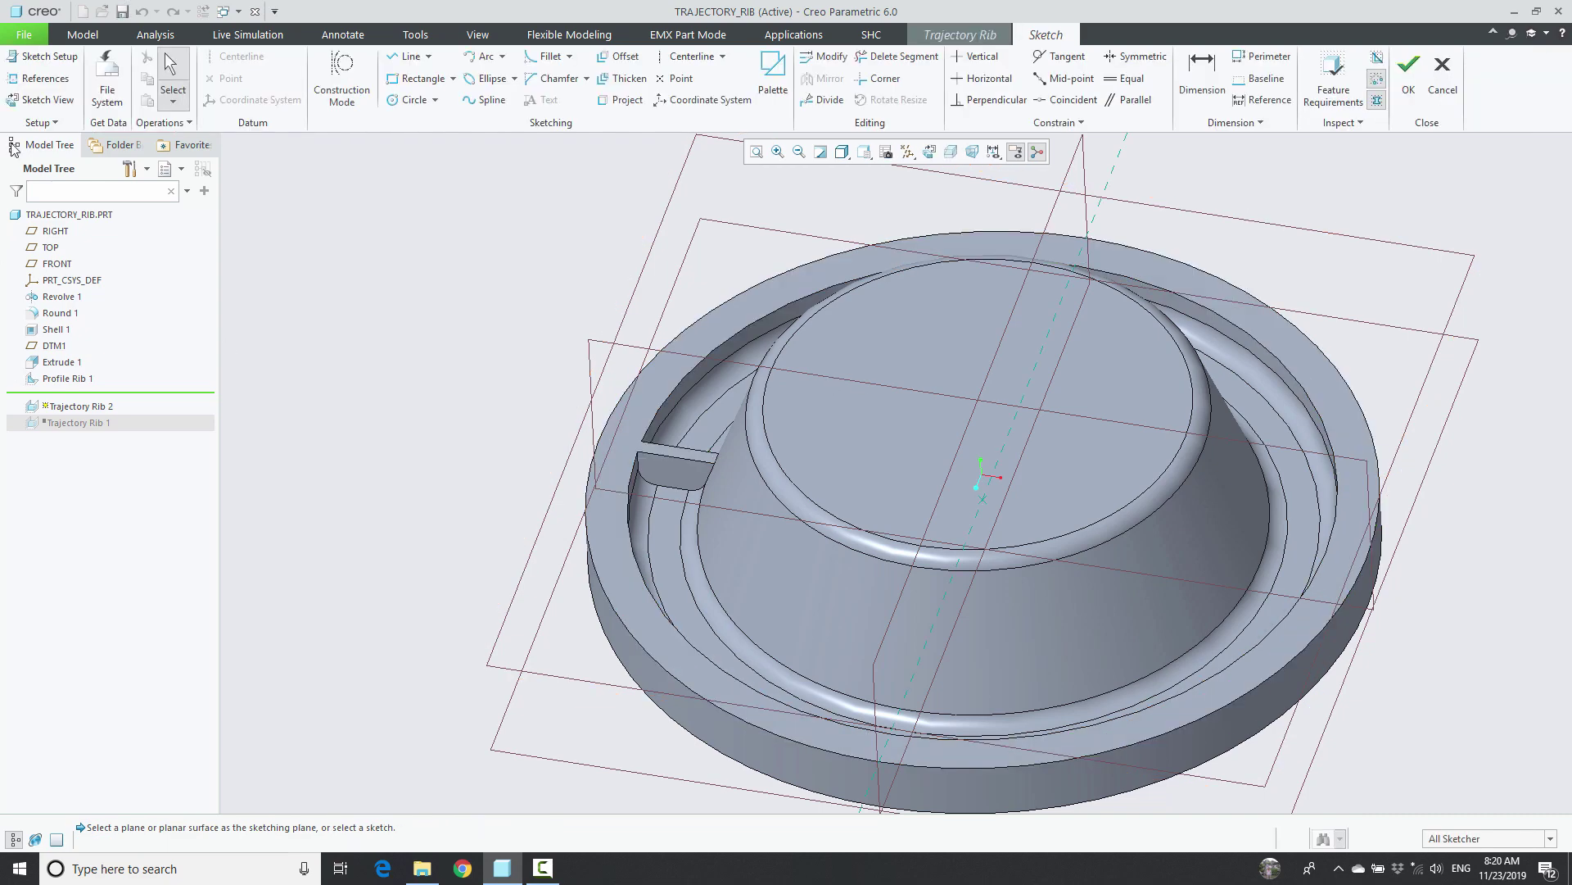
left_click(41, 99)
scroll(1260, 369, "up", 4)
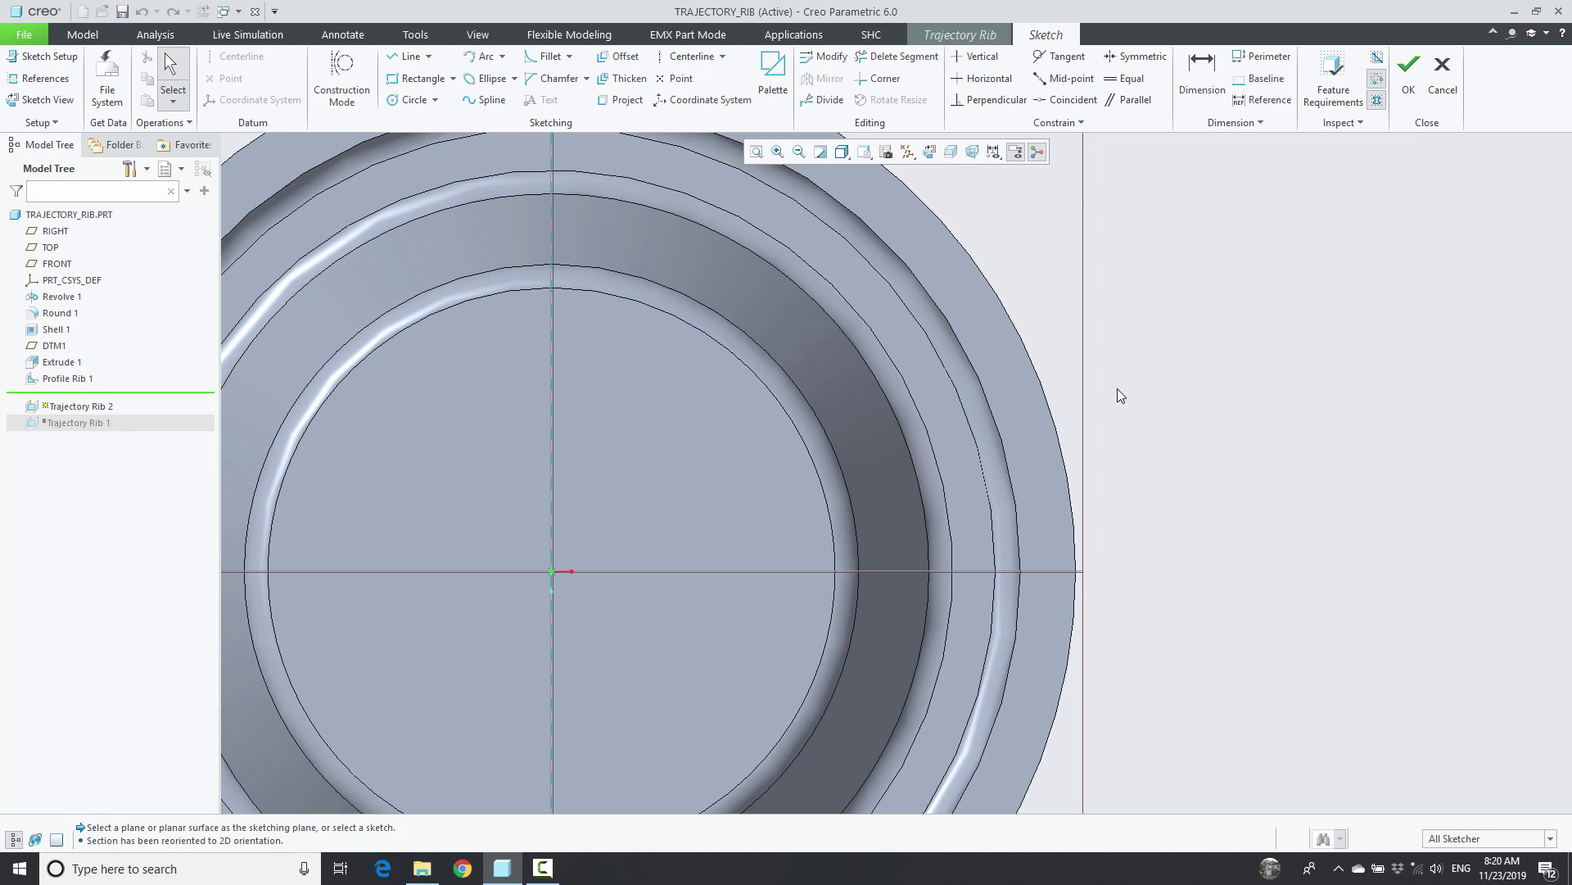
Add FRONT as a reference and draw the rib path line across the groove.
left_click(410, 55)
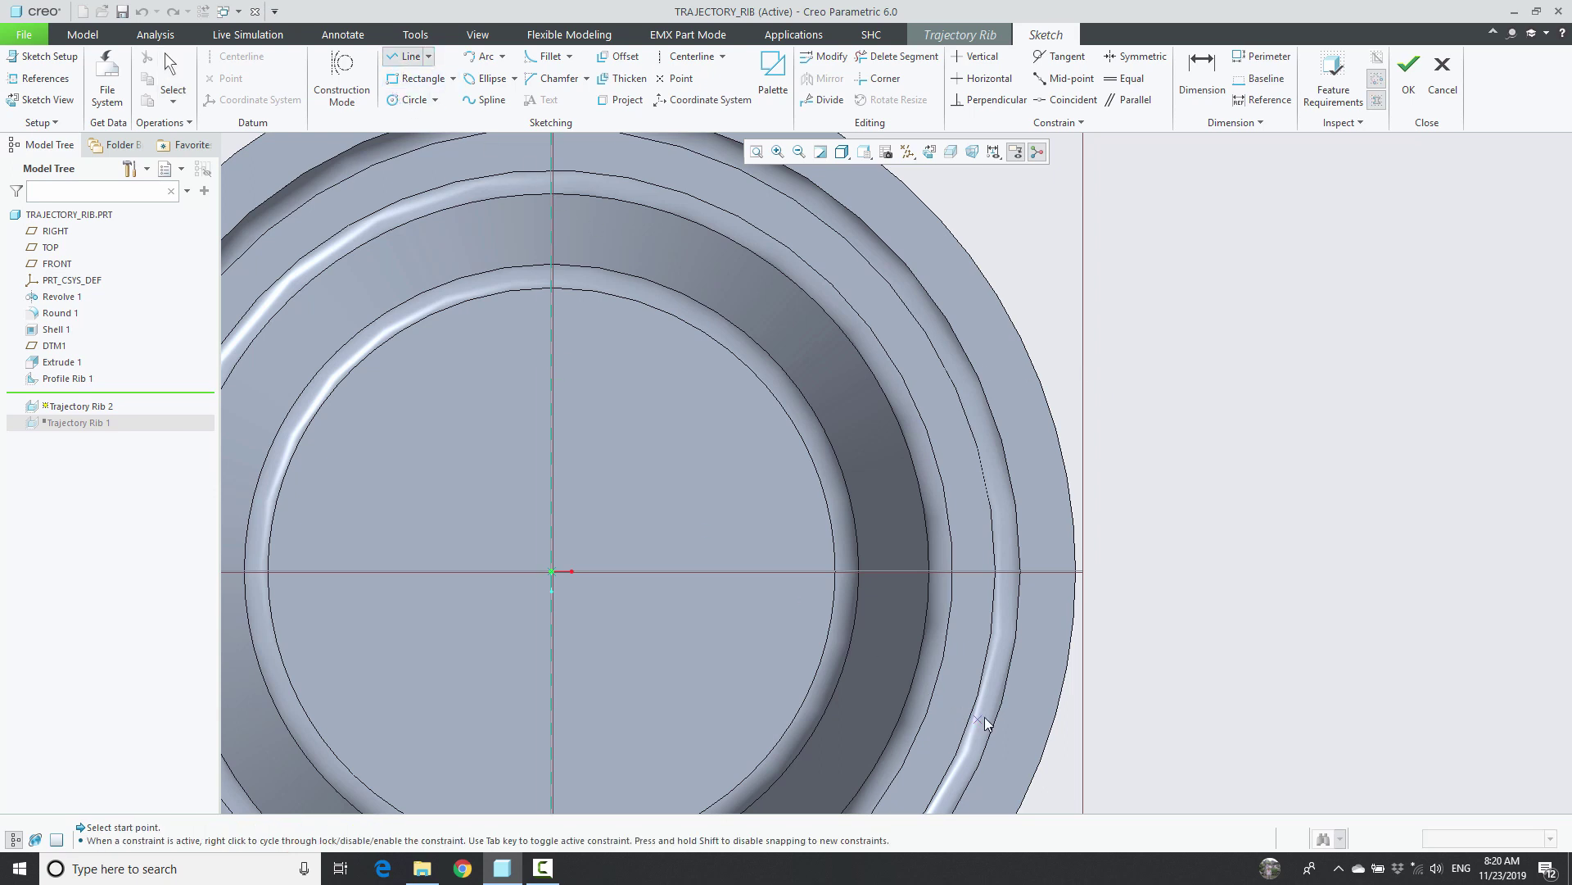
scroll(990, 716, "up", 4)
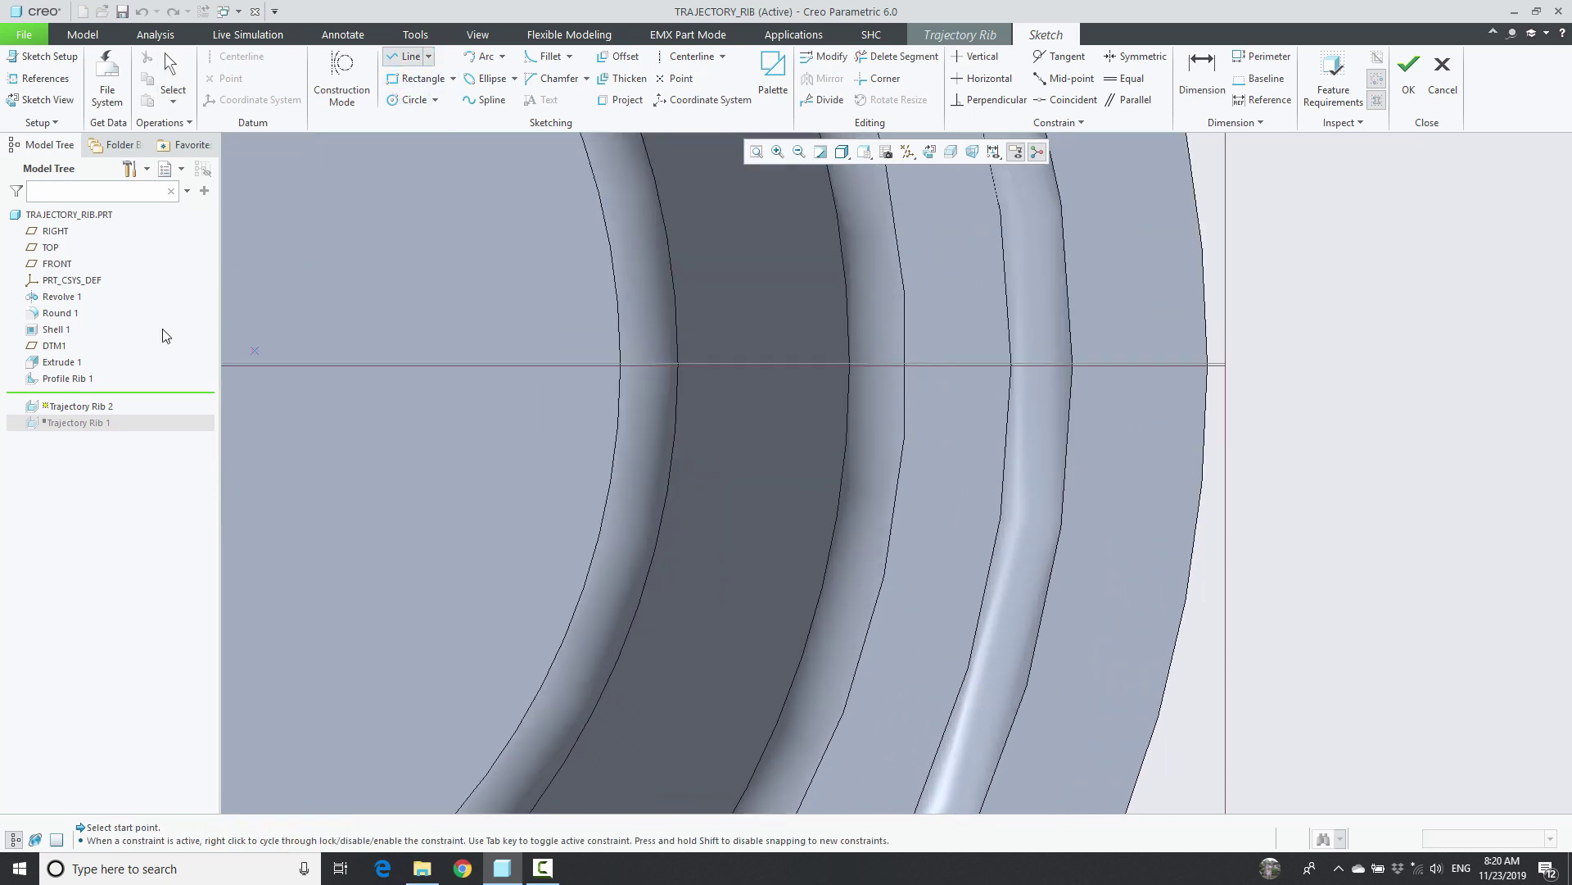
left_click(41, 78)
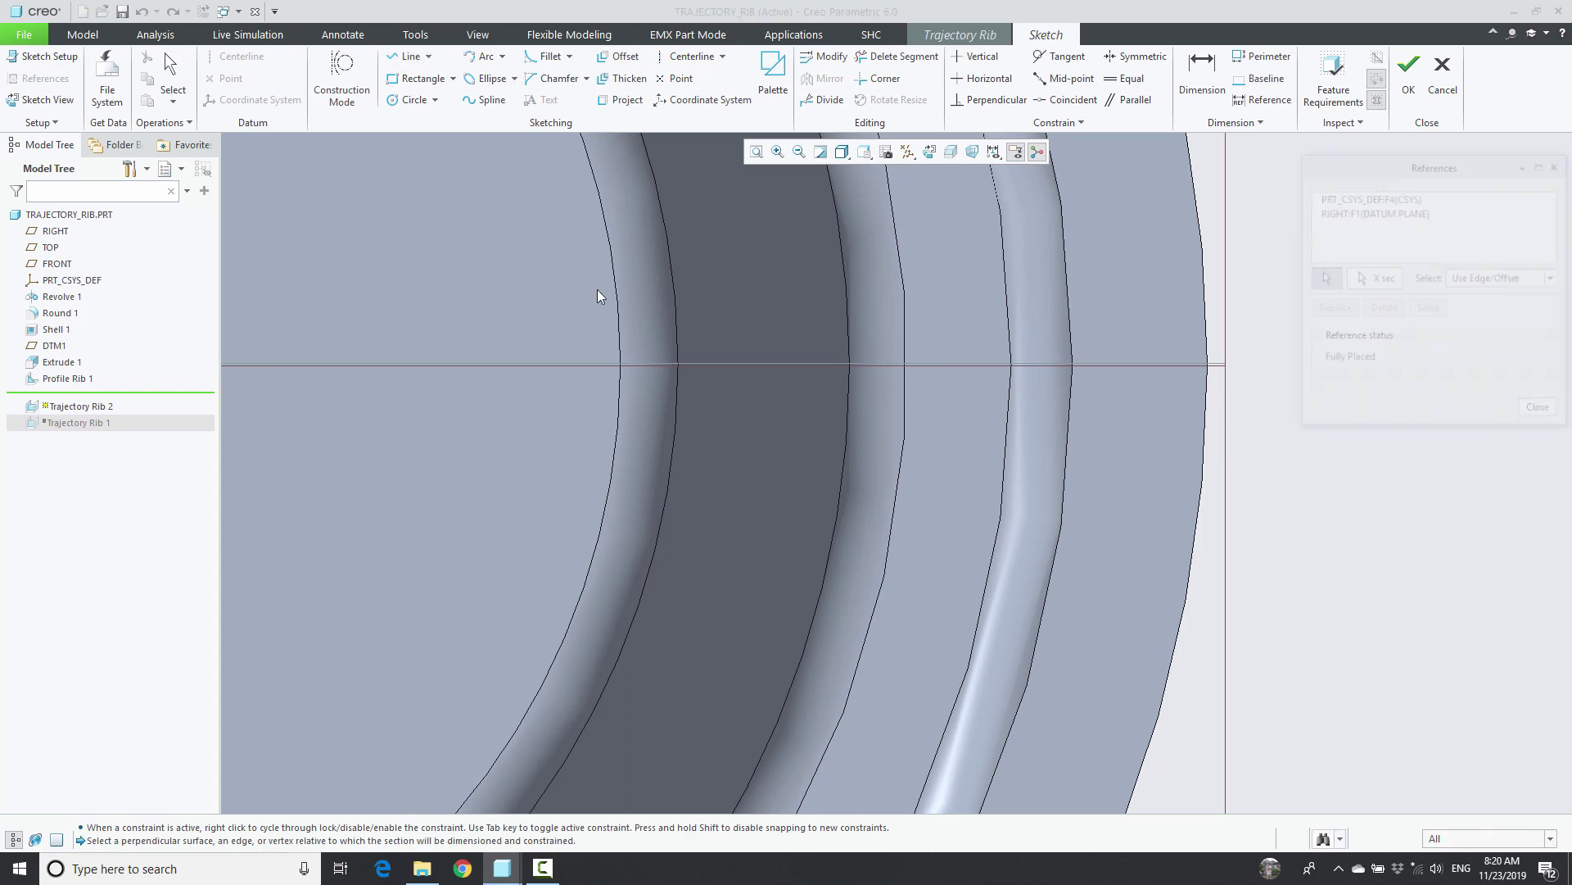
left_click(916, 364)
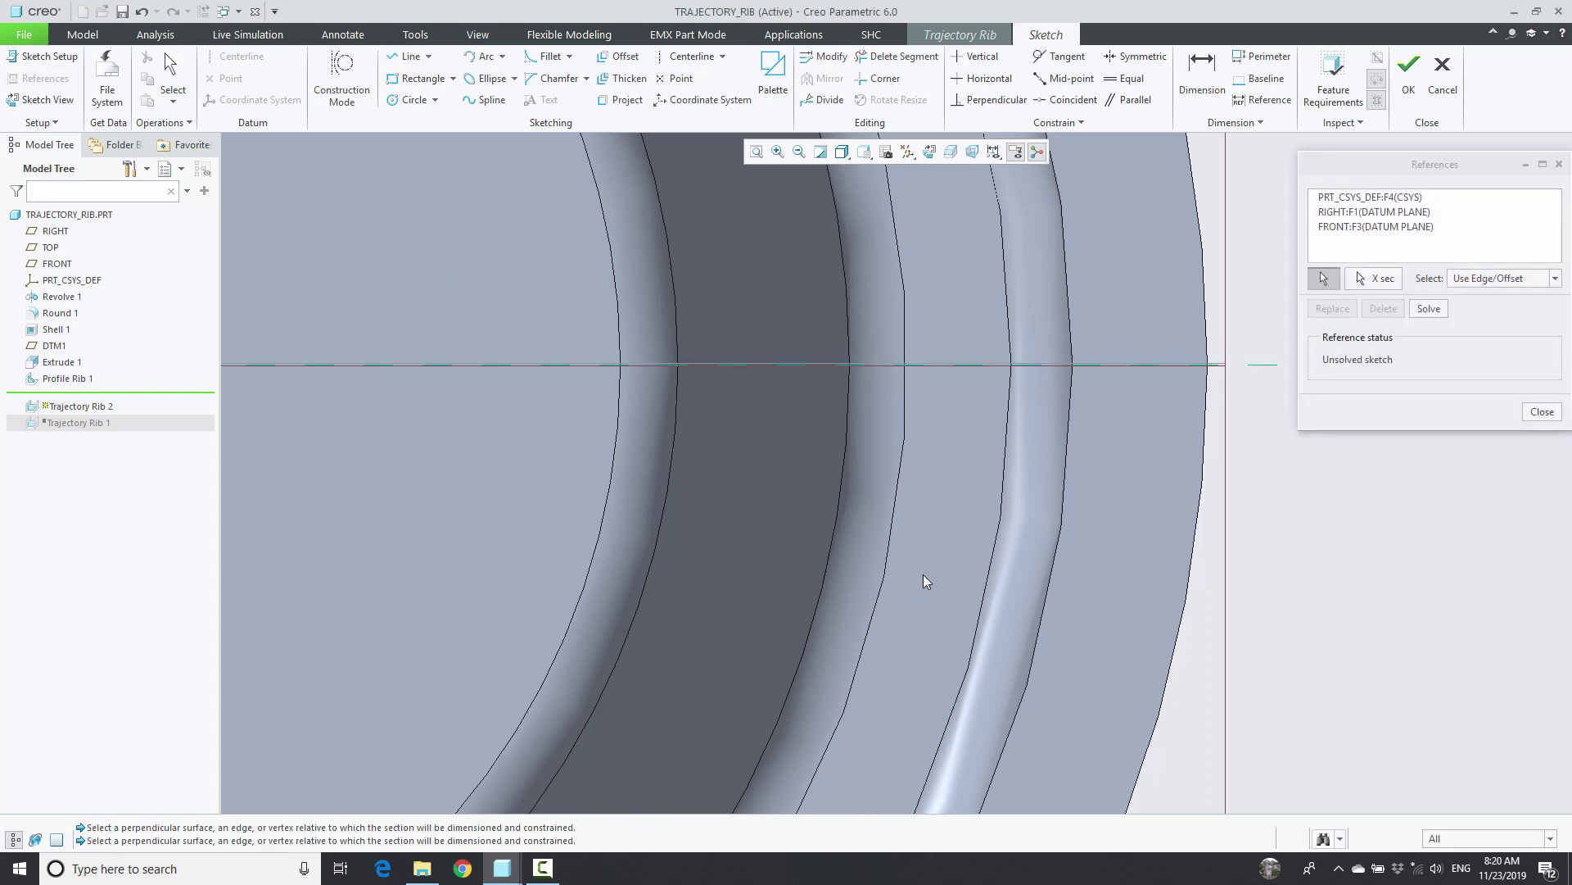
left_click(1542, 412)
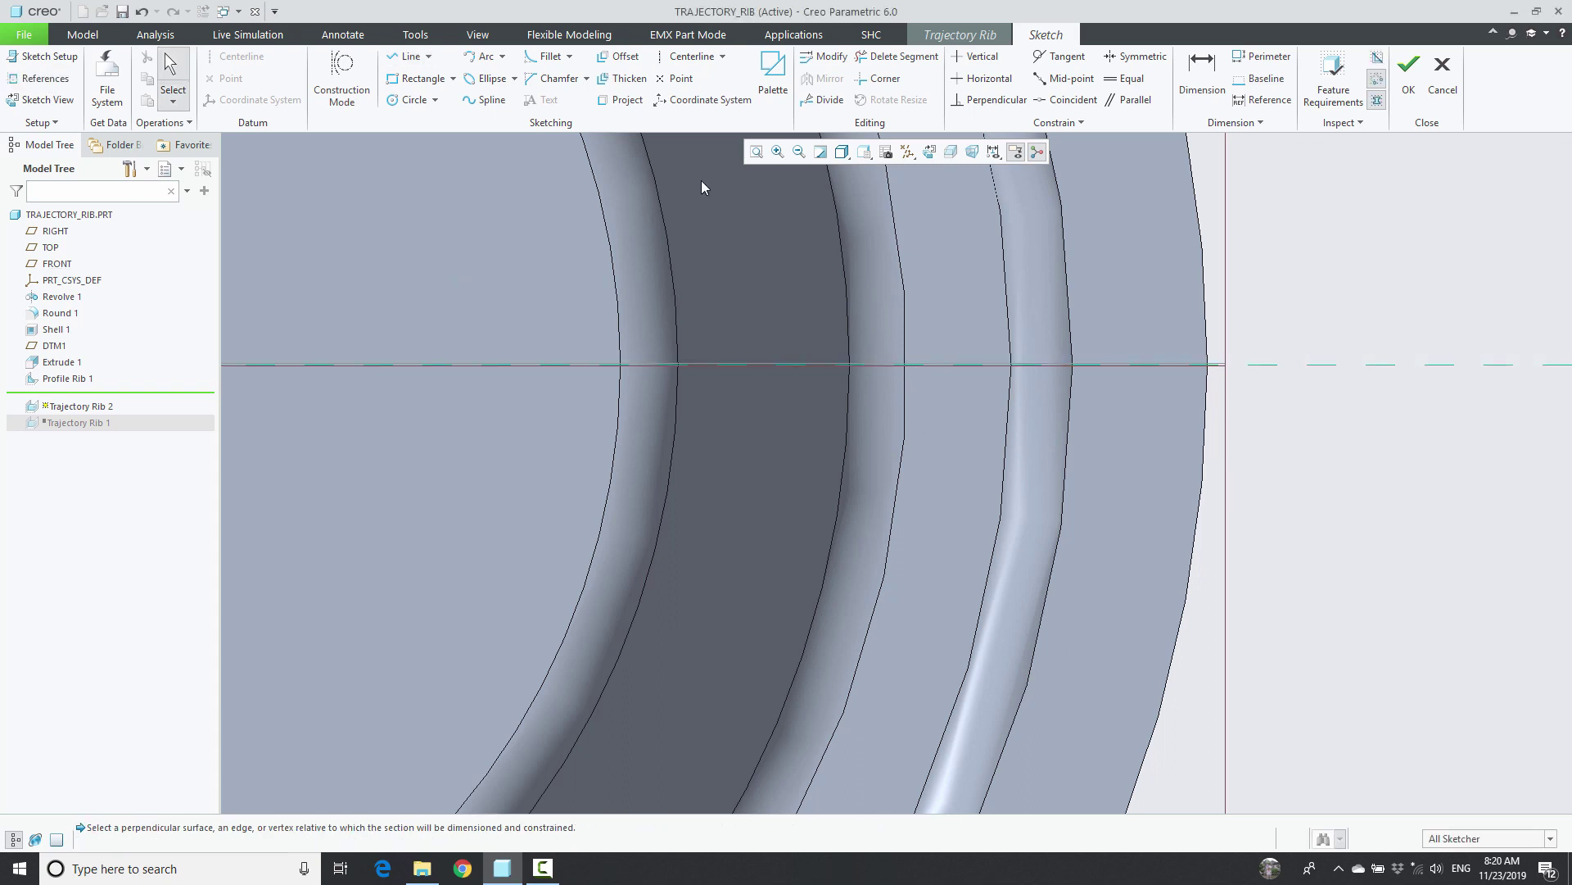
left_click(940, 366)
left_click(976, 363)
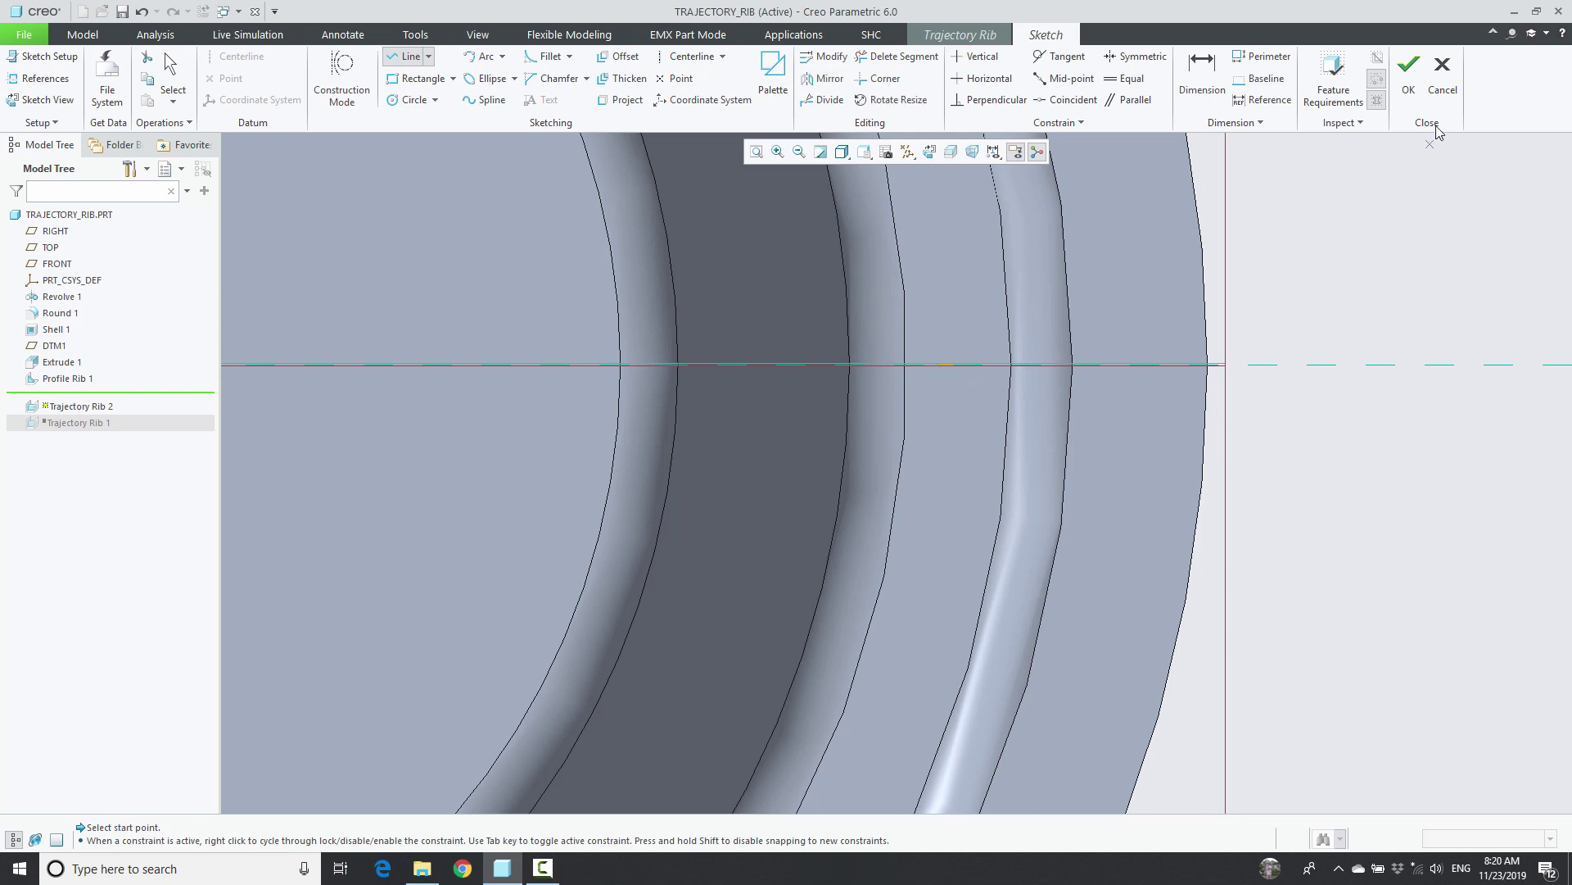
left_click(1408, 81)
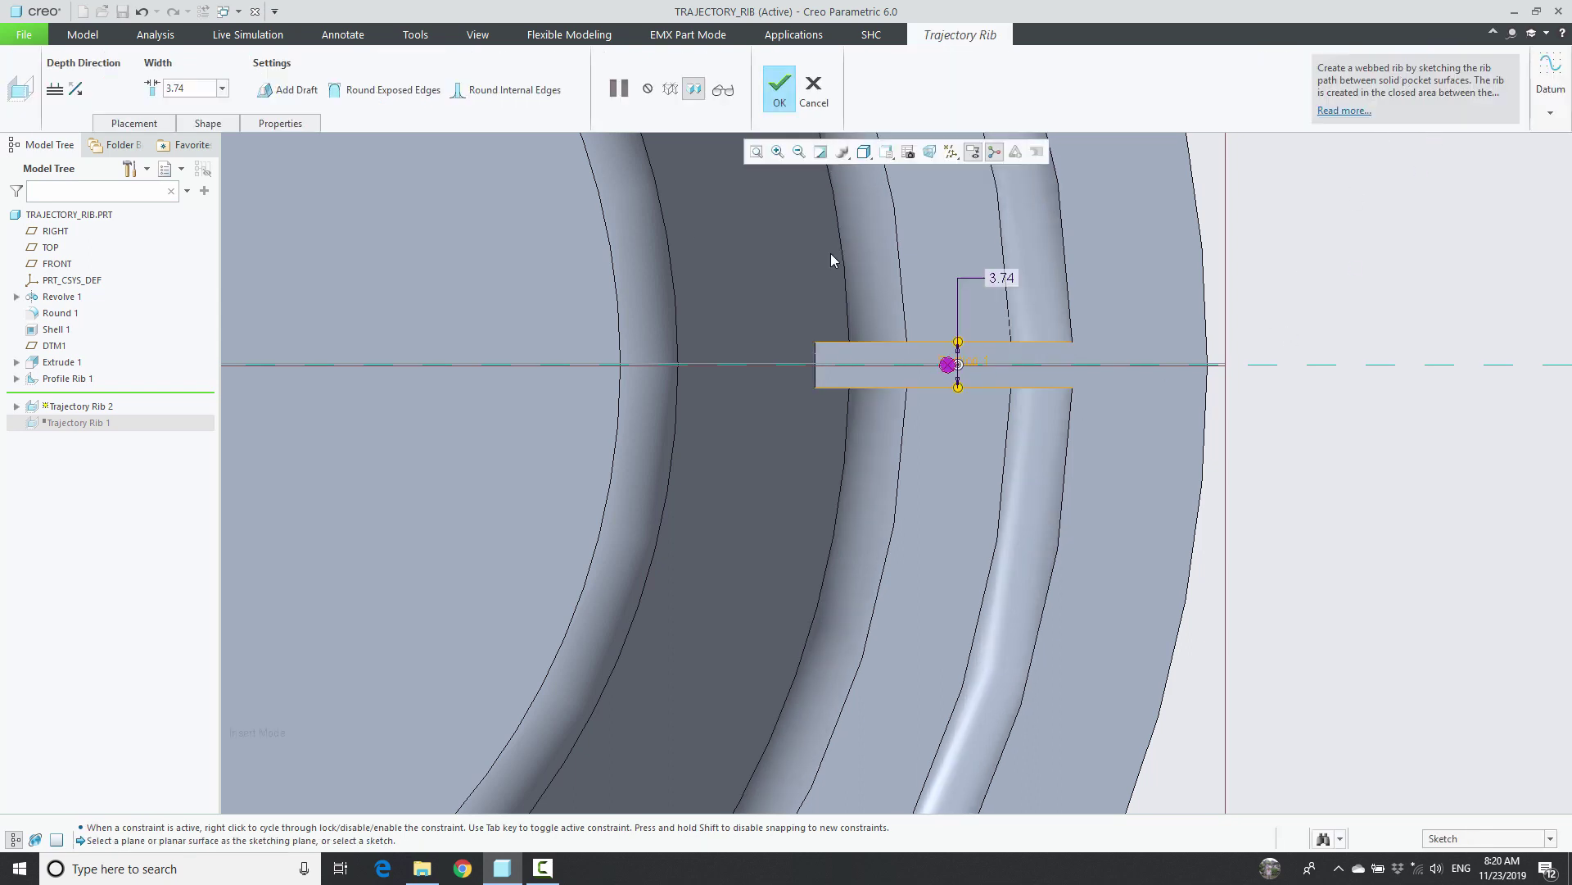
Set the rib width to 4 and create the trajectory rib.
double_click(202, 90)
type("4")
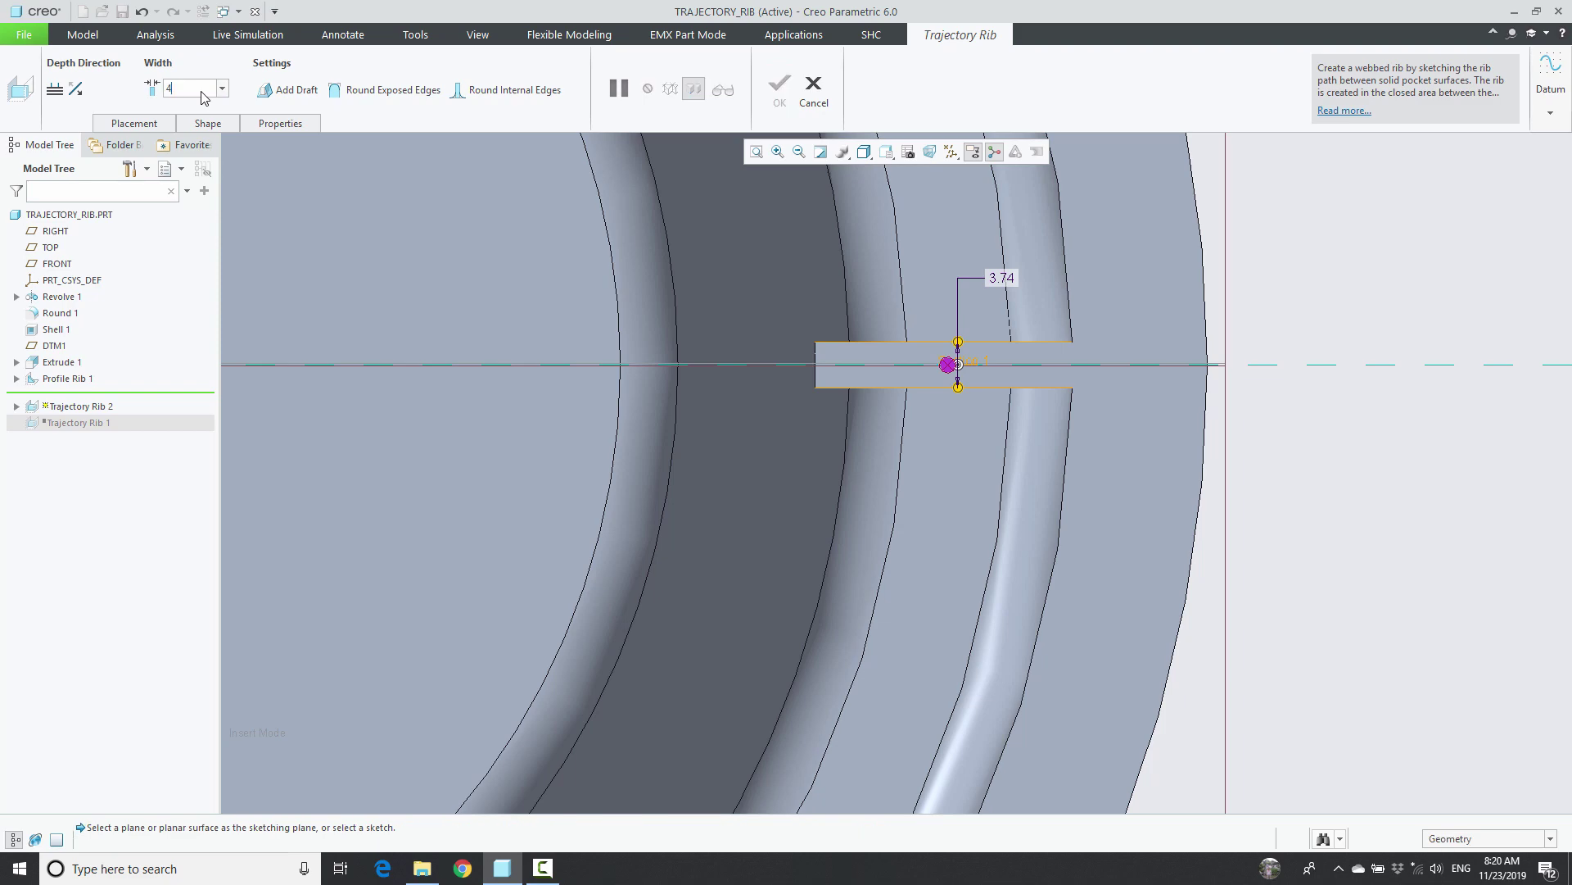
key("Return")
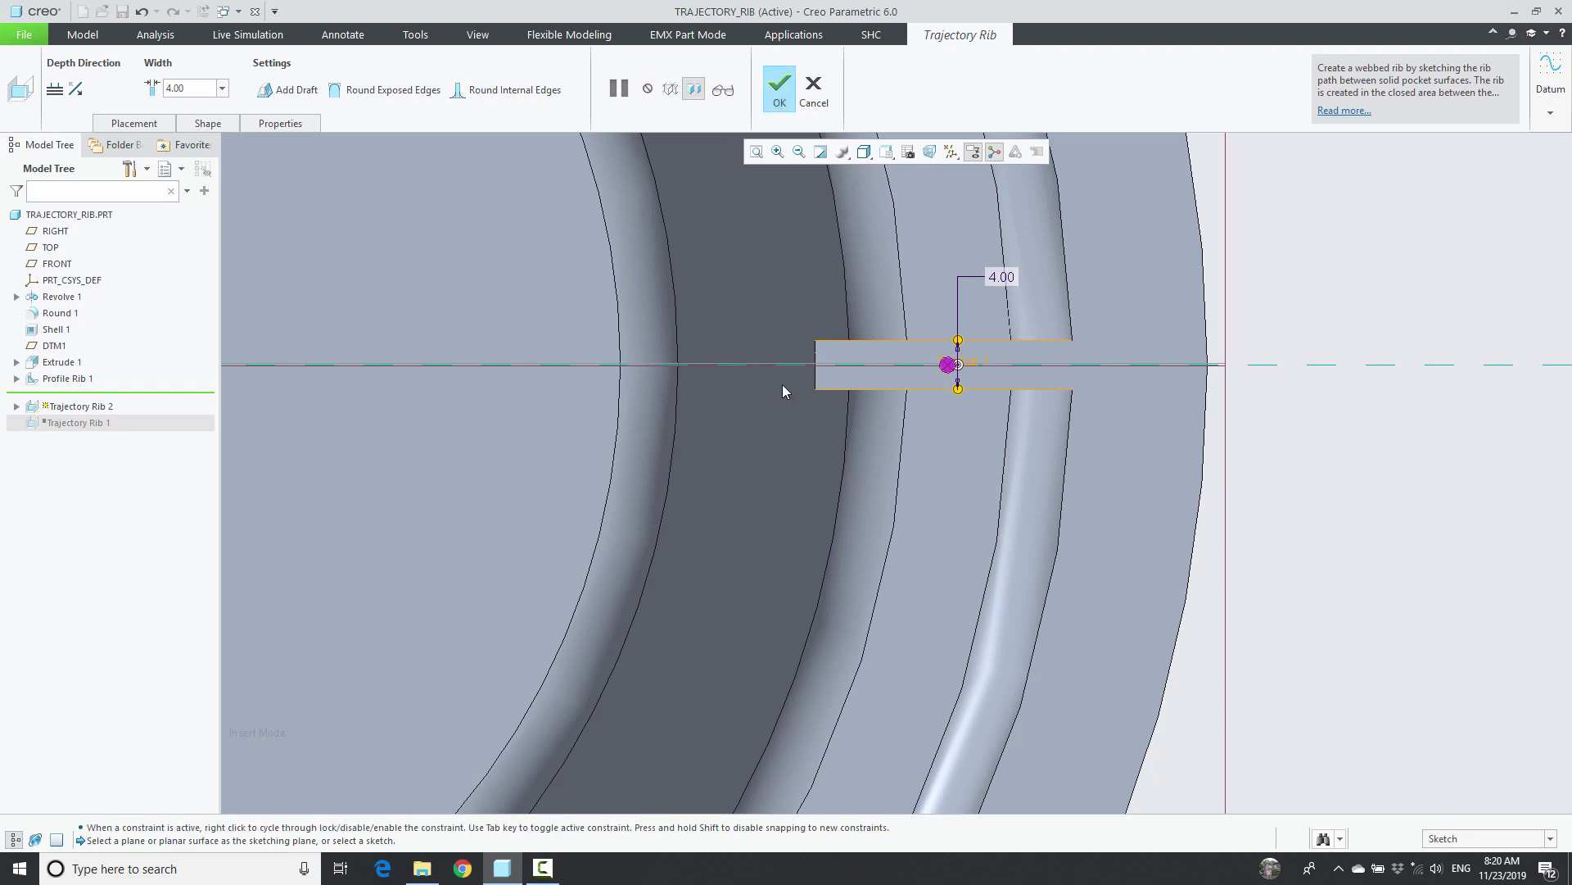
key("ctrl+d")
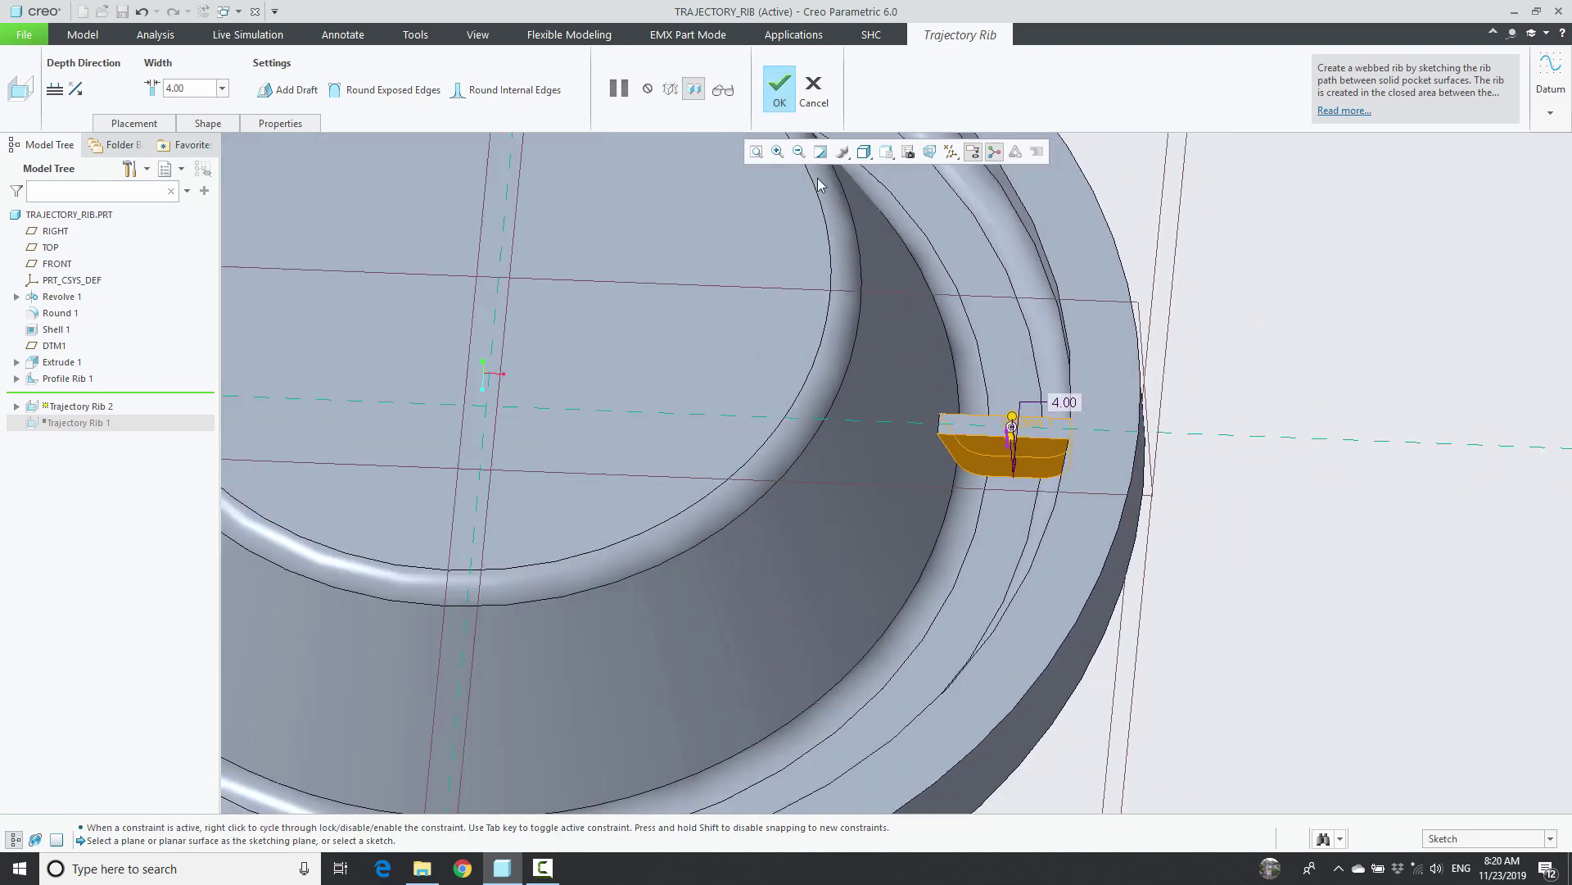
left_click(780, 86)
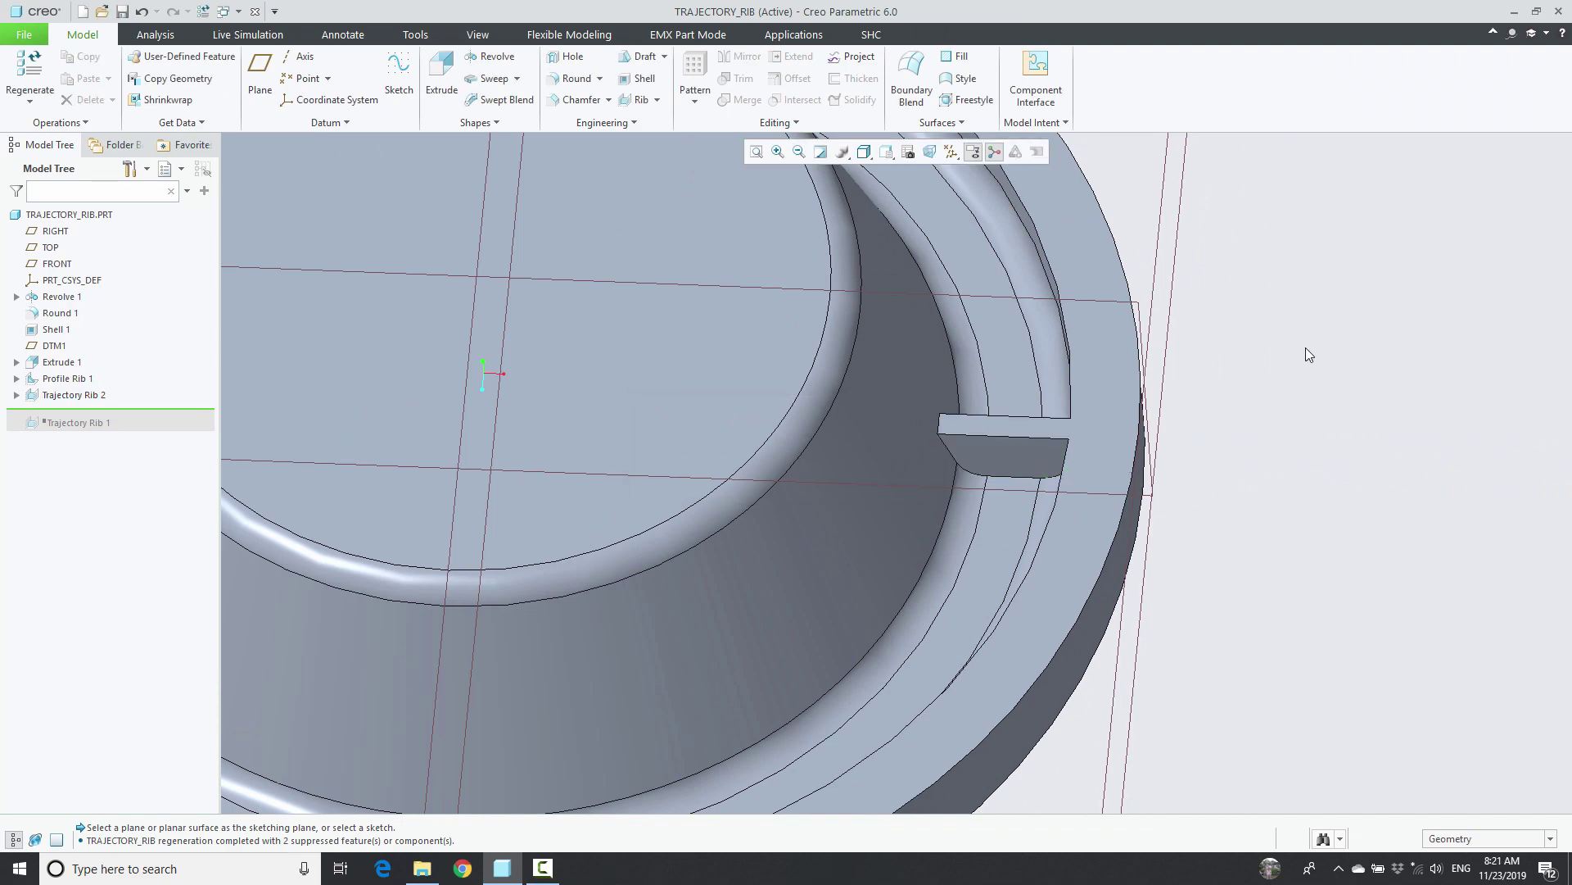
Return to the default view and hide the datum planes via the datum display filters.
key("ctrl+d")
left_click(951, 153)
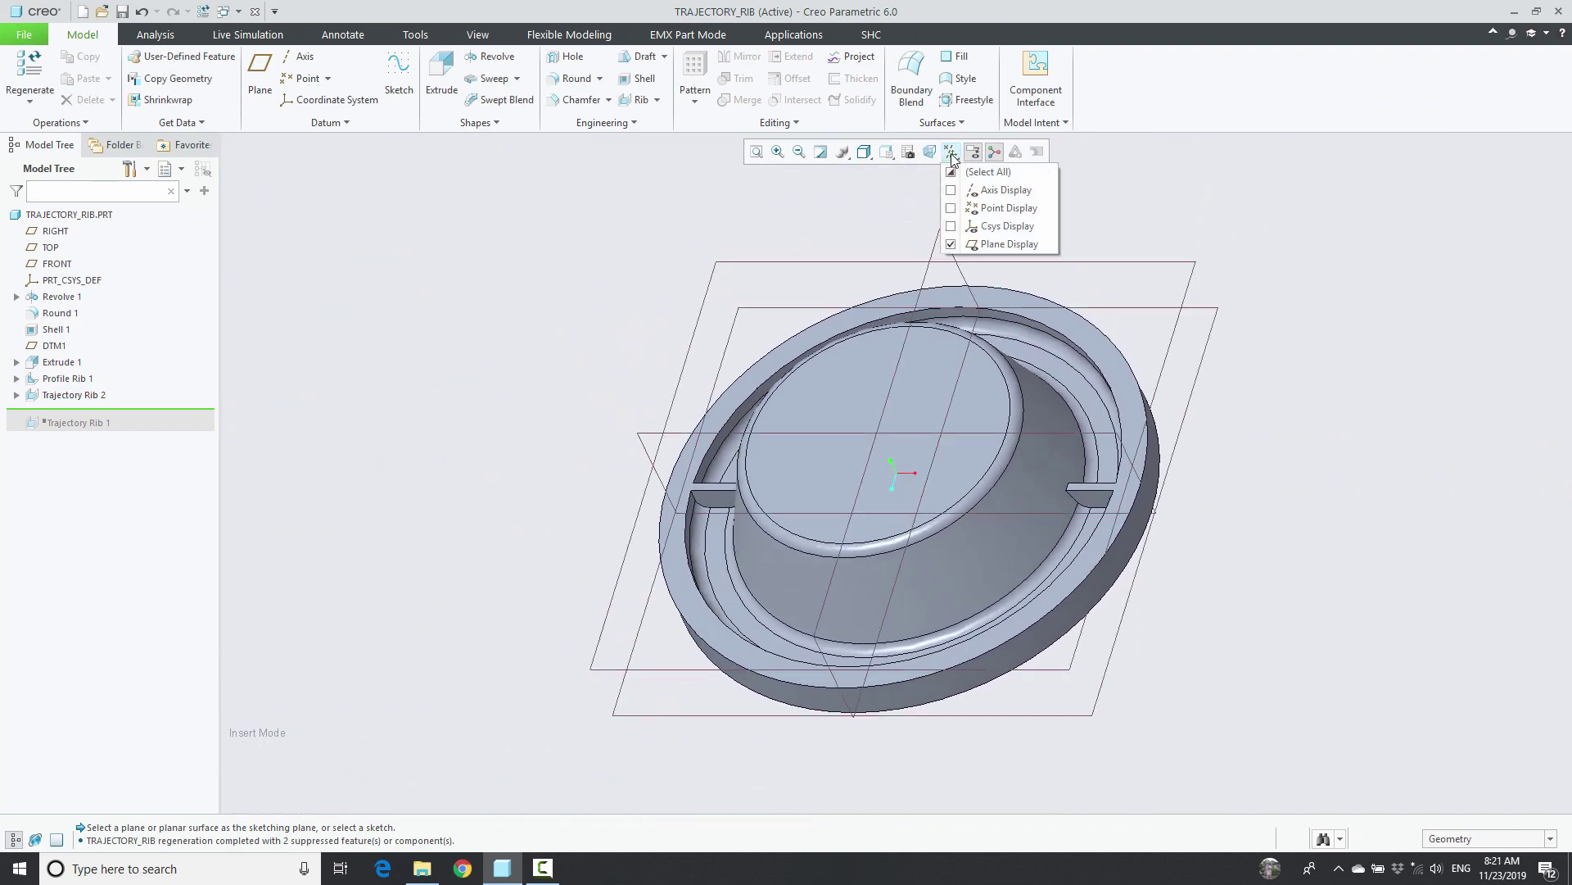
left_click(951, 244)
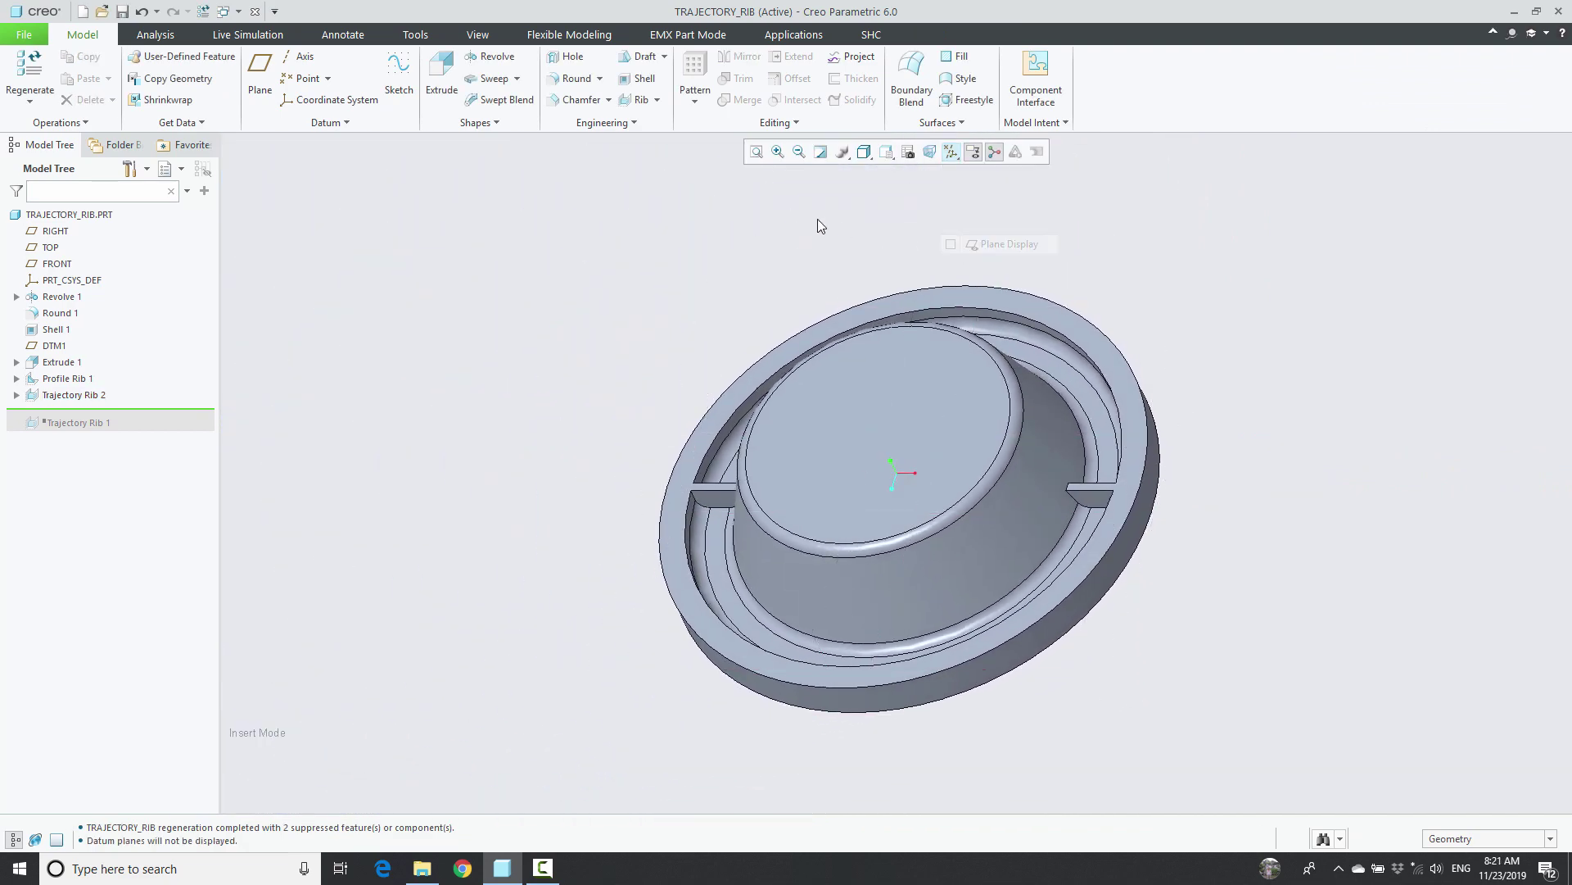